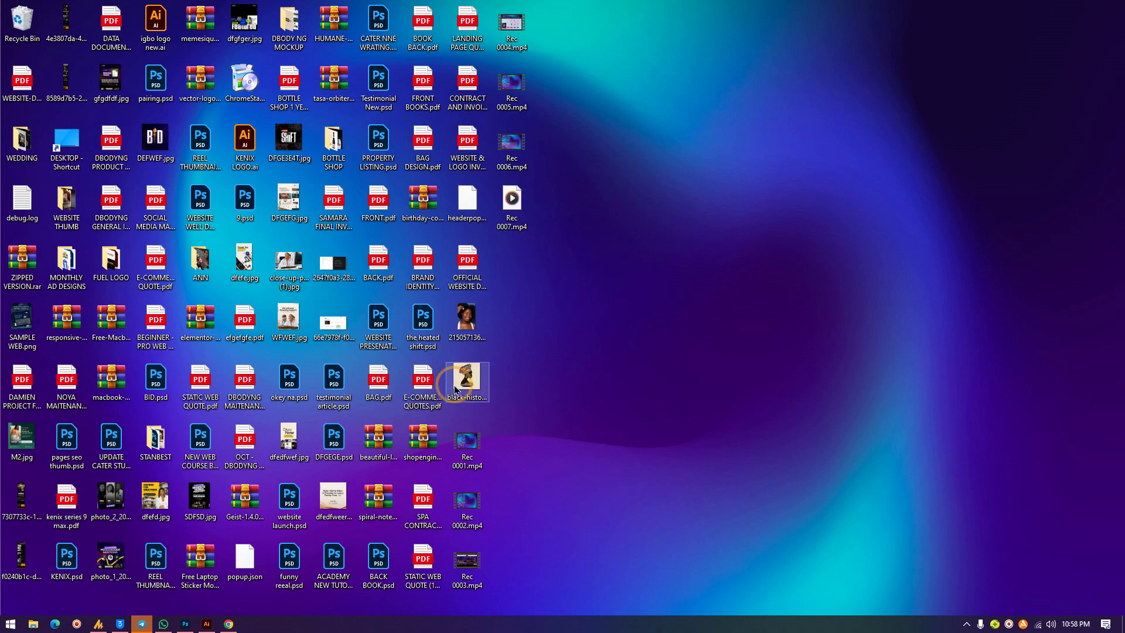
# Step: Switch to Photoshop to view the black-history-month.jpg illustration, and minimize its window
pyautogui.moveTo(182, 629)
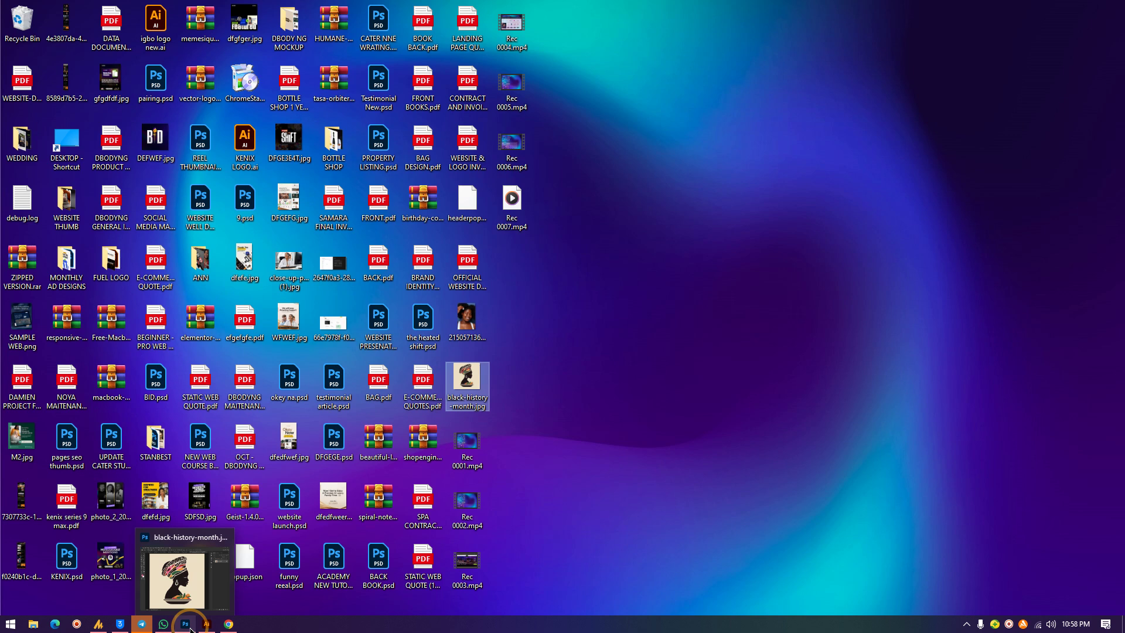
pyautogui.click(187, 625)
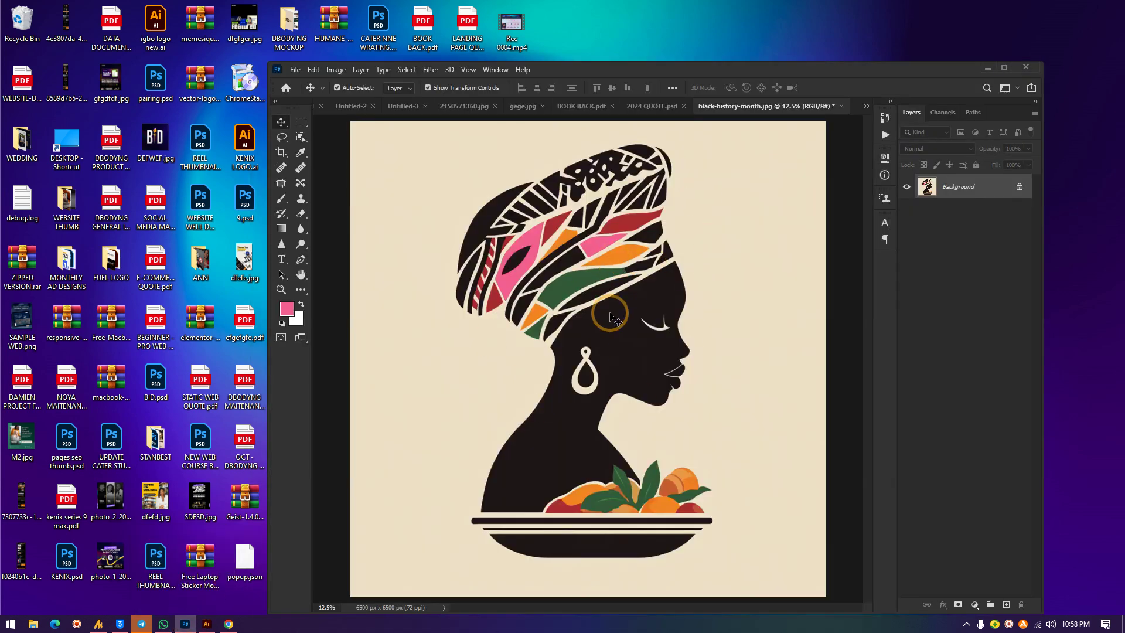
pyautogui.click(988, 68)
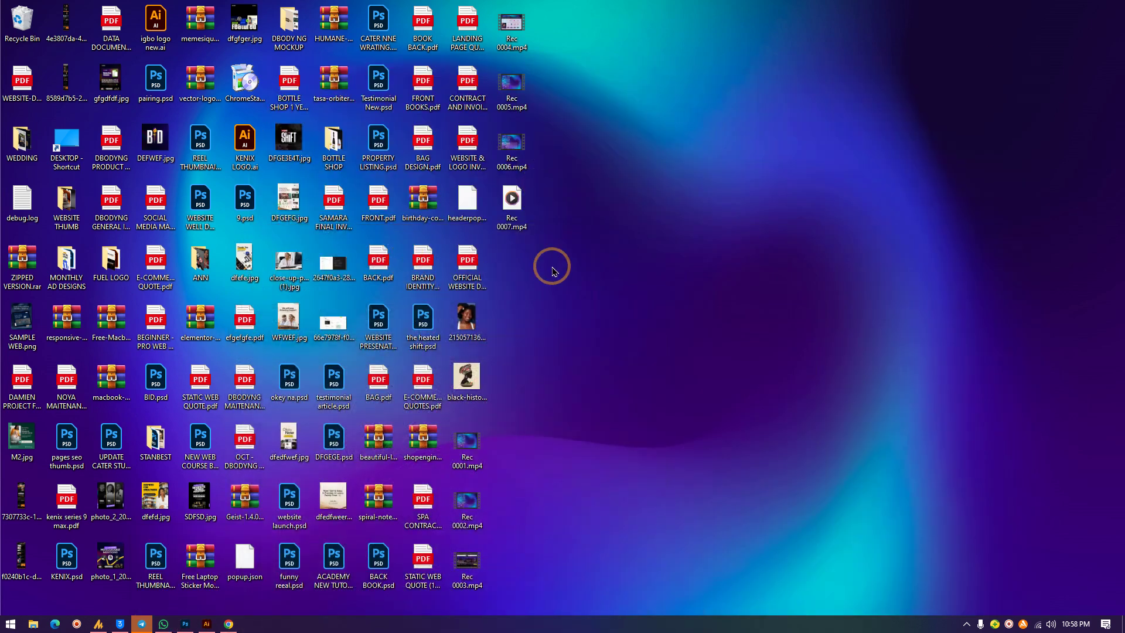
pyautogui.click(467, 378)
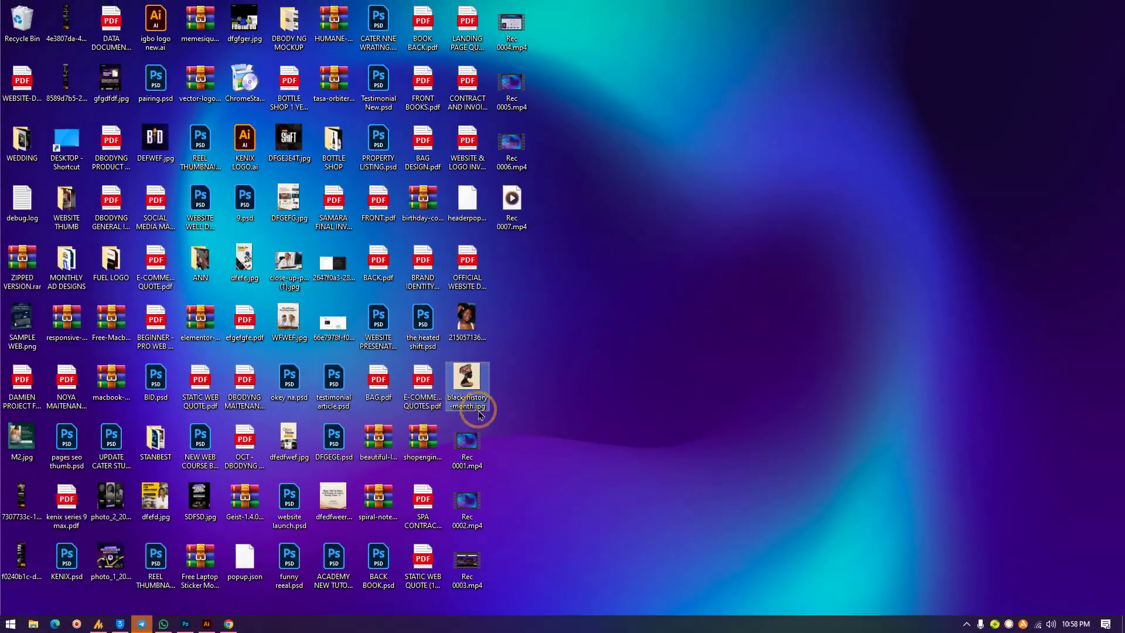
pyautogui.moveTo(475, 406)
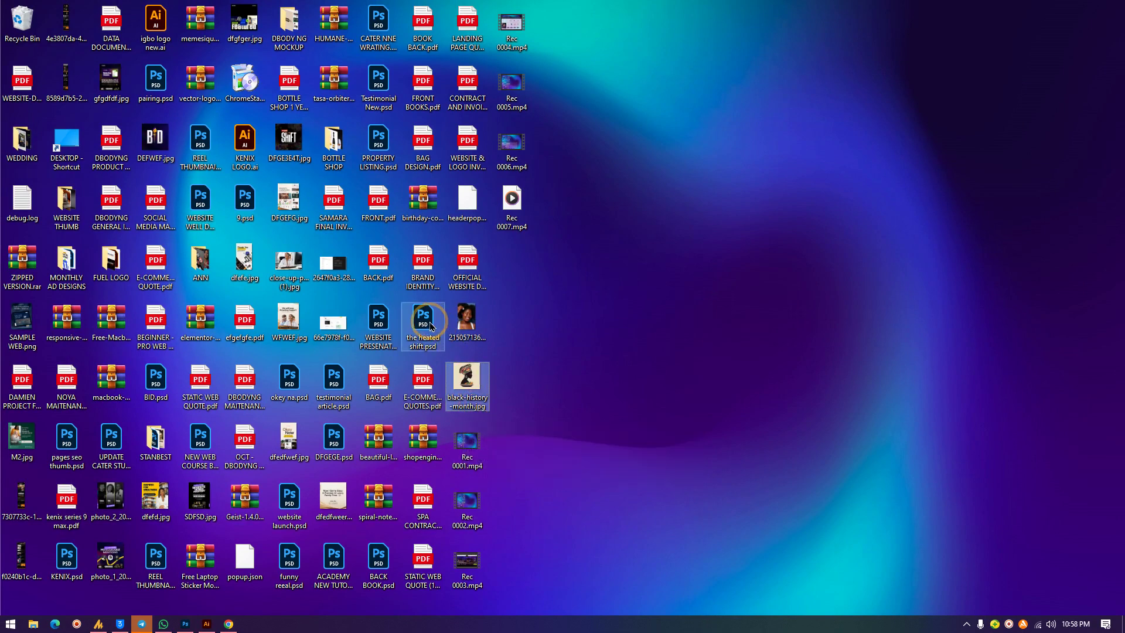
pyautogui.click(433, 354)
pyautogui.click(514, 229)
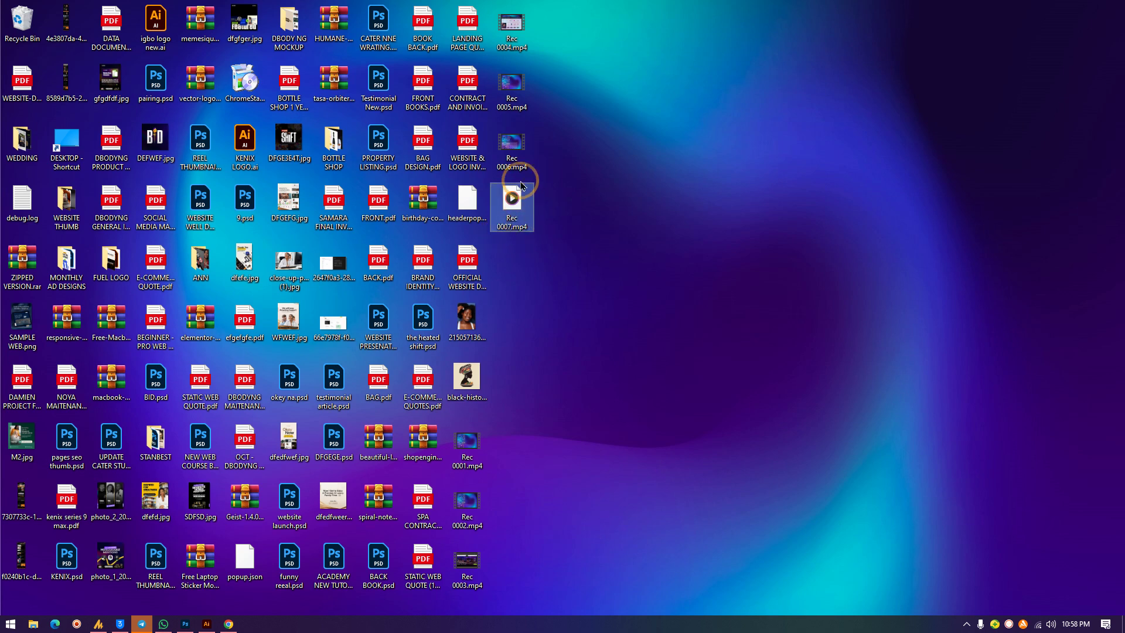
pyautogui.click(545, 441)
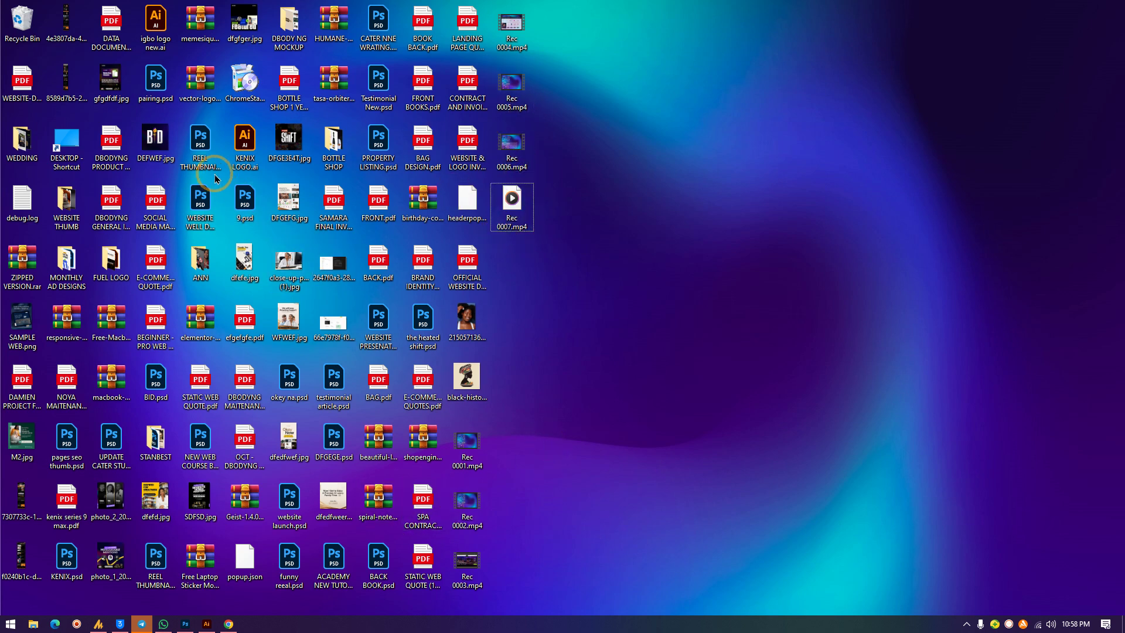
# Step: Open the folder options from File Explorer and apply hiding extensions for known file types
pyautogui.press('super')
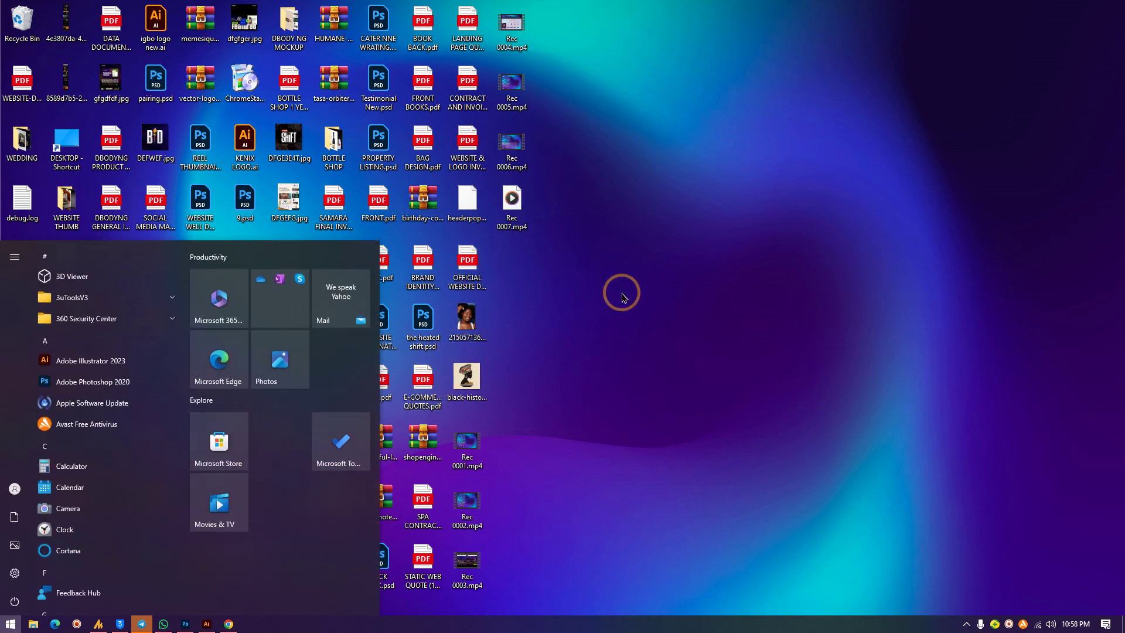
pyautogui.press('super+e')
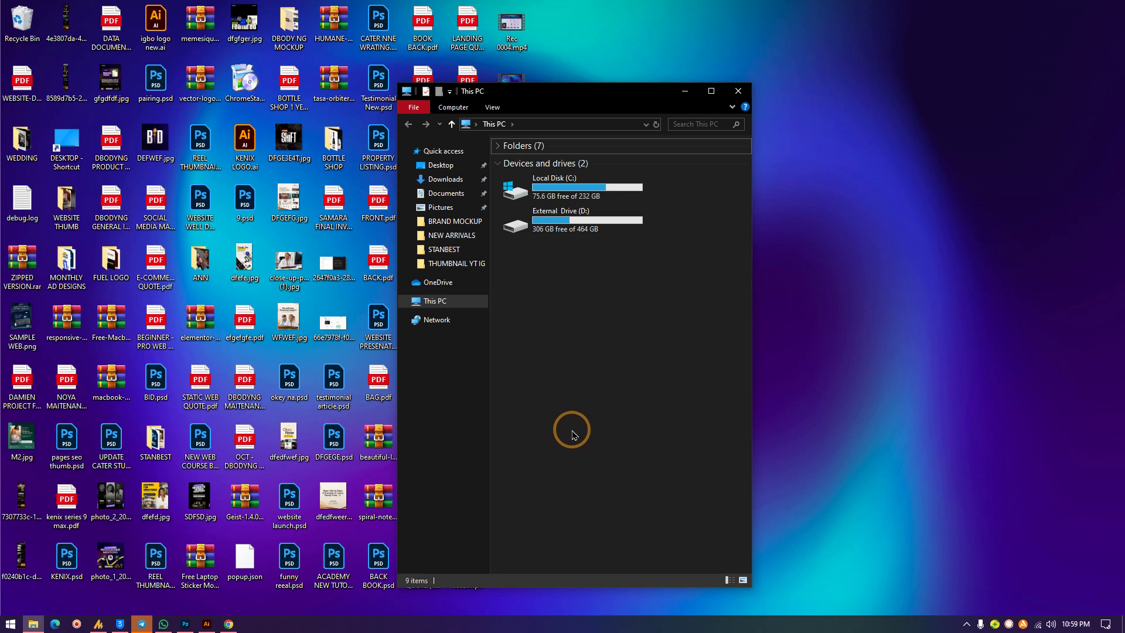
pyautogui.click(495, 108)
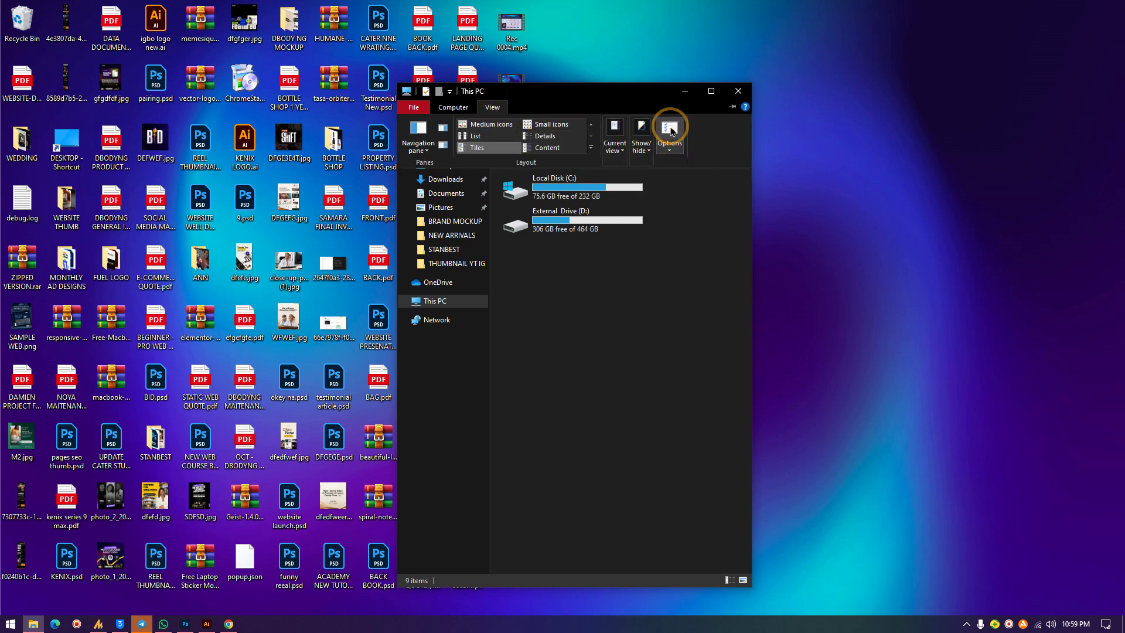
pyautogui.click(671, 129)
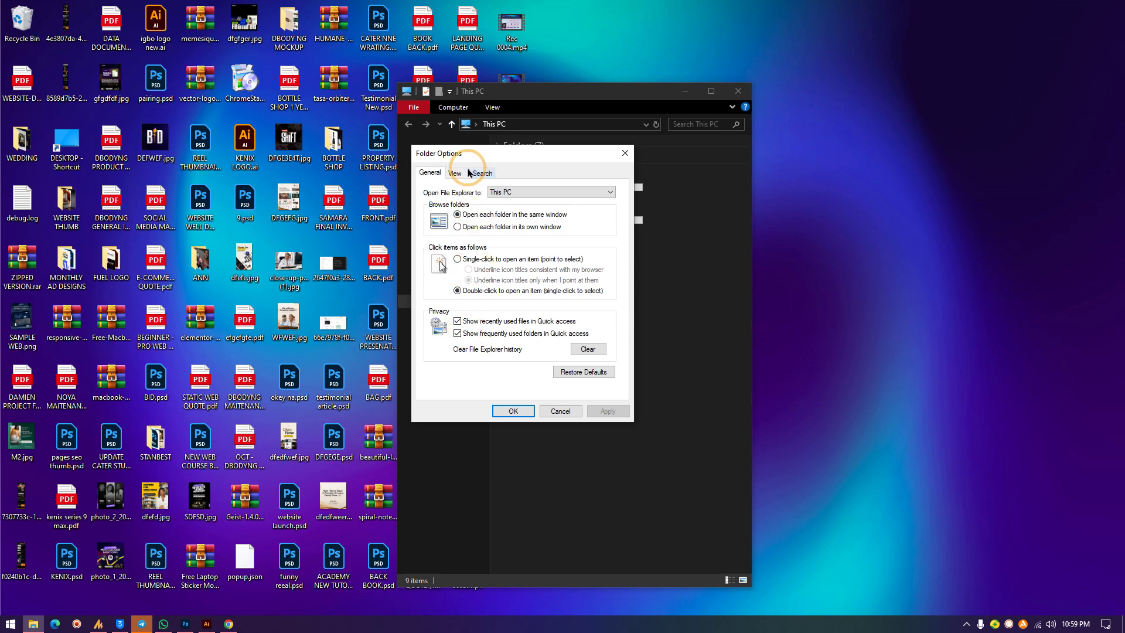
pyautogui.click(460, 173)
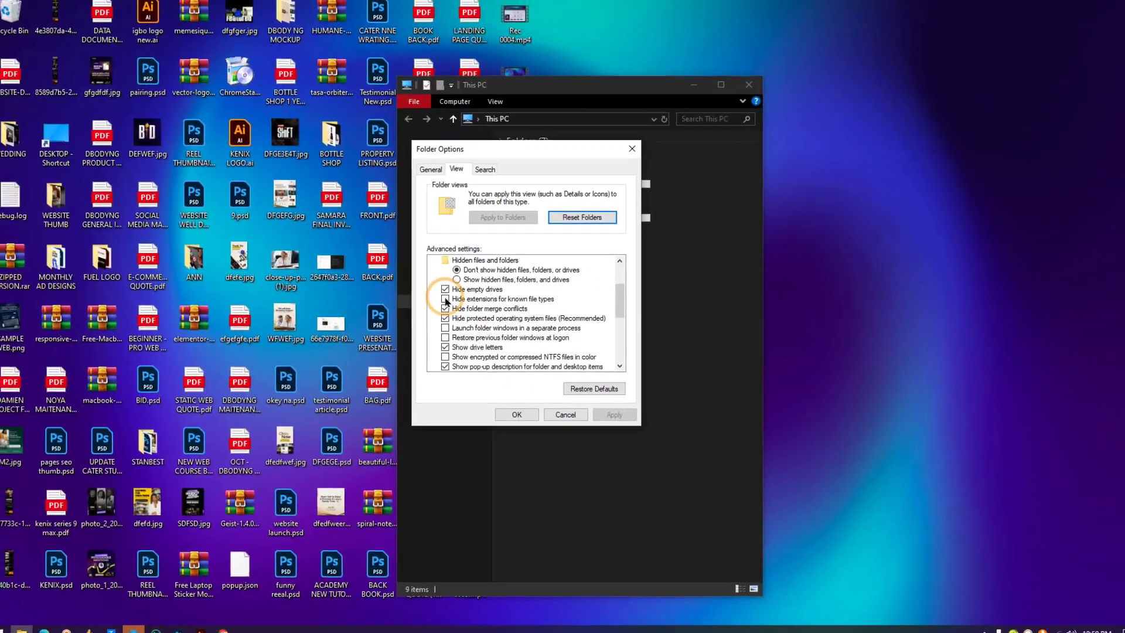
pyautogui.click(444, 300)
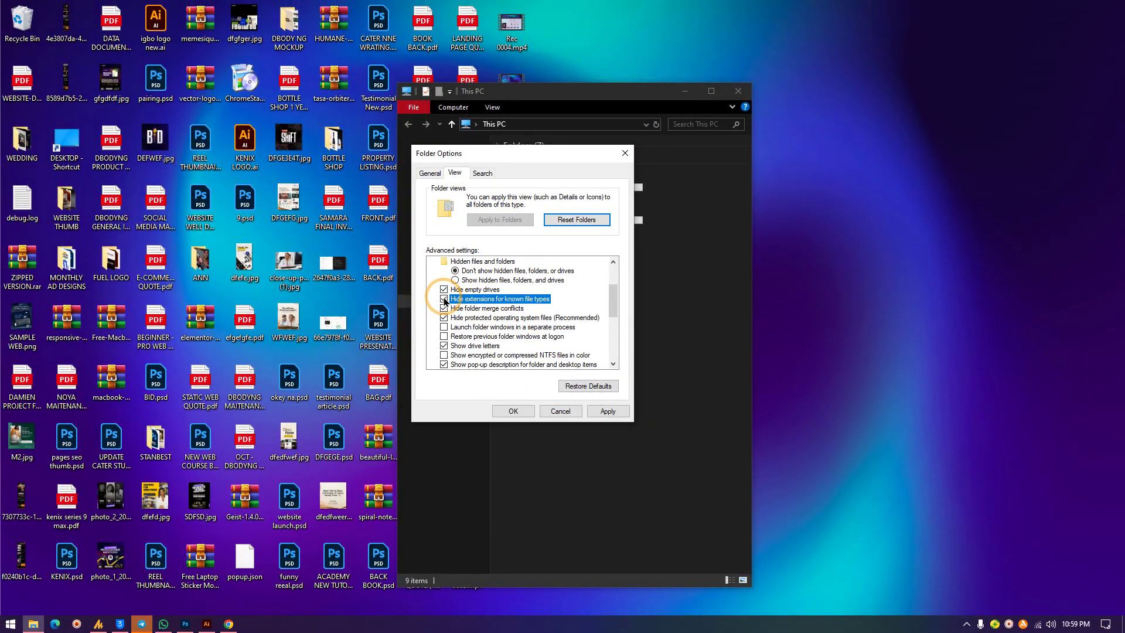
pyautogui.click(607, 411)
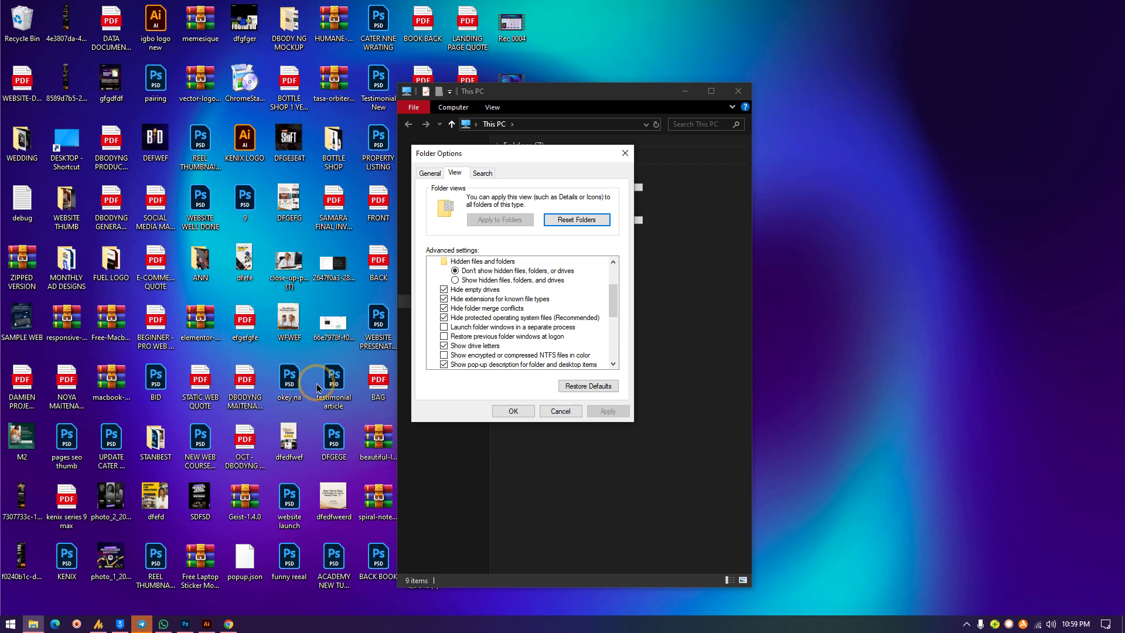
# Step: Apply showing extensions for known file types again and close the folder options and File Explorer
pyautogui.click(444, 299)
pyautogui.click(601, 411)
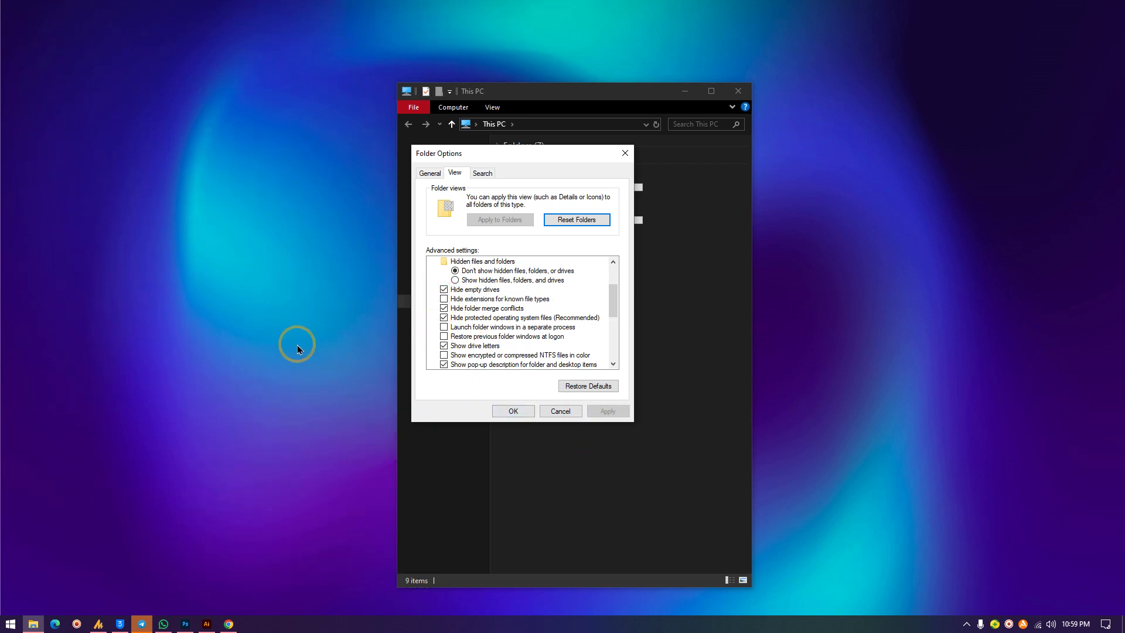
pyautogui.click(625, 153)
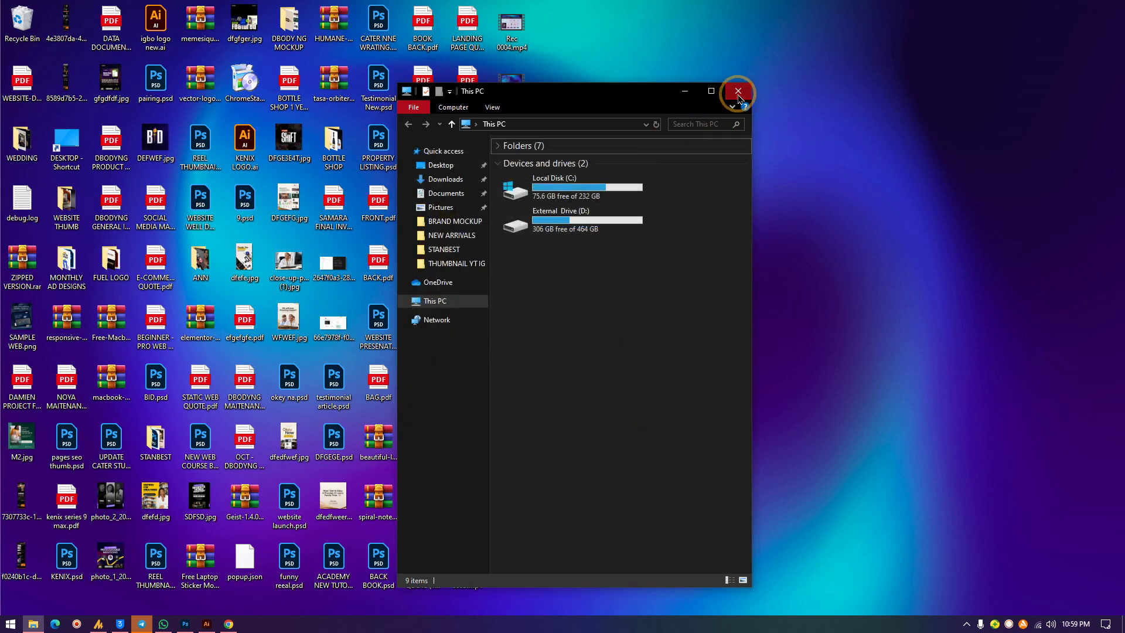
pyautogui.click(738, 91)
pyautogui.click(421, 23)
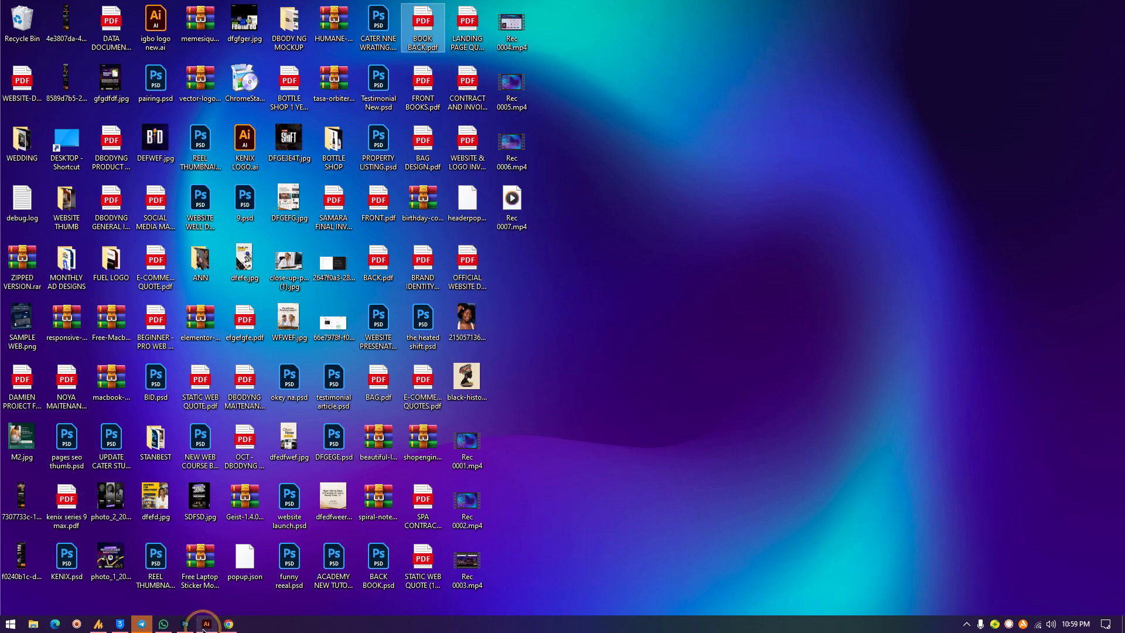
# Step: Switch to Photoshop and set the foreground color to a medium purple
pyautogui.click(186, 626)
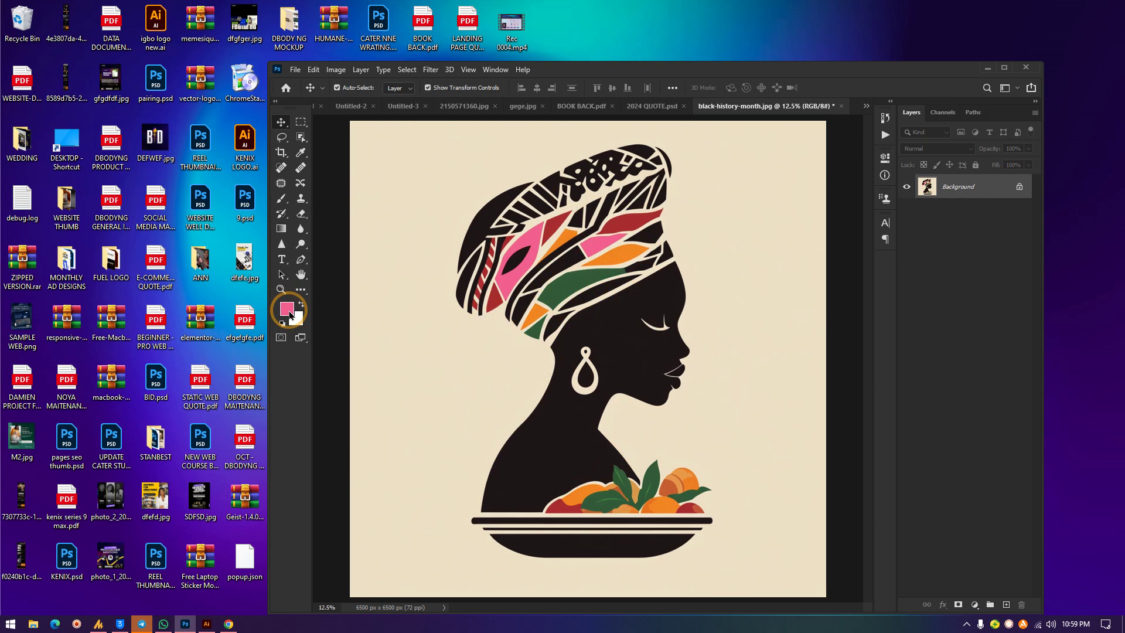
pyautogui.click(287, 310)
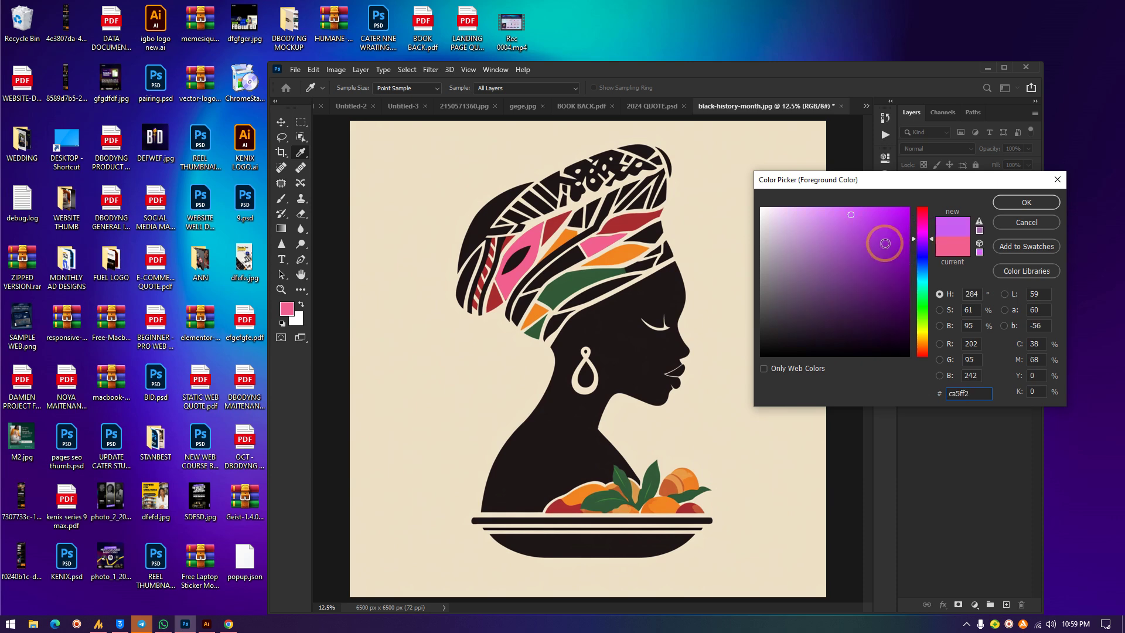
pyautogui.click(884, 241)
pyautogui.click(1023, 203)
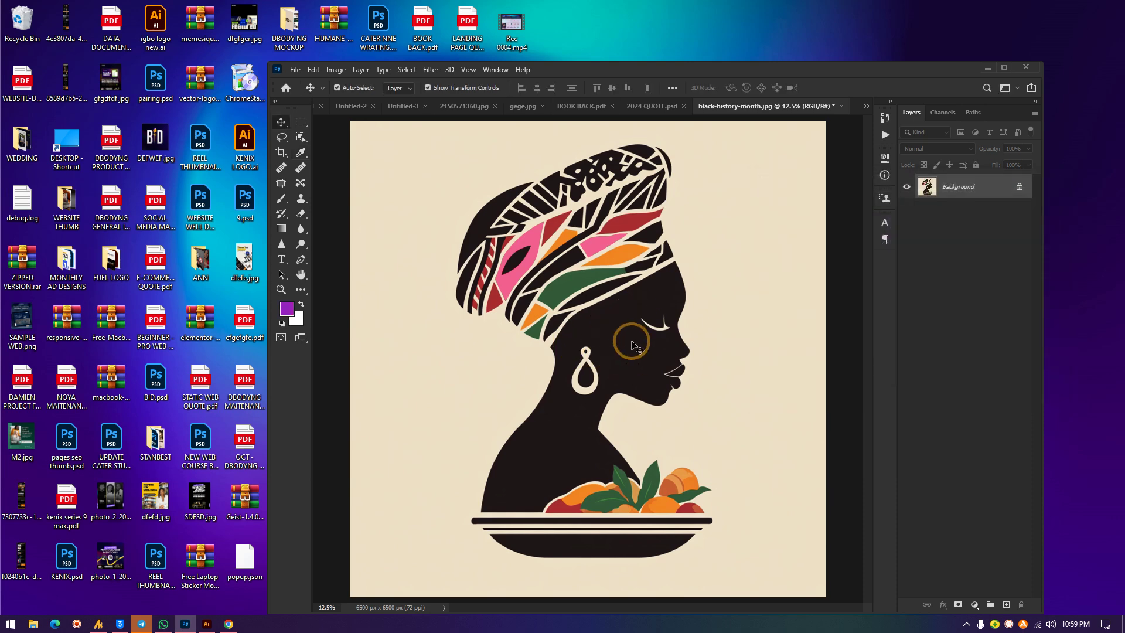
# Step: Fill the woman's face and neck, the green headwrap band and the cream background with purple using the Paint Bucket tool
pyautogui.click(300, 290)
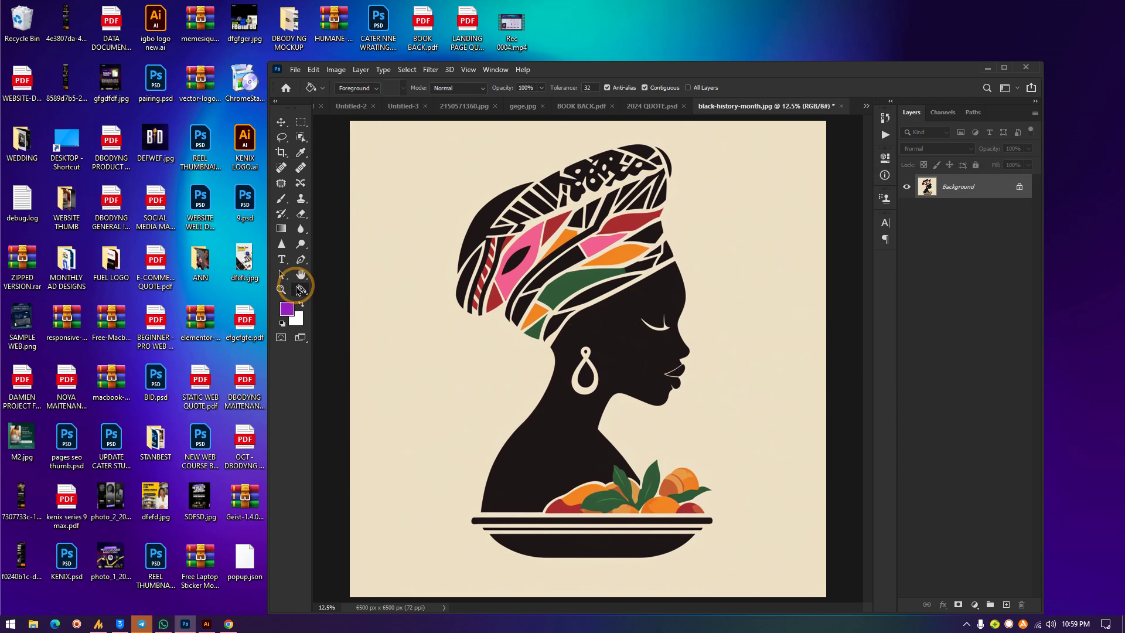
pyautogui.click(301, 290)
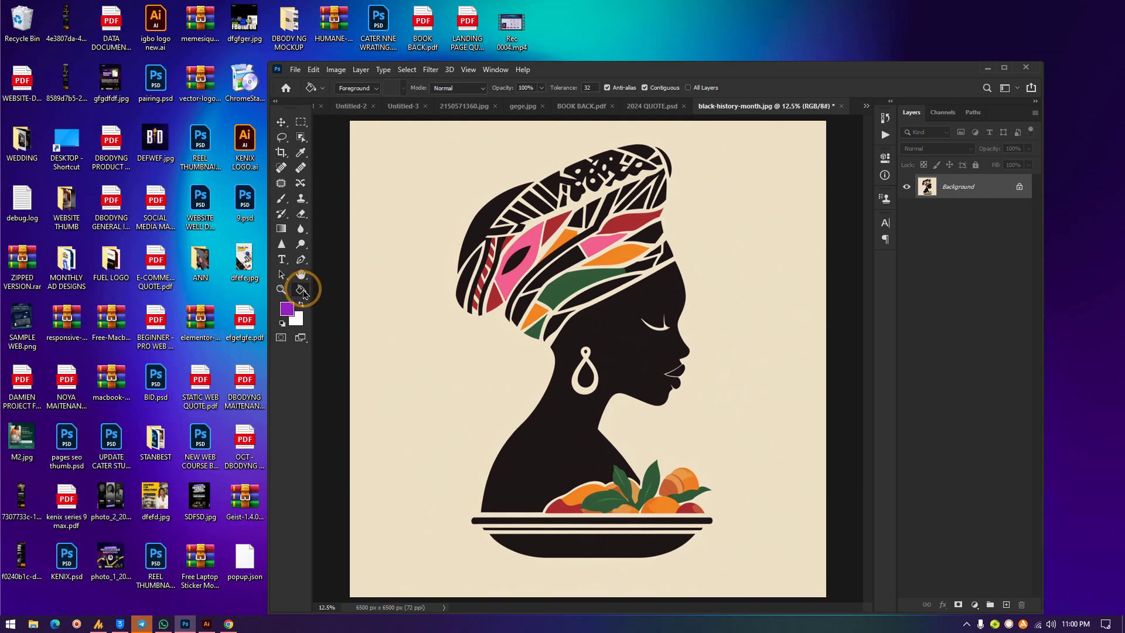
pyautogui.click(615, 357)
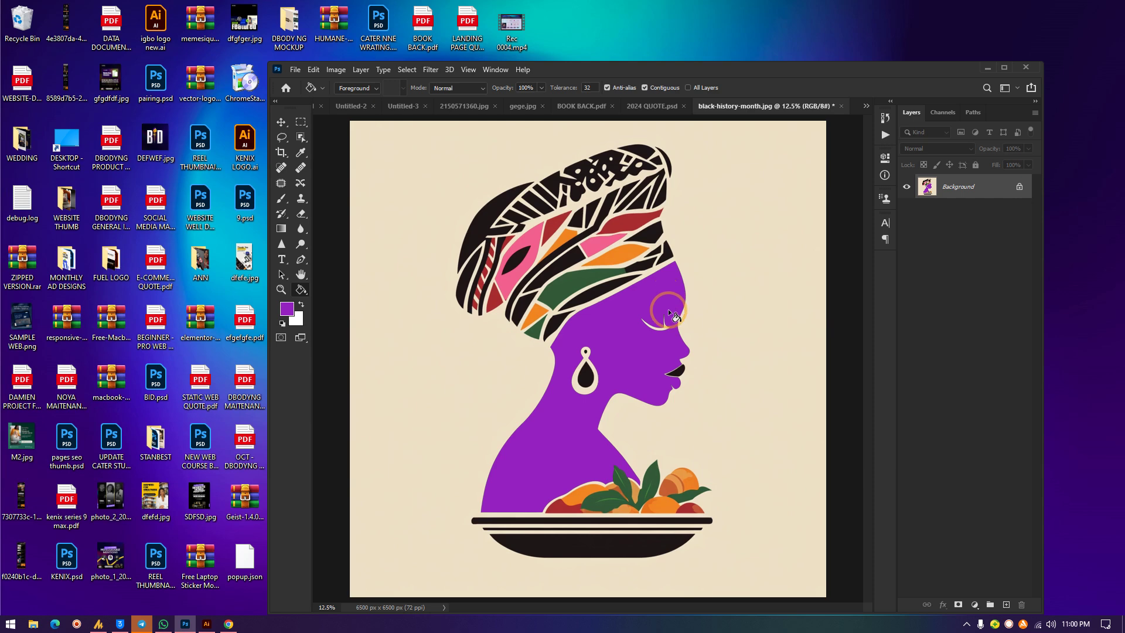
pyautogui.click(582, 279)
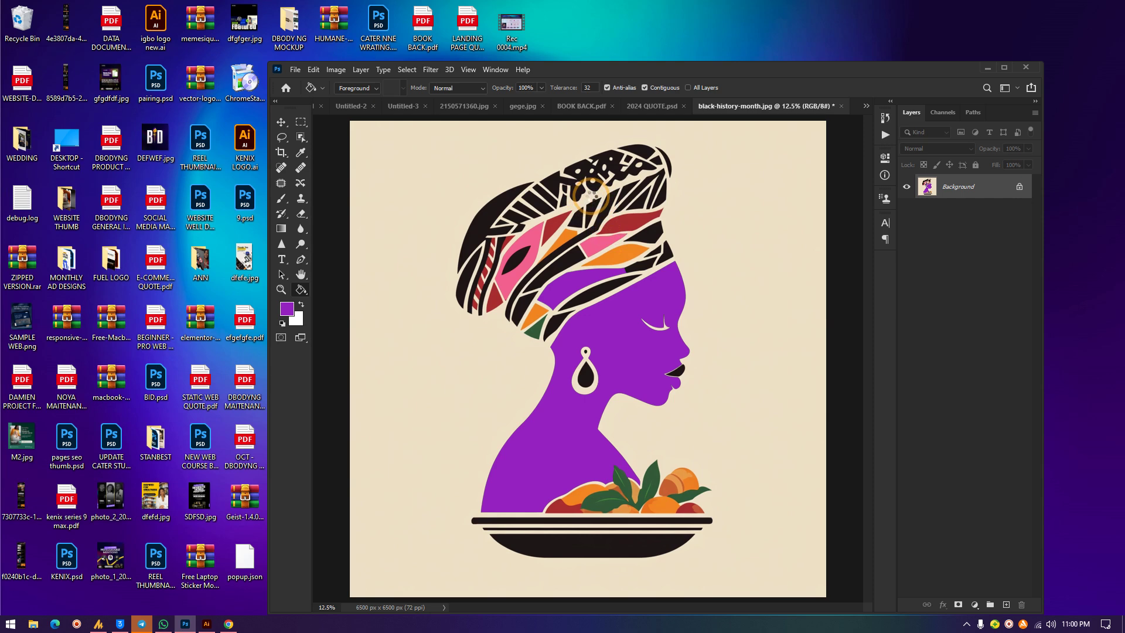
pyautogui.click(593, 199)
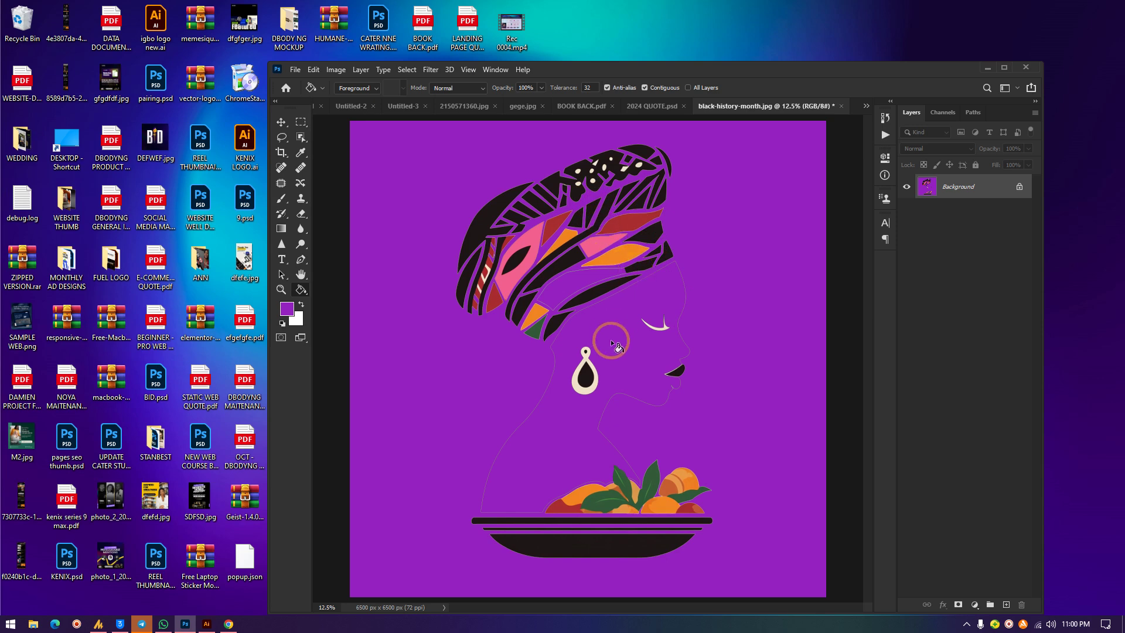
# Step: Undo all the purple fills on the illustration and minimize Photoshop
pyautogui.hotkey('ctrl', 'z')
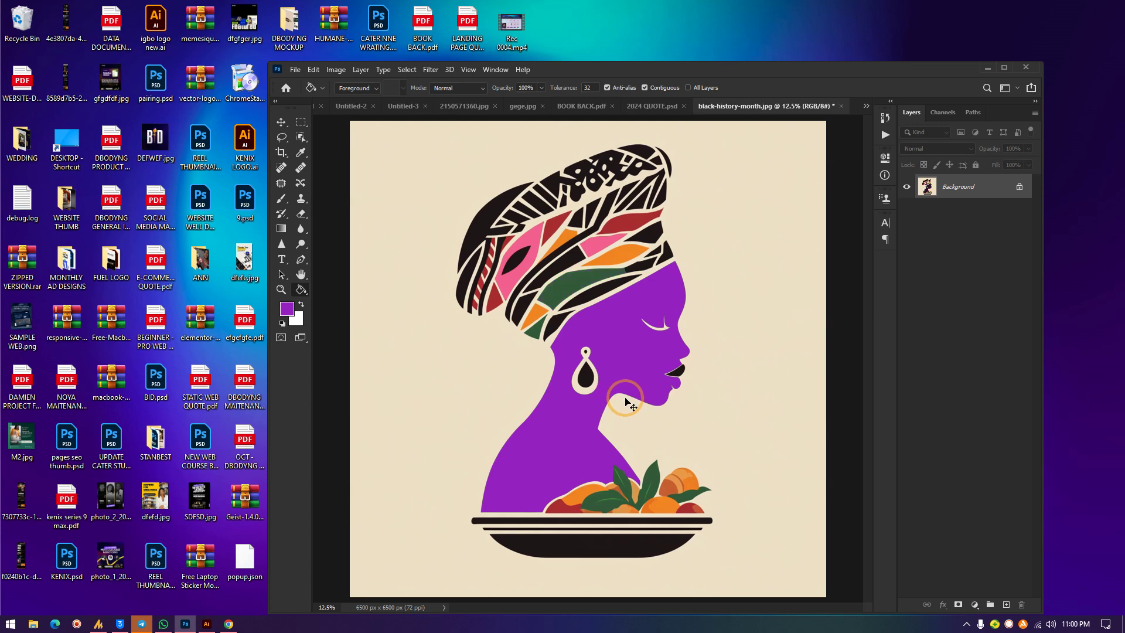
pyautogui.hotkey('ctrl', 'z')
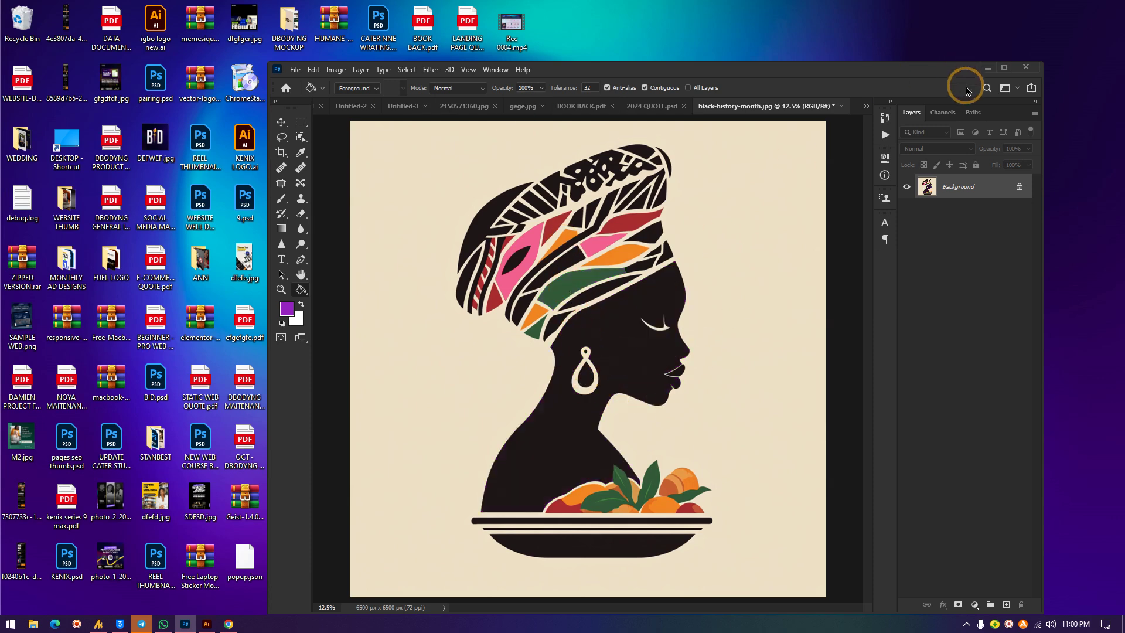
pyautogui.click(987, 68)
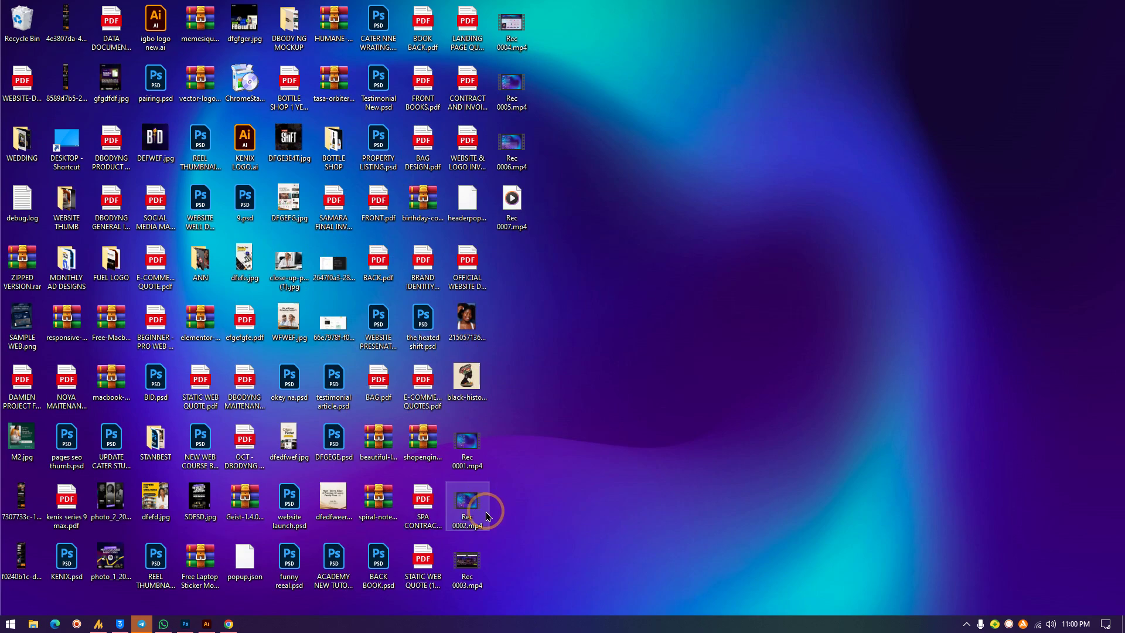
# Step: Switch to Illustrator and create a new custom document of 1241.8898 x 995.2756 pt in CMYK Color
pyautogui.click(473, 382)
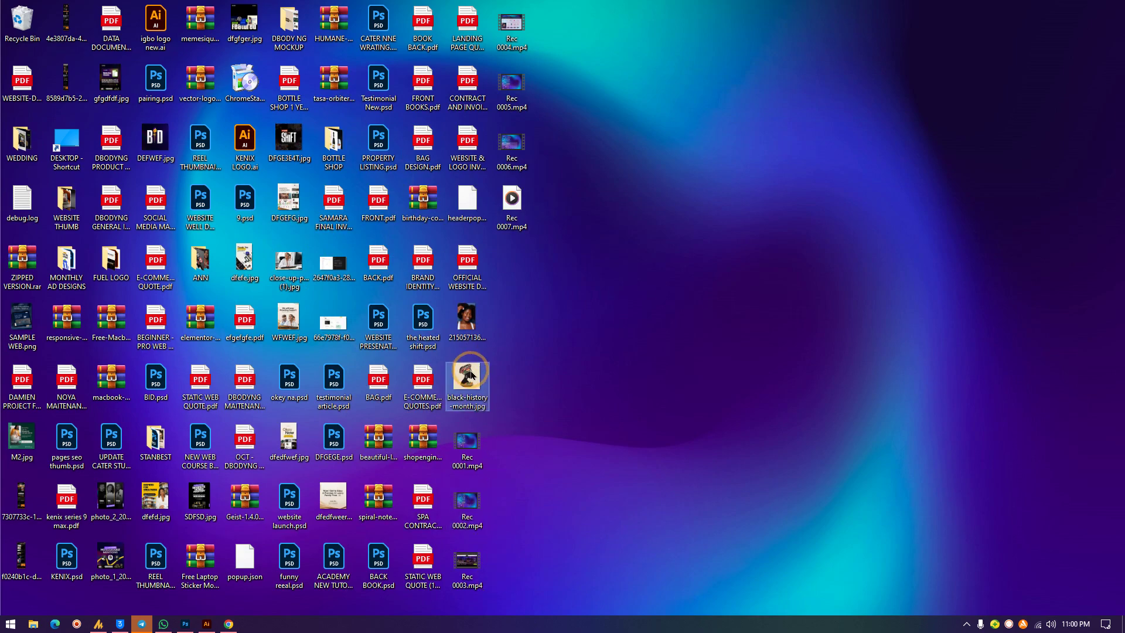
pyautogui.click(205, 623)
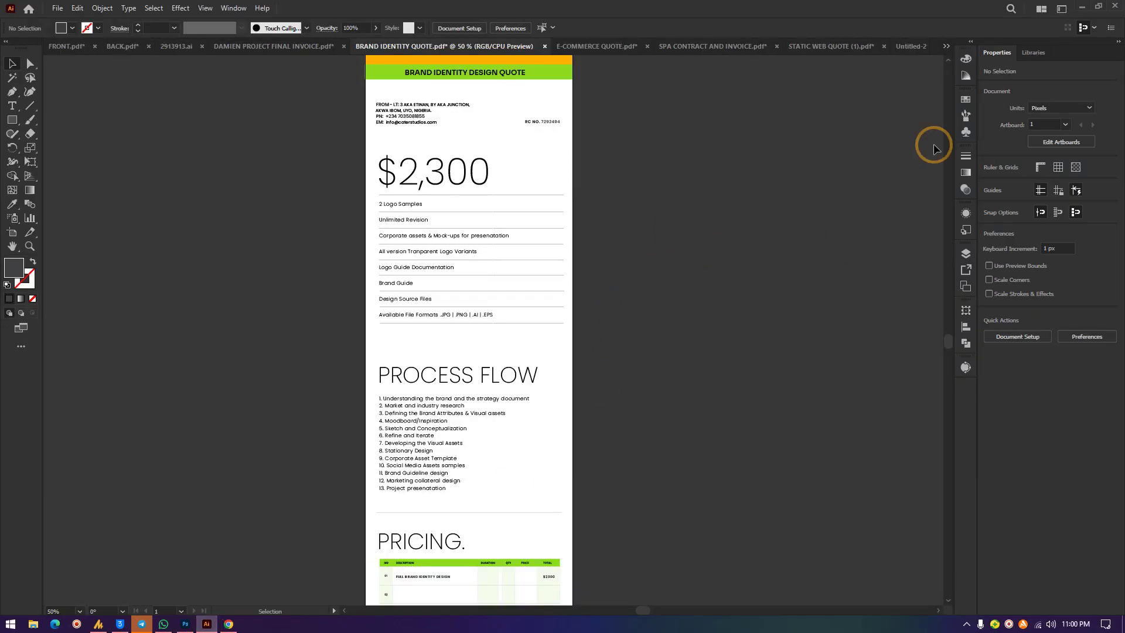
pyautogui.hotkey('ctrl', 'n')
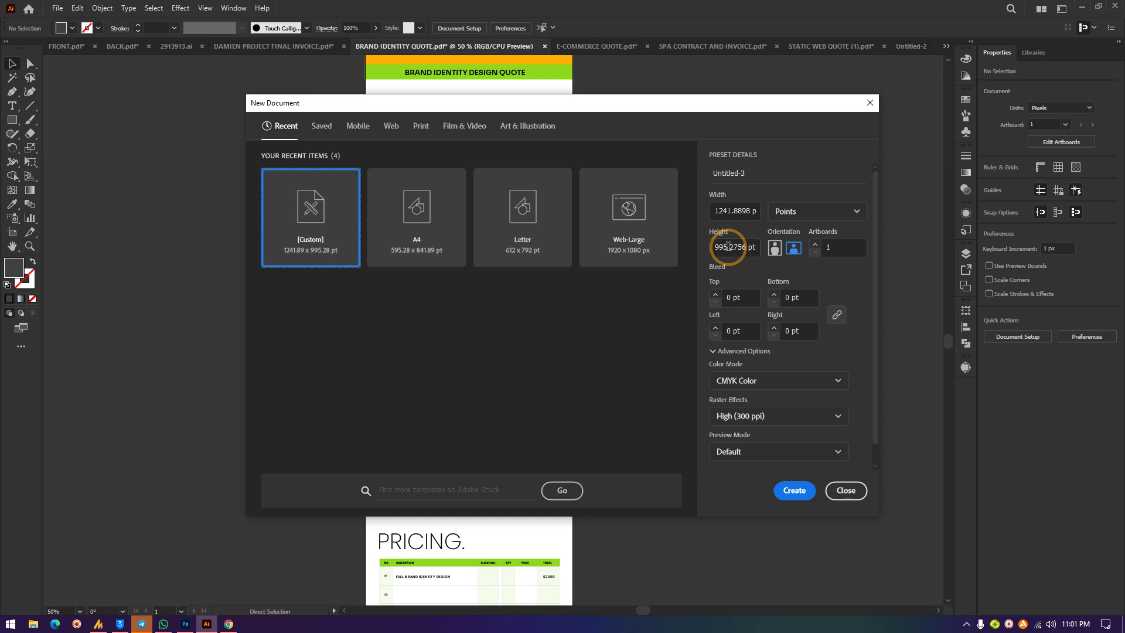
pyautogui.click(791, 493)
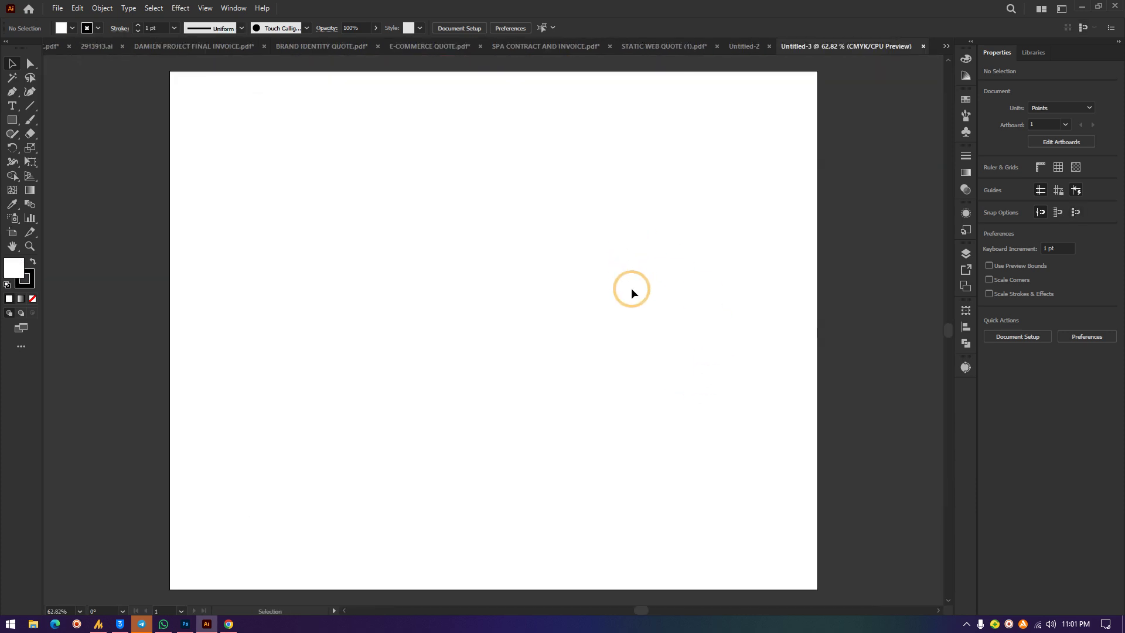
# Step: Place black-history-month.jpg from the desktop into the new Illustrator document as a linked image
pyautogui.click(1082, 6)
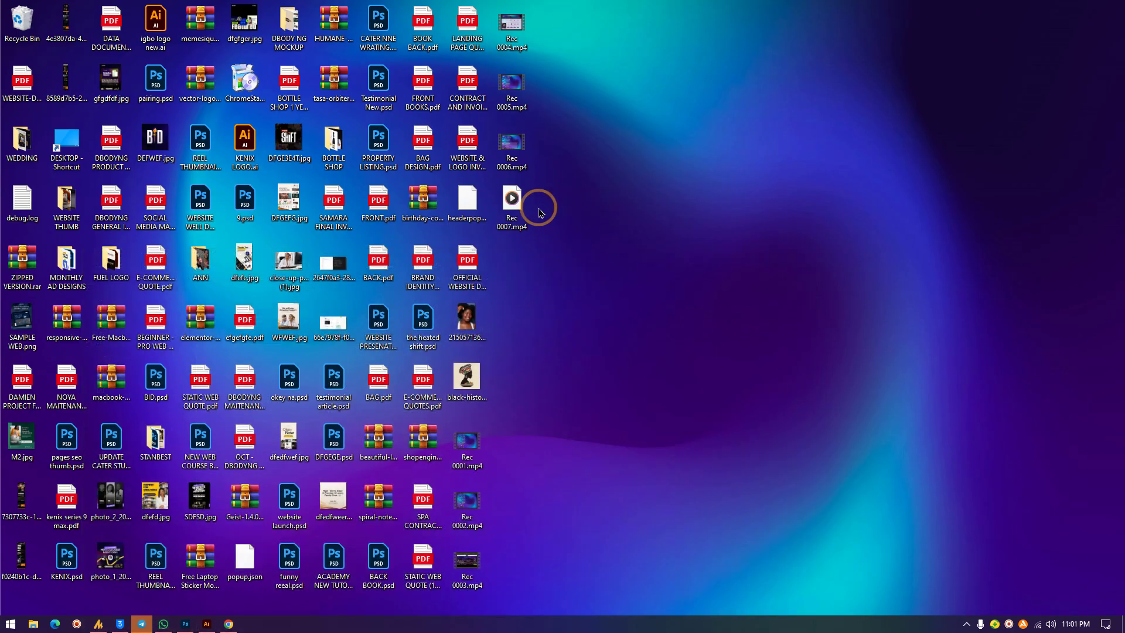
pyautogui.moveTo(468, 384); pyautogui.dragTo(659, 248)
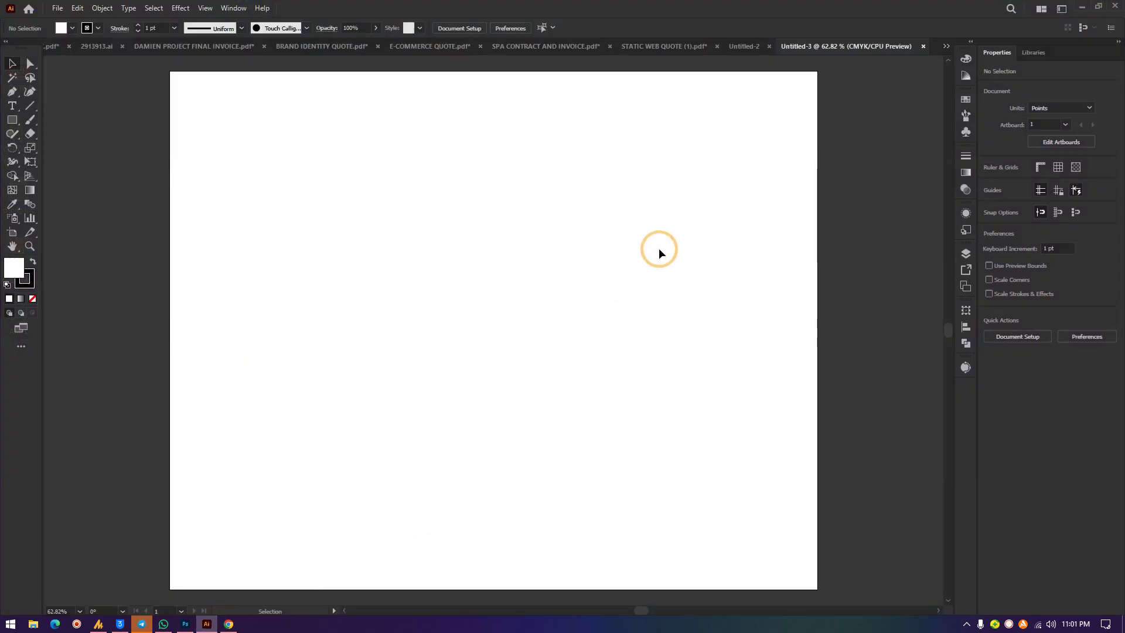
pyautogui.hotkey('ctrl', '-')
pyautogui.hotkey('ctrl', '-')
pyautogui.hotkey('ctrl', '-')
pyautogui.hotkey('ctrl', '-')
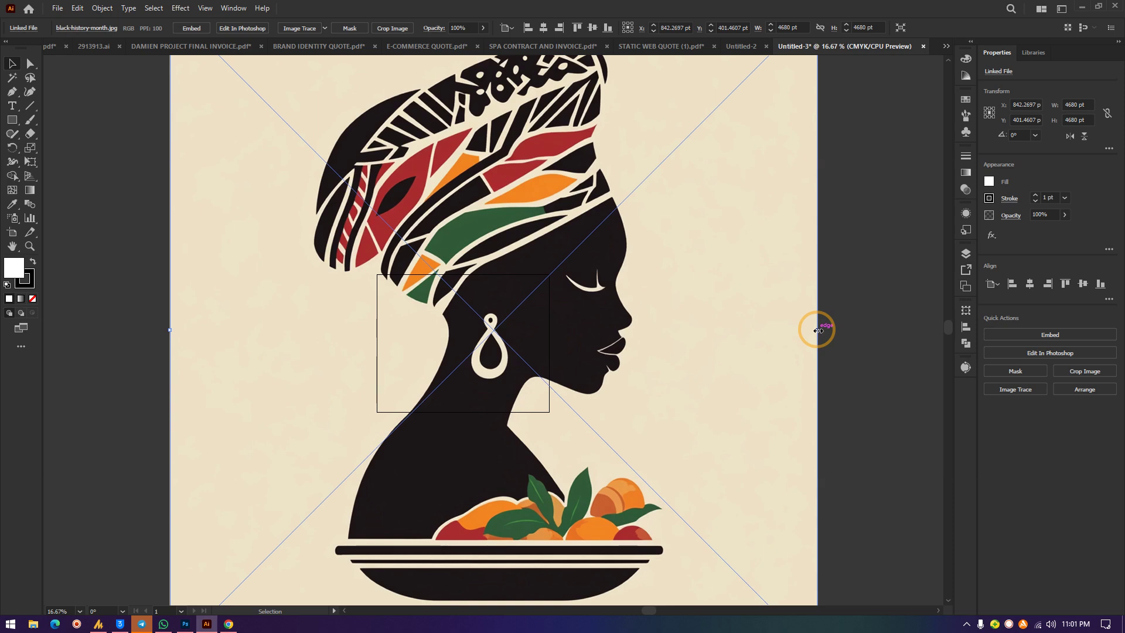
# Step: Scale the placed image down proportionally to about 1020 pt square and position it beside the artboard, to its right
pyautogui.hotkey('ctrl', '-')
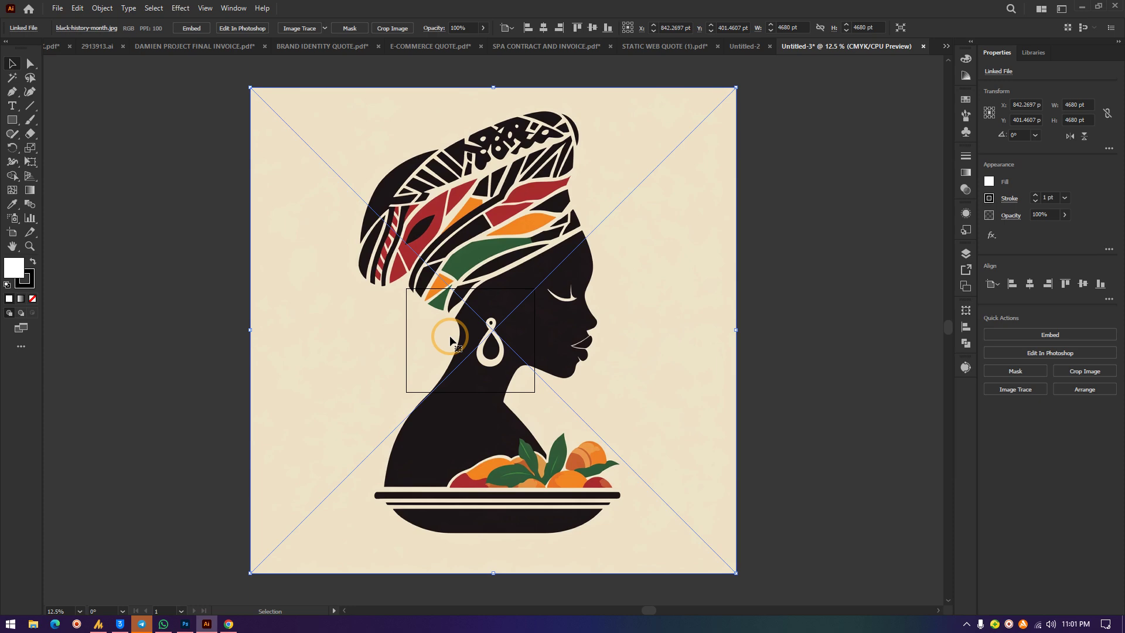
pyautogui.hscroll(5, 736, 249)
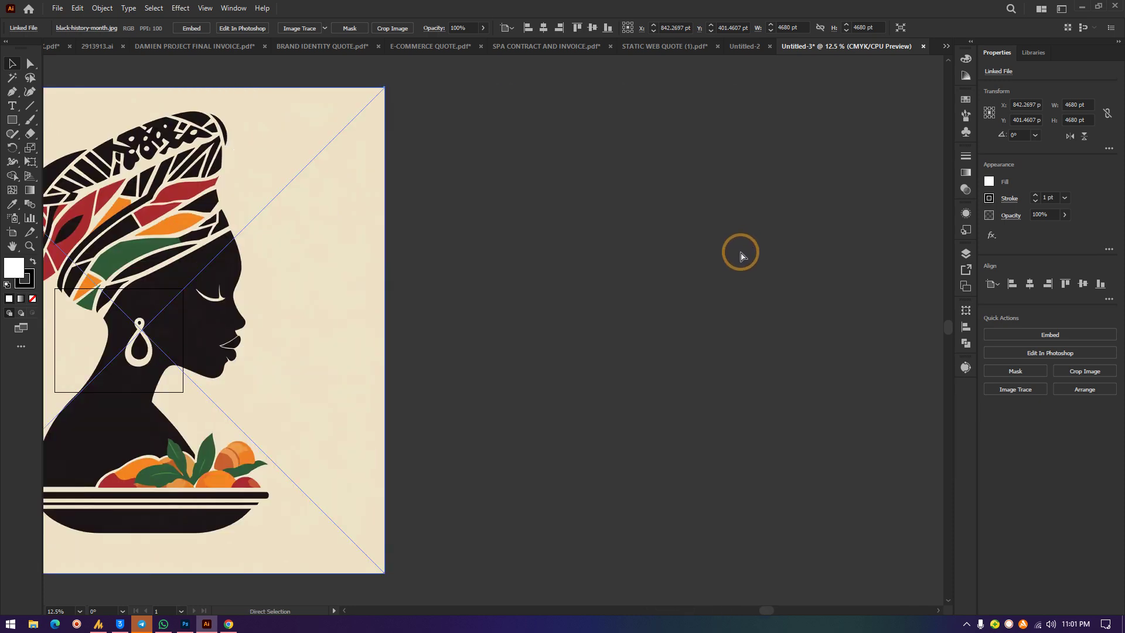
pyautogui.hscroll(2, 741, 256)
pyautogui.scroll(1, 741, 243)
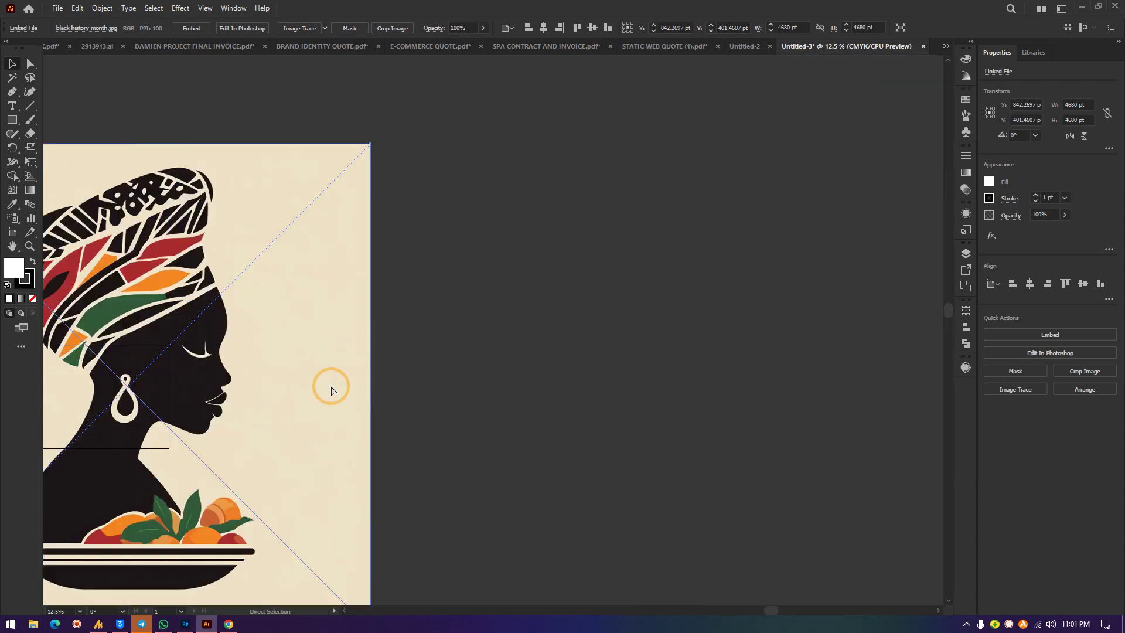
pyautogui.hscroll(-5, 331, 391)
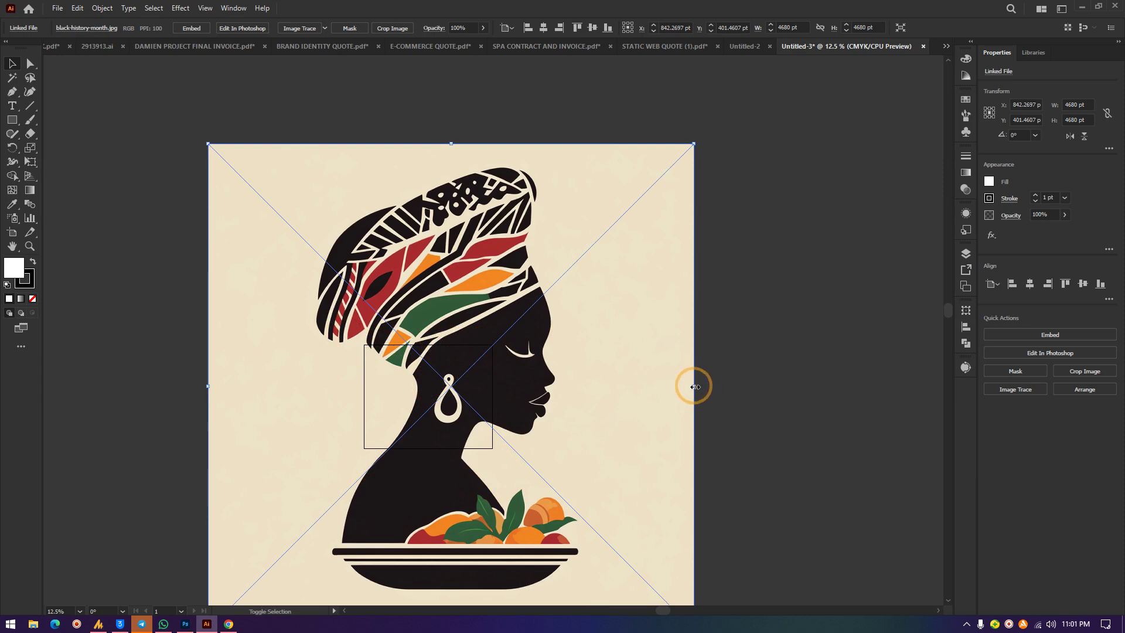
pyautogui.moveTo(694, 386); pyautogui.dragTo(592, 389)
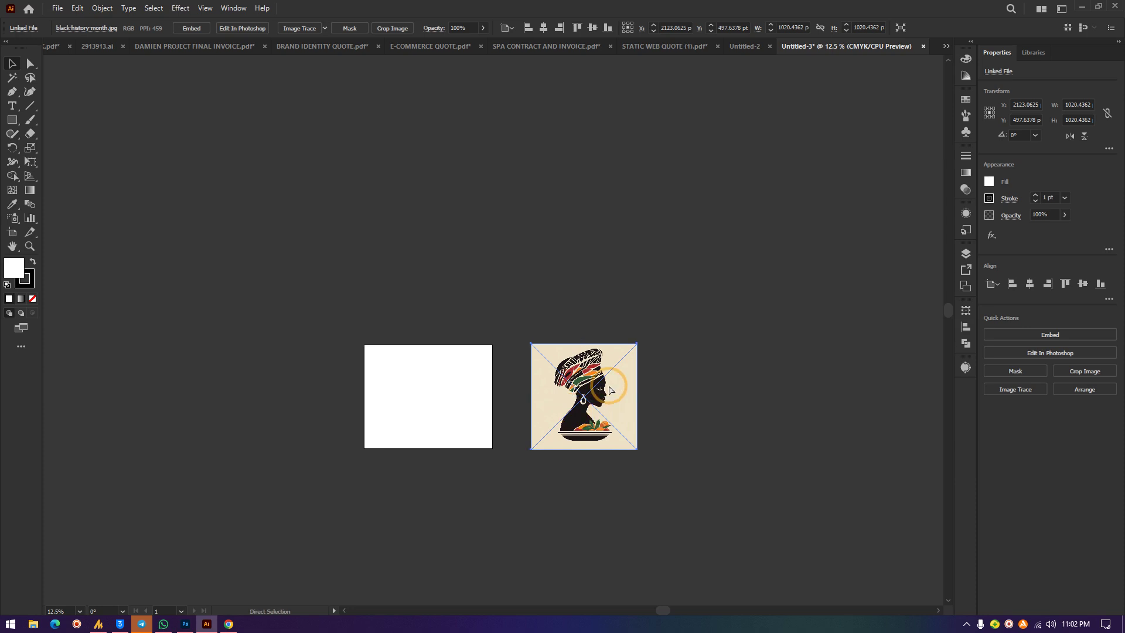
pyautogui.hotkey('ctrl', '=')
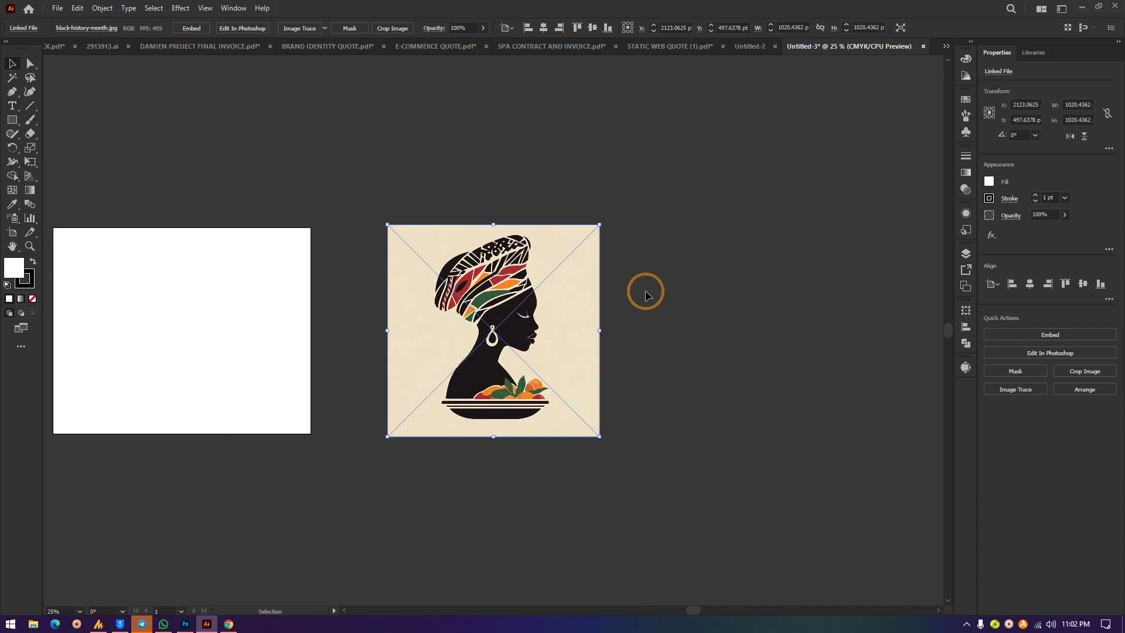
pyautogui.click(715, 266)
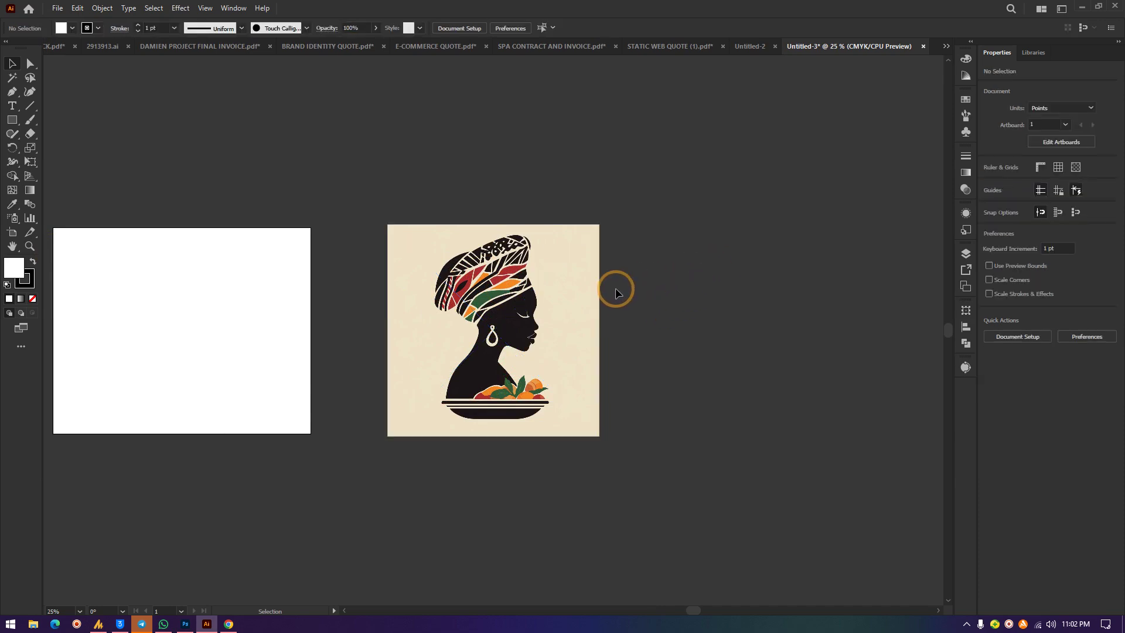
# Step: Bring up the Image Trace settings for the placed image and place them next to the artwork
pyautogui.click(537, 307)
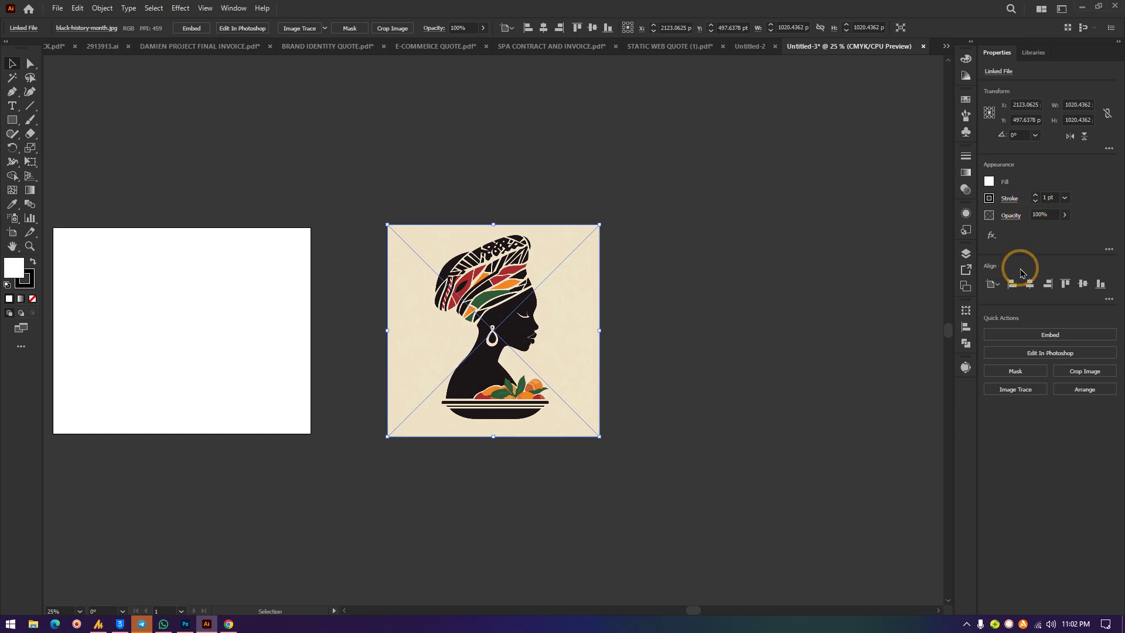
pyautogui.click(1063, 9)
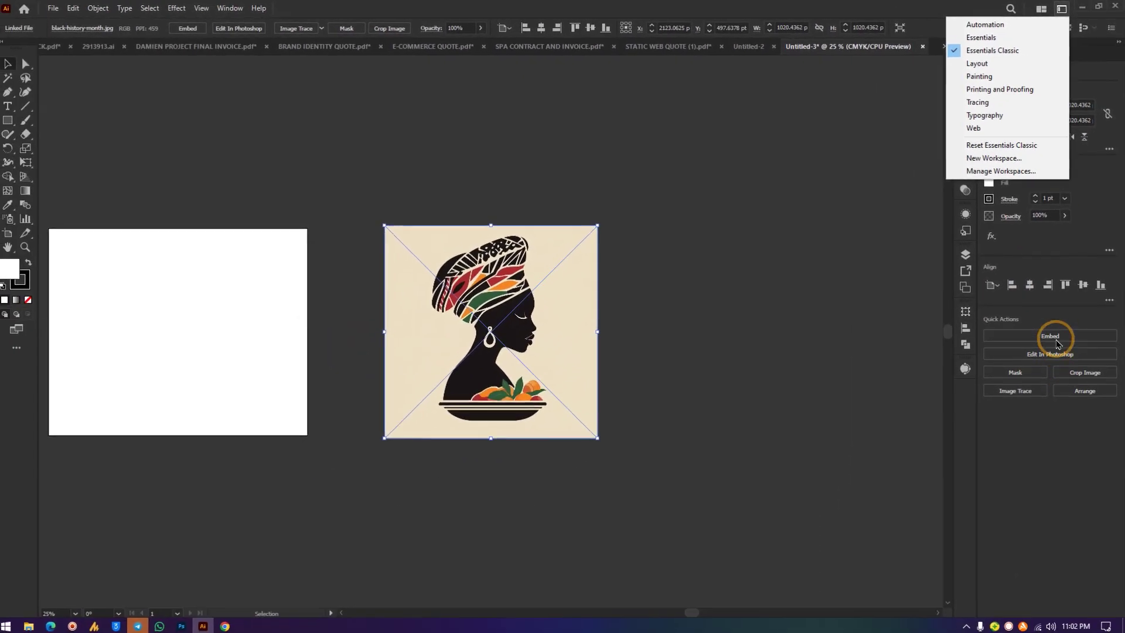
pyautogui.click(1058, 344)
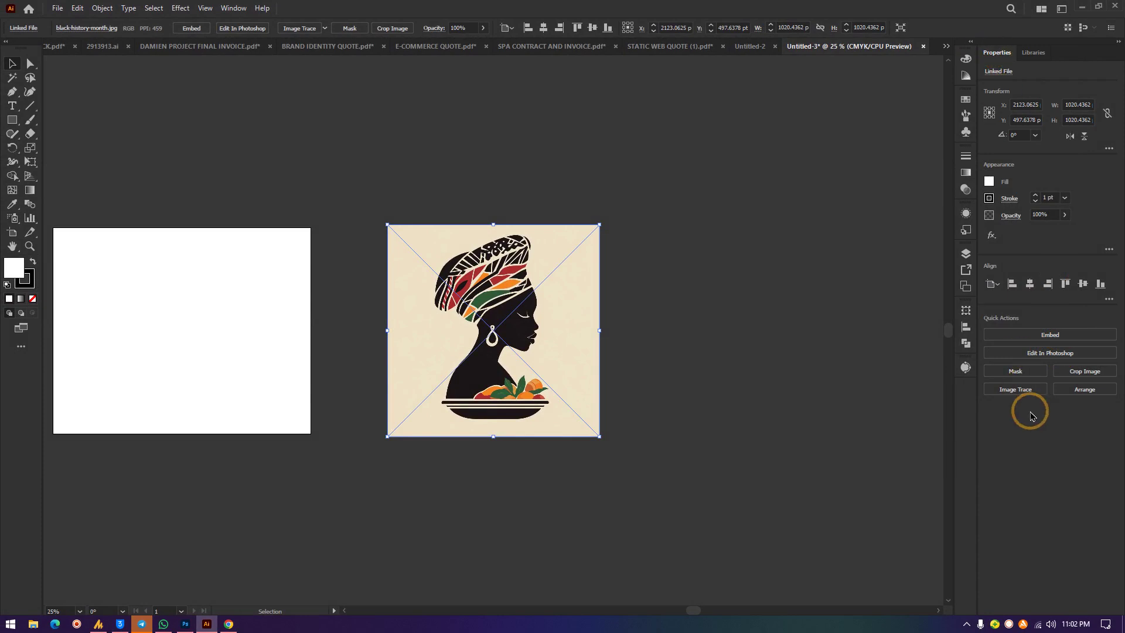
pyautogui.click(235, 8)
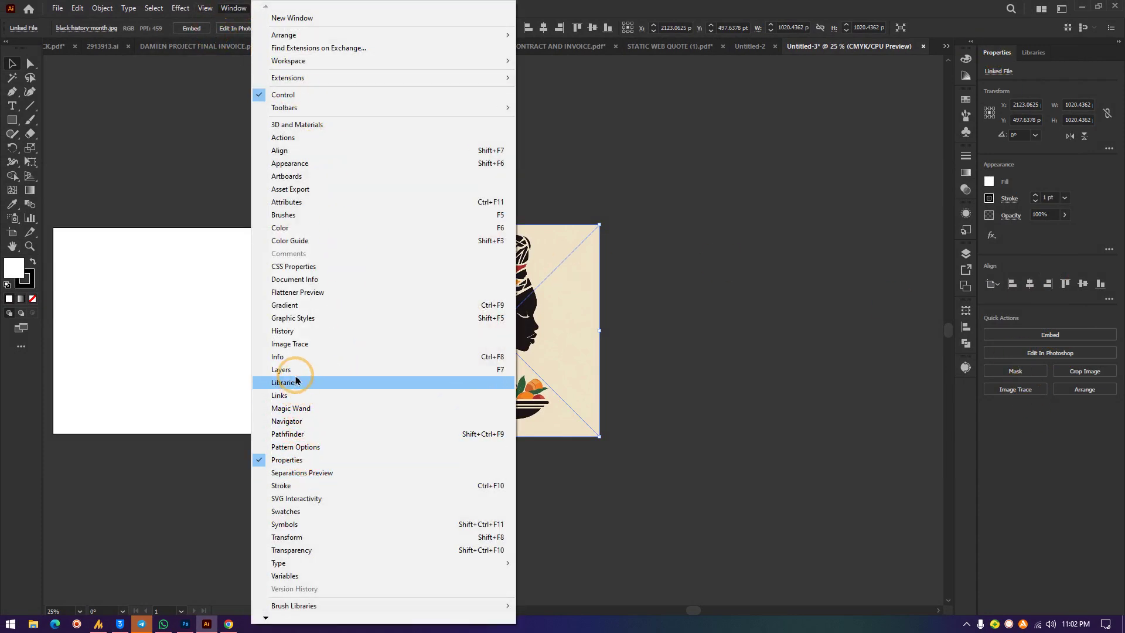
pyautogui.click(297, 344)
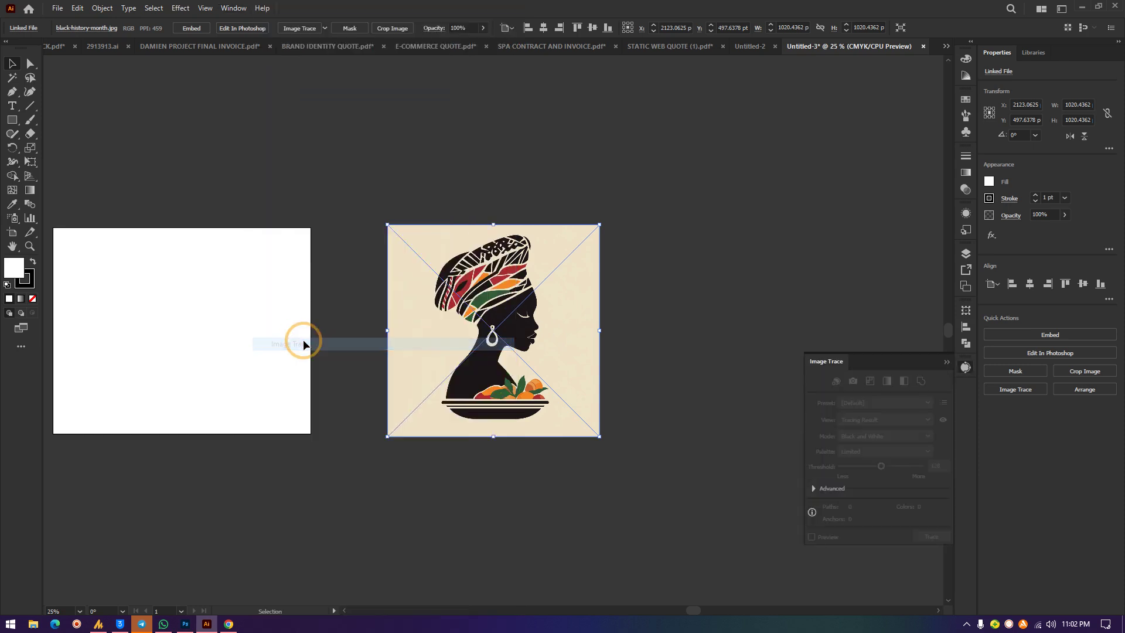
pyautogui.moveTo(879, 360); pyautogui.dragTo(773, 222)
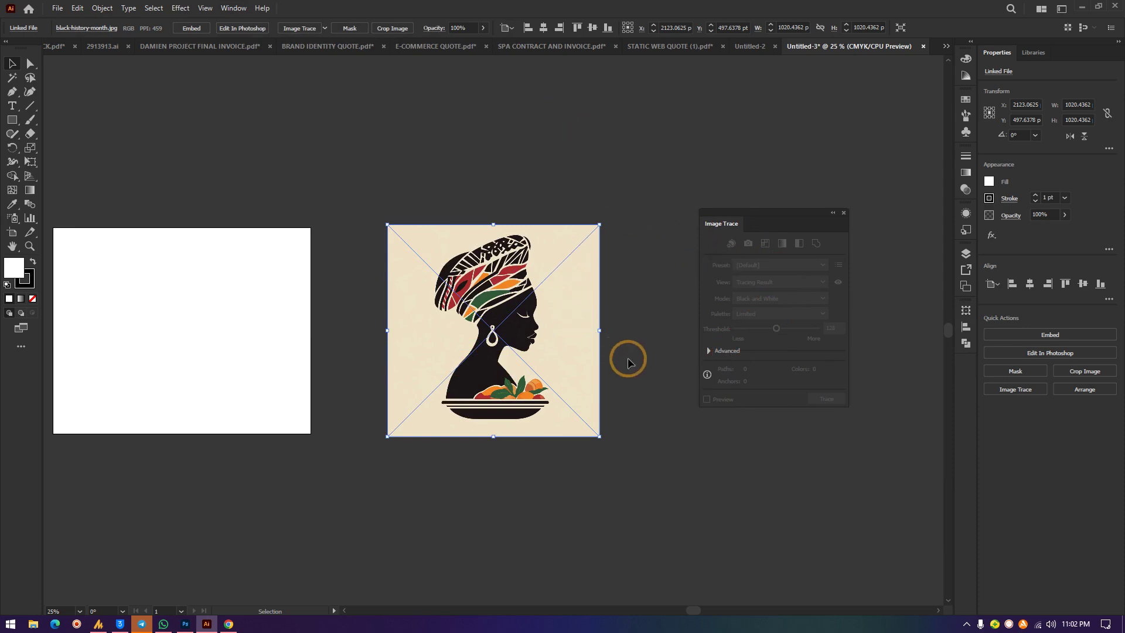
pyautogui.click(657, 178)
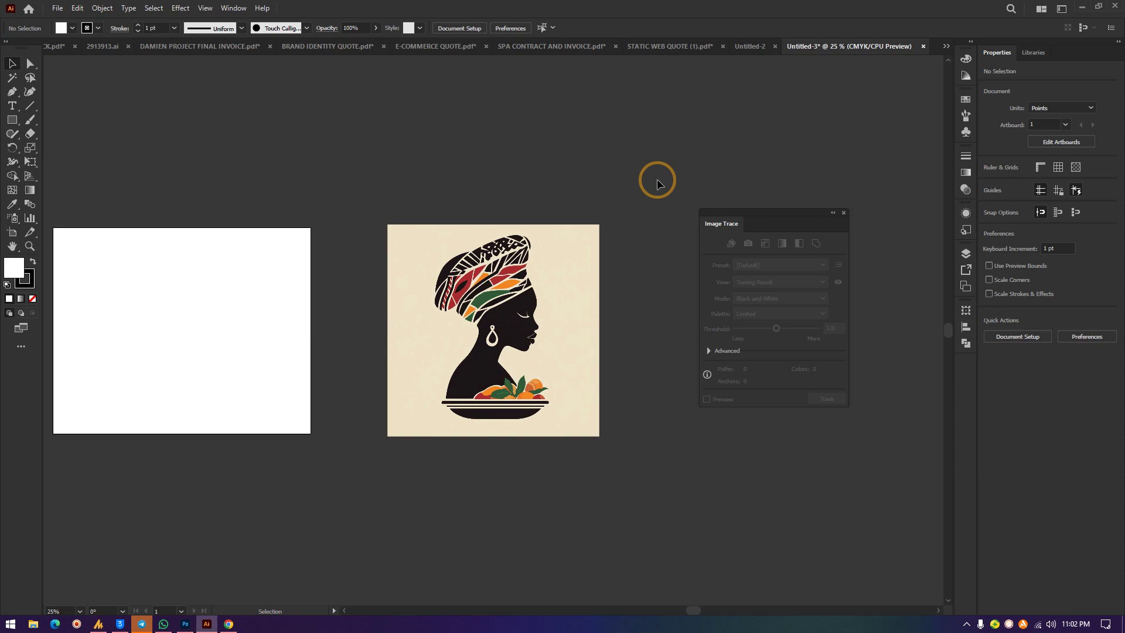
pyautogui.click(456, 313)
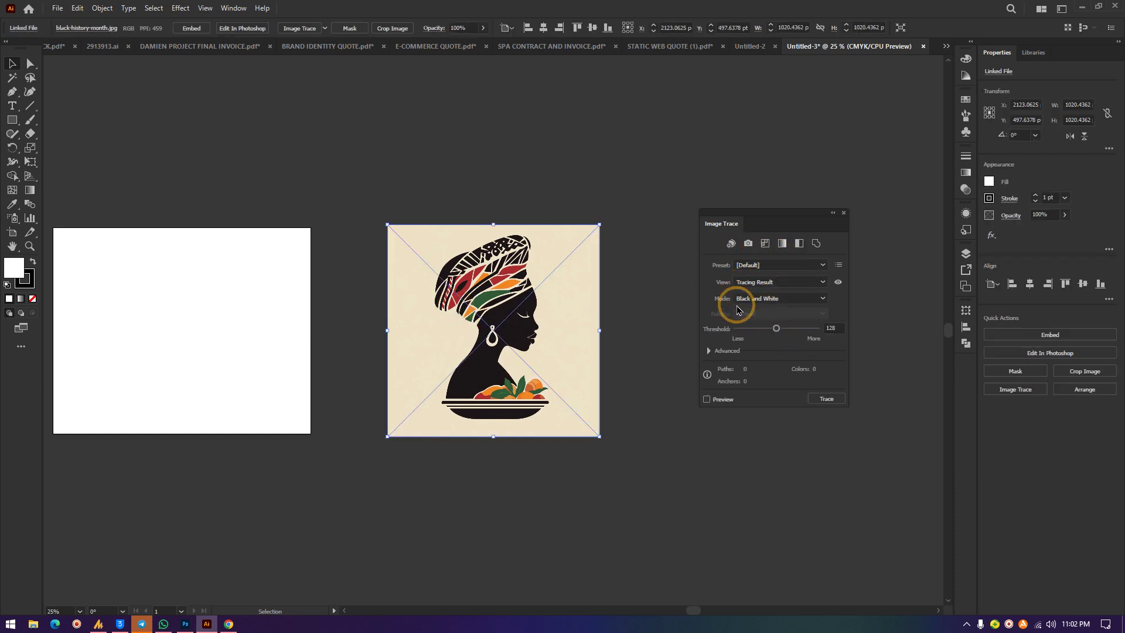
pyautogui.click(568, 120)
pyautogui.click(501, 363)
pyautogui.moveTo(792, 217)
pyautogui.mouseDown()
pyautogui.moveTo(758, 242)
pyautogui.moveTo(742, 229)
pyautogui.mouseUp()
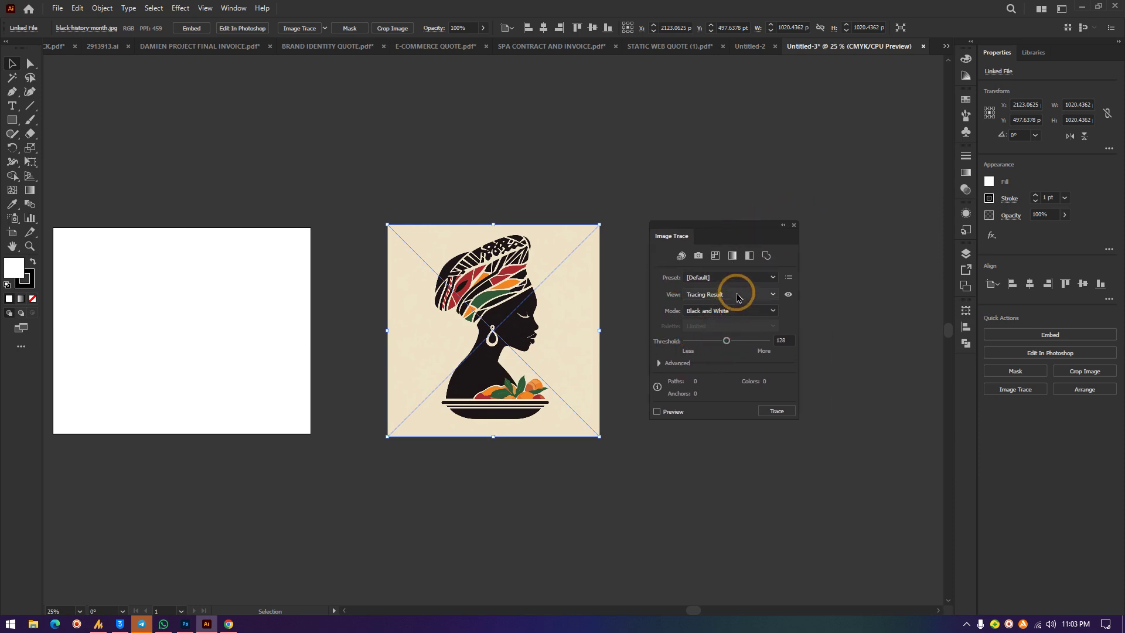
# Step: Trace the image with the 6 Colors preset and move the Image Trace settings clear of the artwork
pyautogui.click(720, 280)
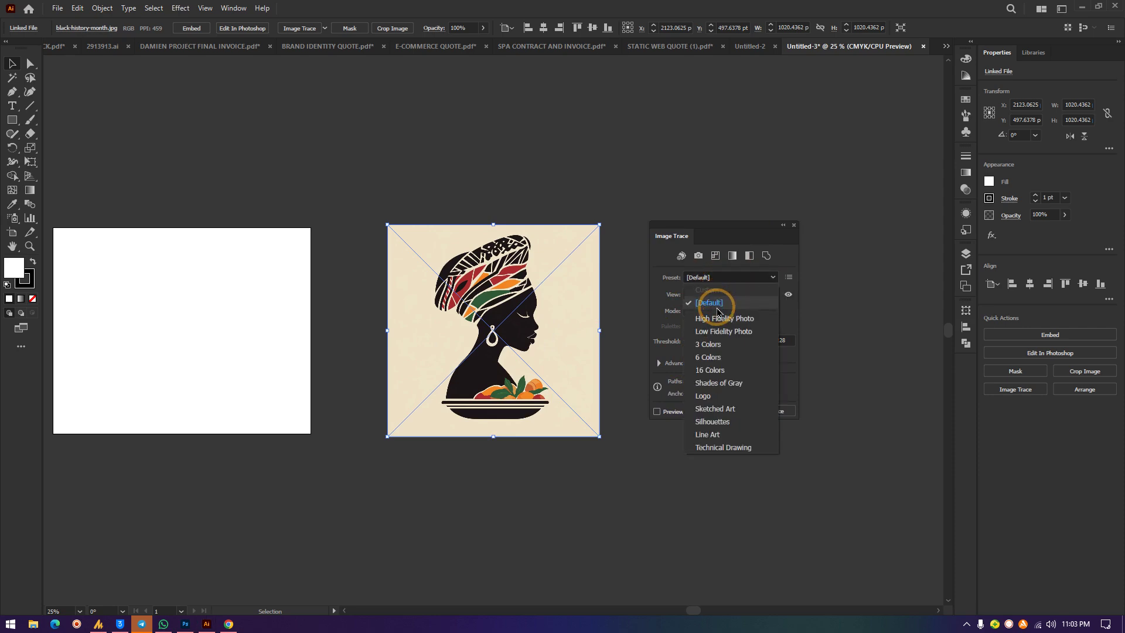
pyautogui.click(709, 358)
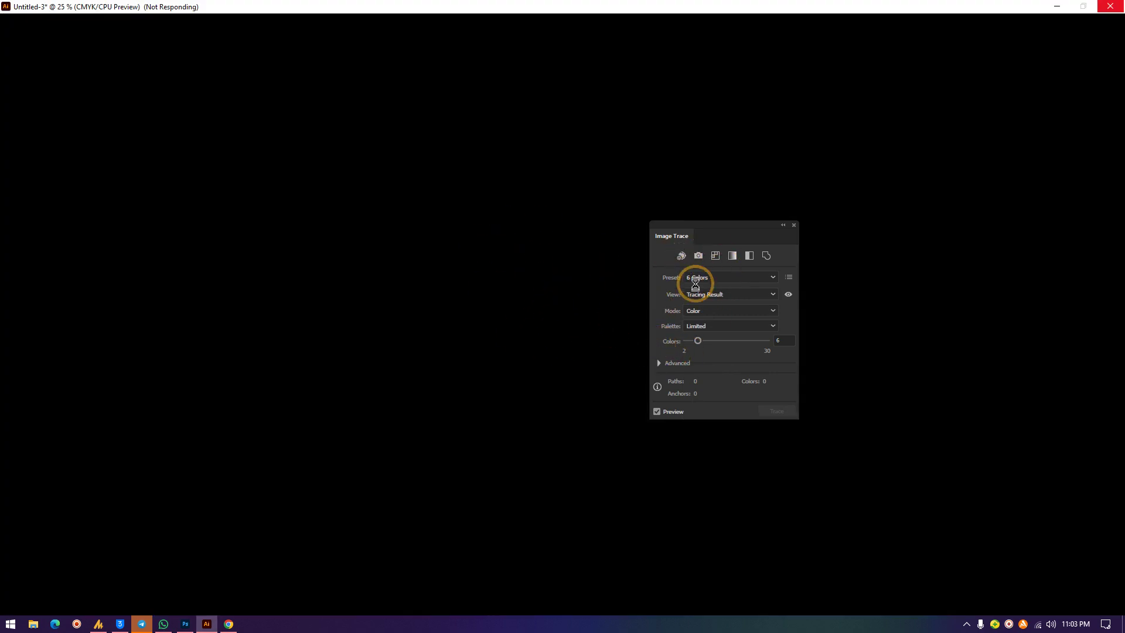
pyautogui.hotkey('ctrl', '+')
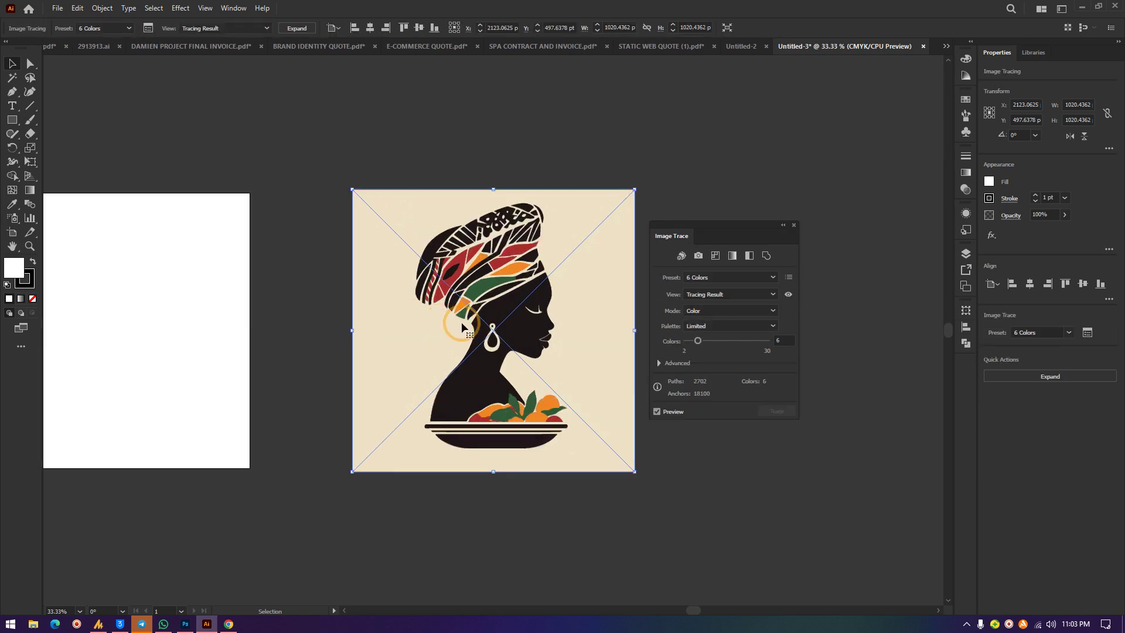
pyautogui.moveTo(706, 223); pyautogui.dragTo(733, 218)
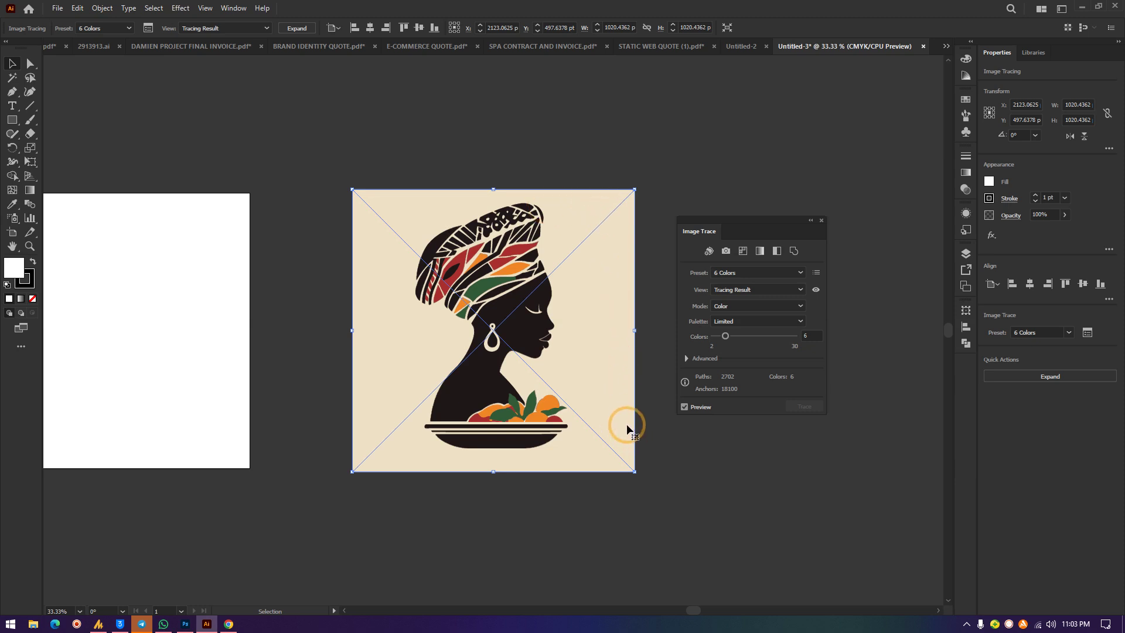
# Step: Look through the tracing's view, mode and palette choices, picking Tracing Result and Color
pyautogui.click(747, 290)
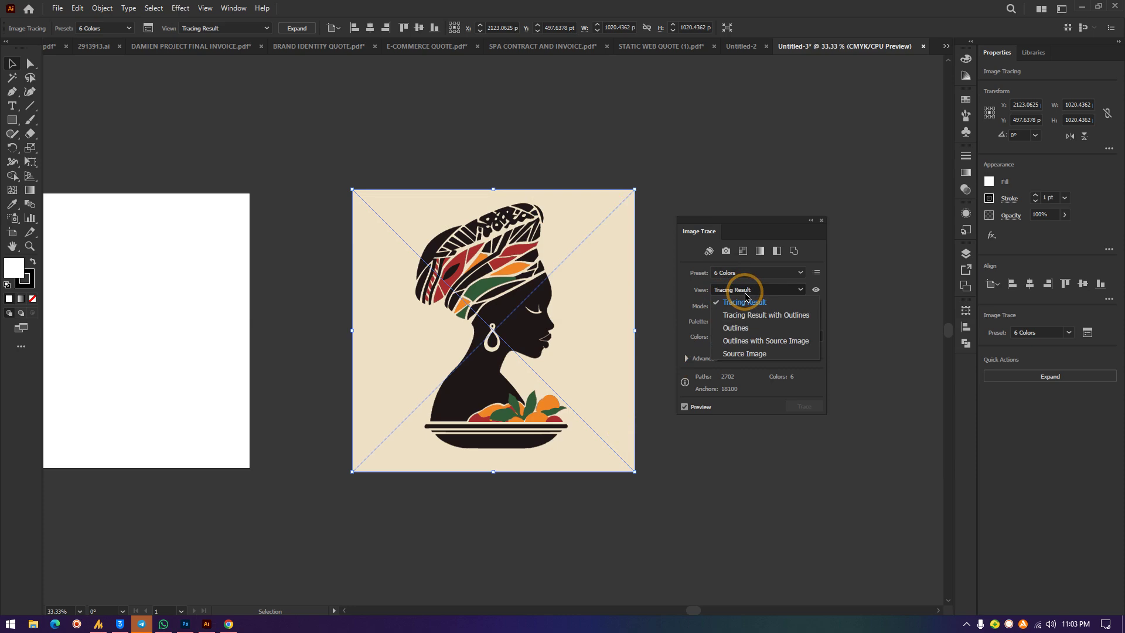
pyautogui.click(744, 301)
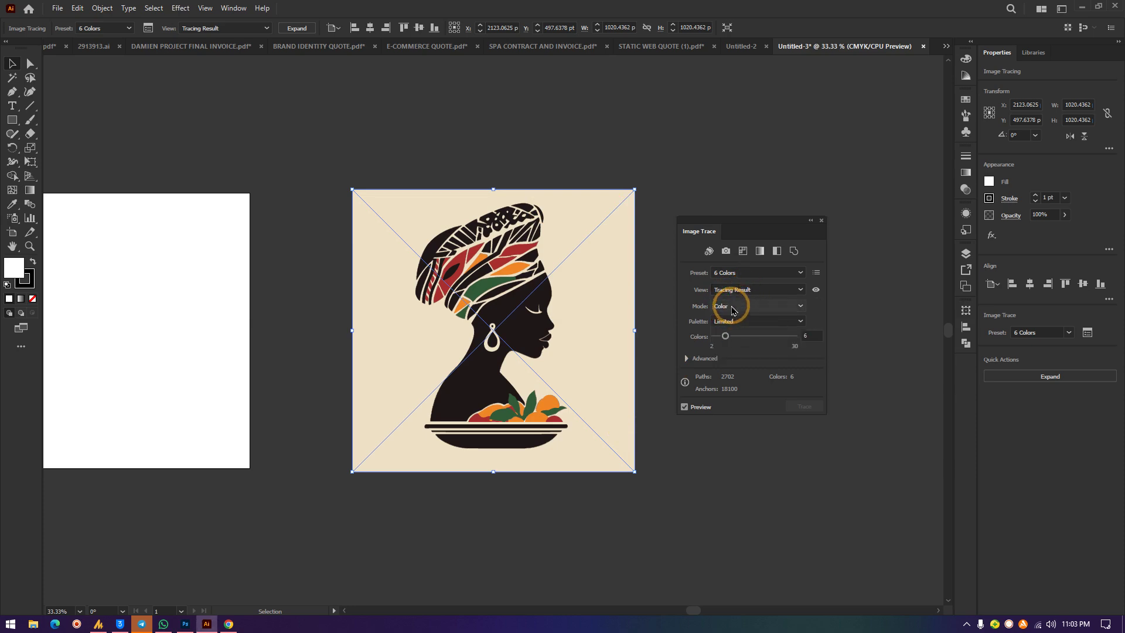
pyautogui.click(733, 311)
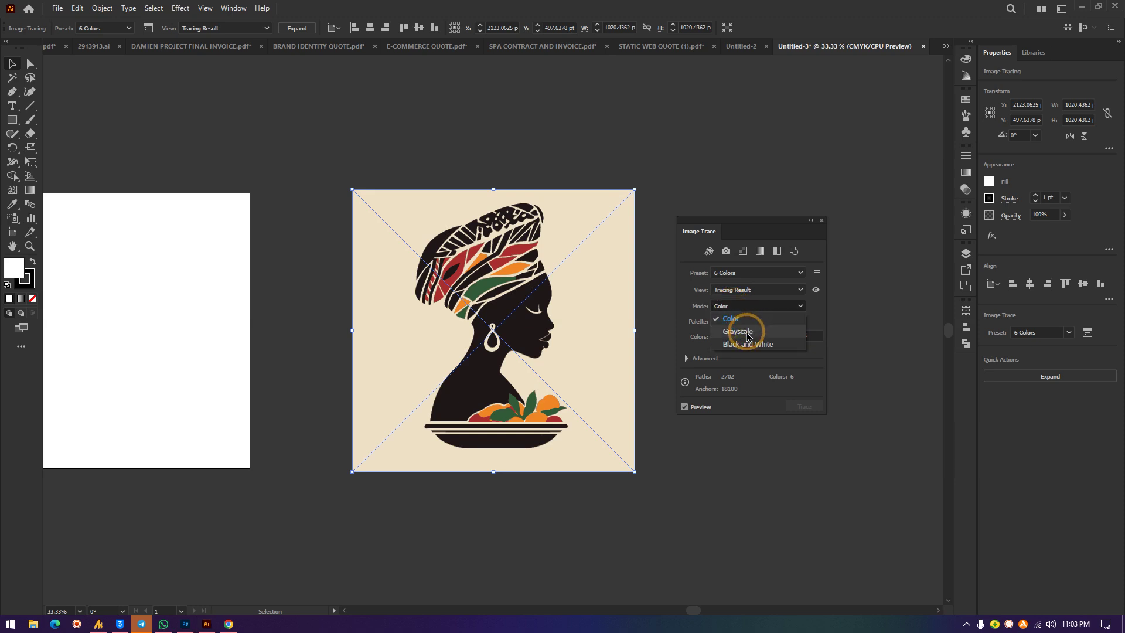
pyautogui.click(725, 320)
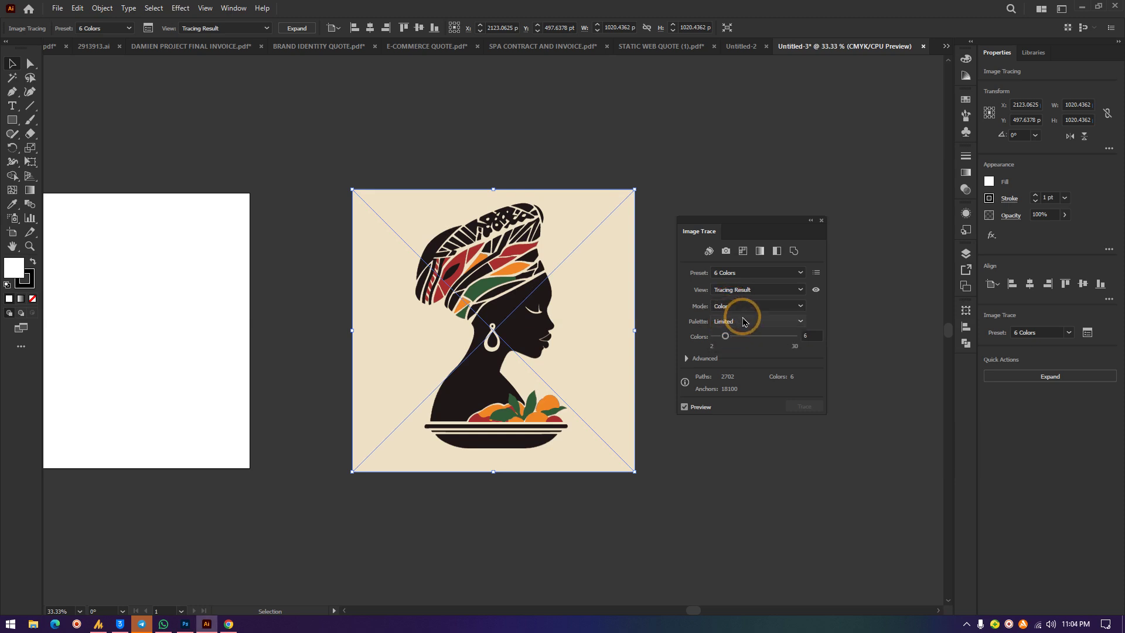
pyautogui.click(748, 322)
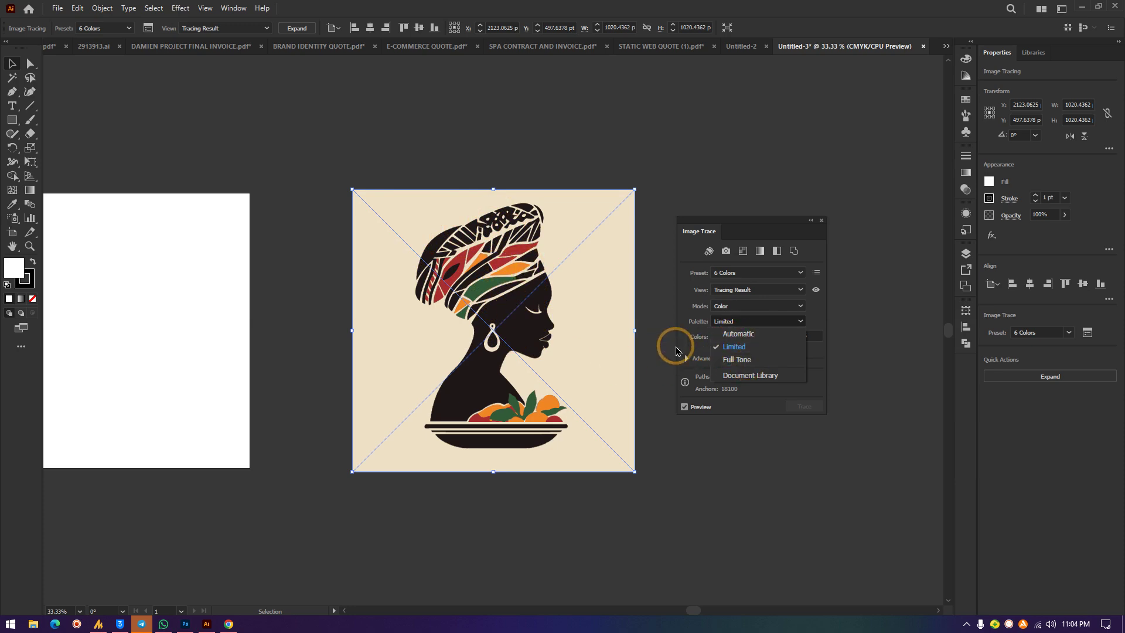
pyautogui.click(734, 321)
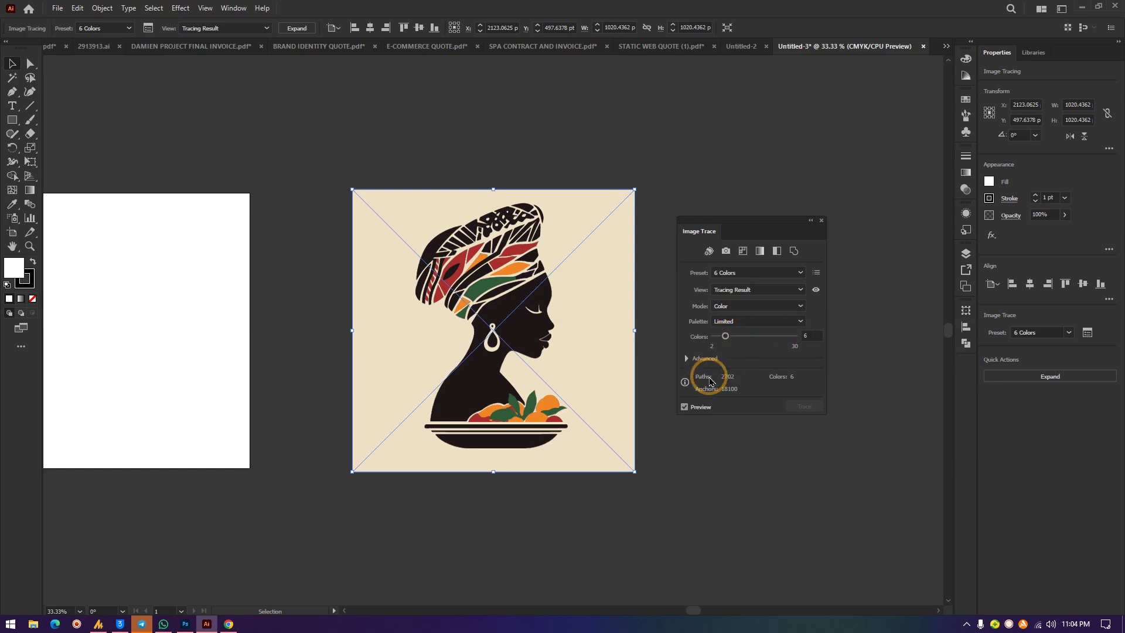
# Step: Turn on Ignore White in the advanced options of the image tracing
pyautogui.click(687, 359)
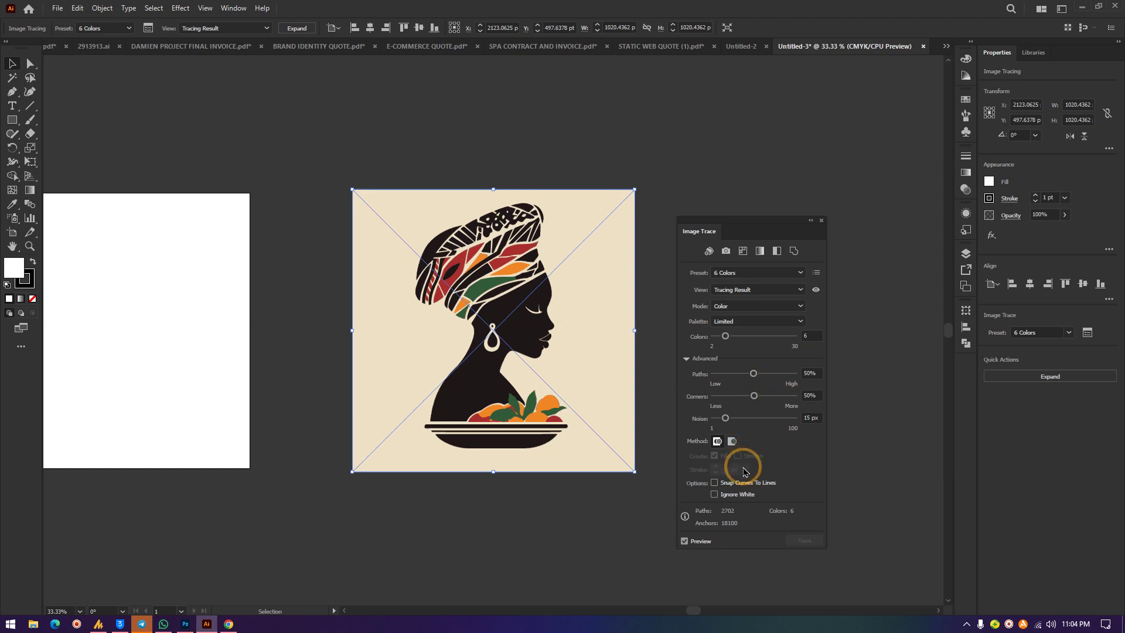
pyautogui.click(716, 495)
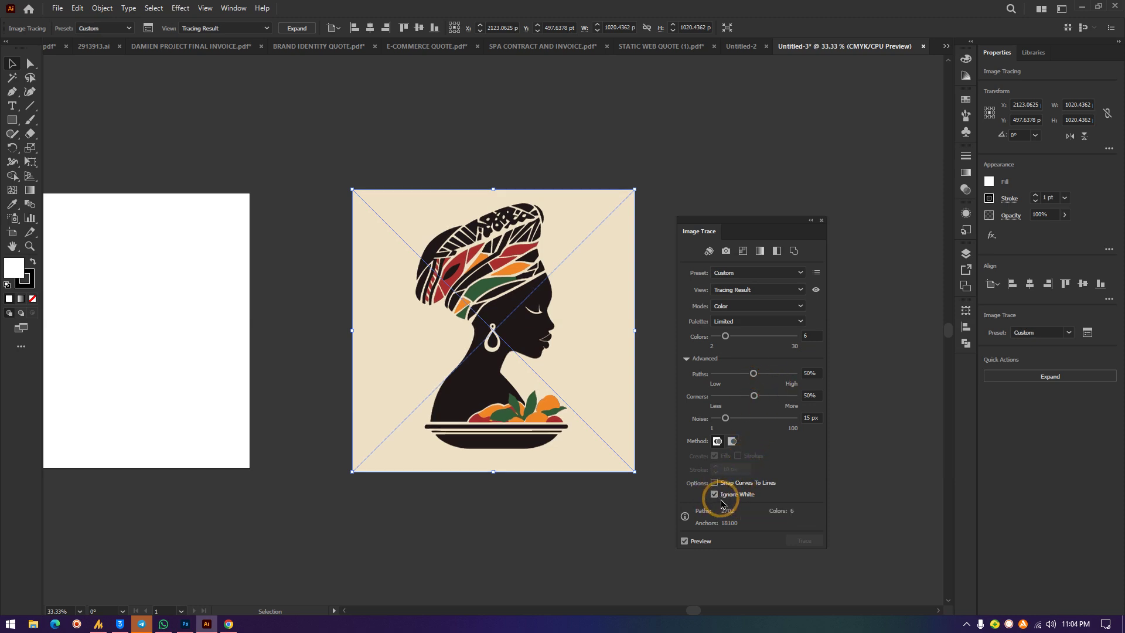
pyautogui.click(687, 359)
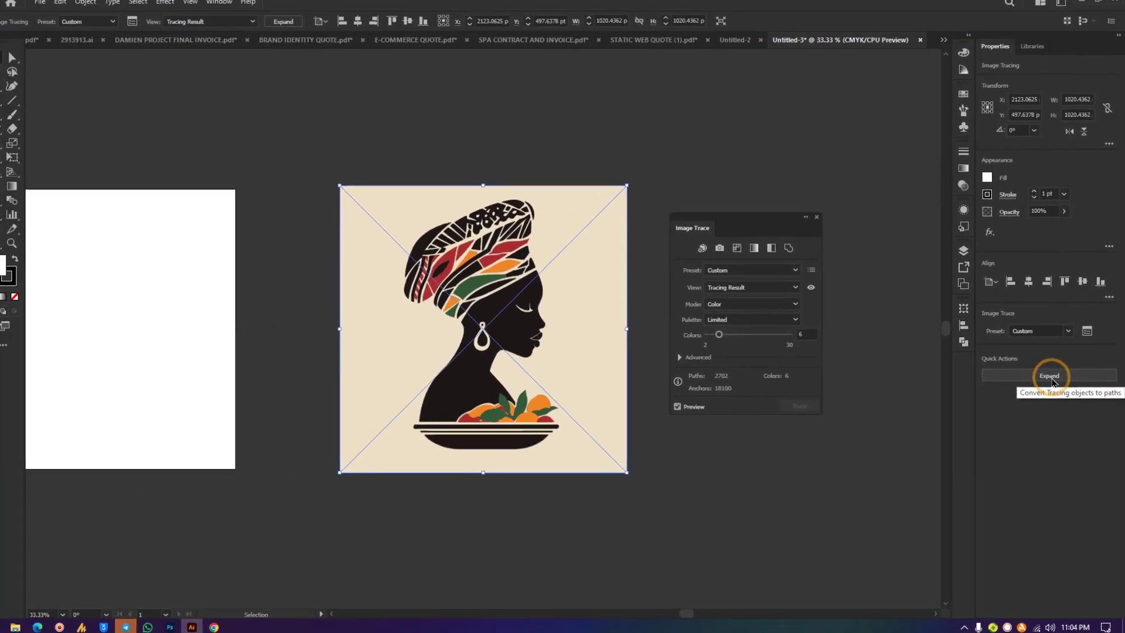
# Step: Expand the tracing into editable paths and close the Image Trace settings
pyautogui.click(1053, 381)
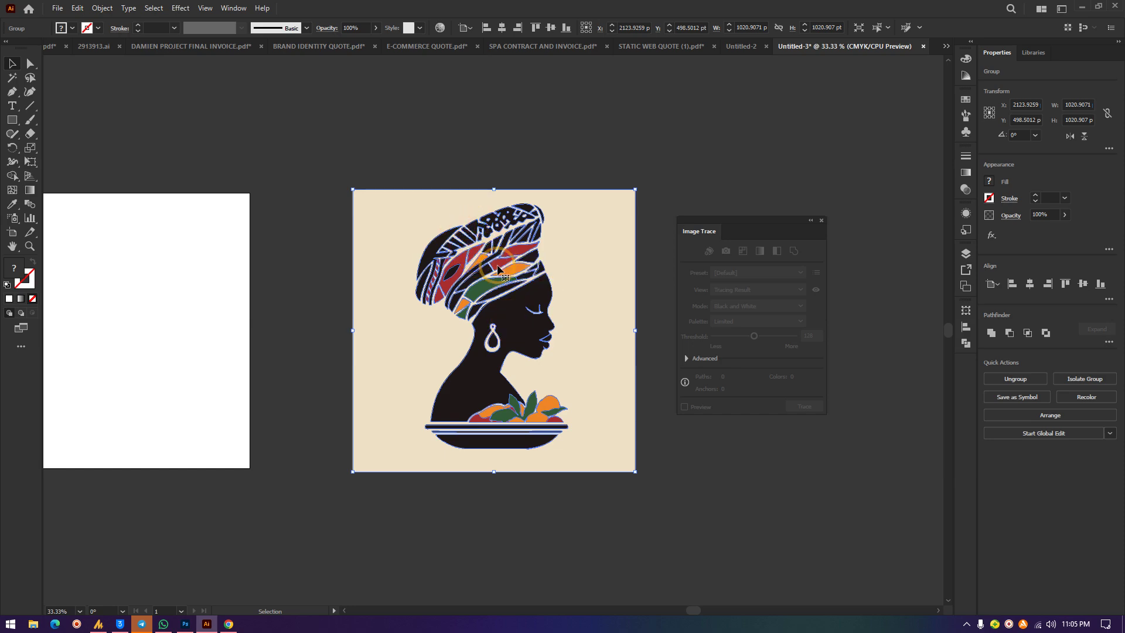
pyautogui.hotkey('ctrl', '+')
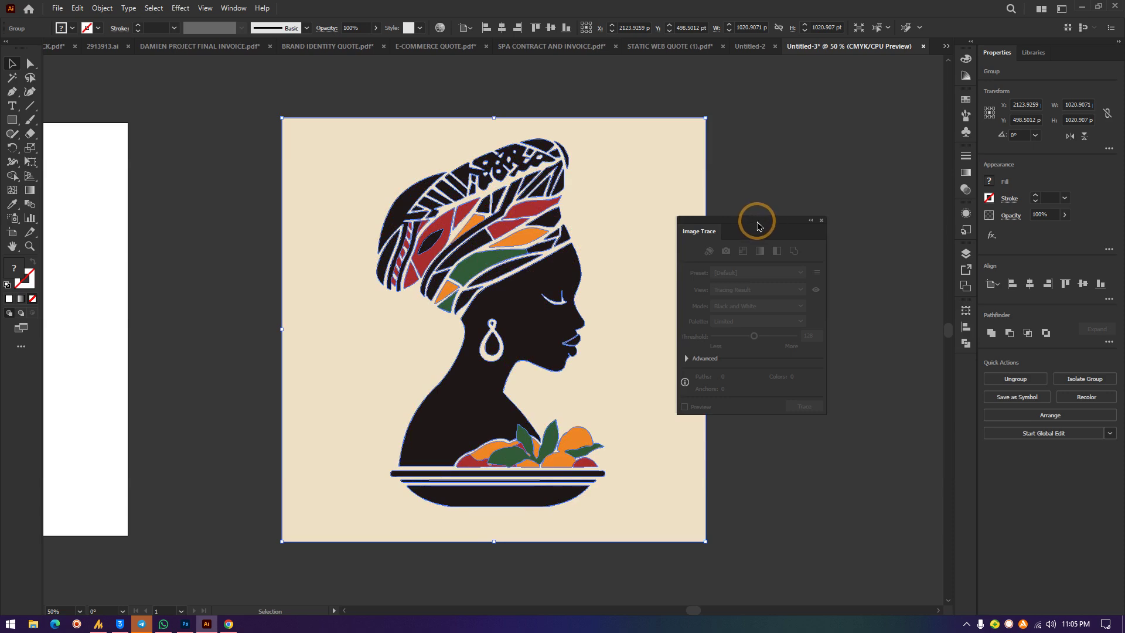
pyautogui.moveTo(758, 225); pyautogui.dragTo(807, 223)
pyautogui.click(872, 221)
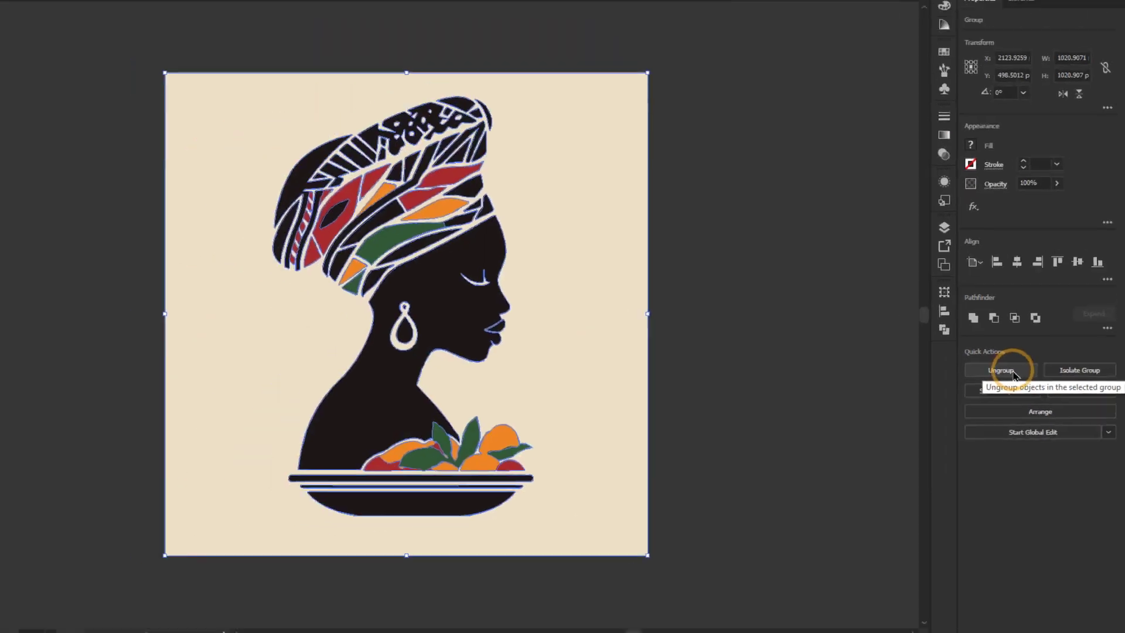
# Step: Move the traced artwork as one group away from the artboard and back beside it
pyautogui.click(712, 156)
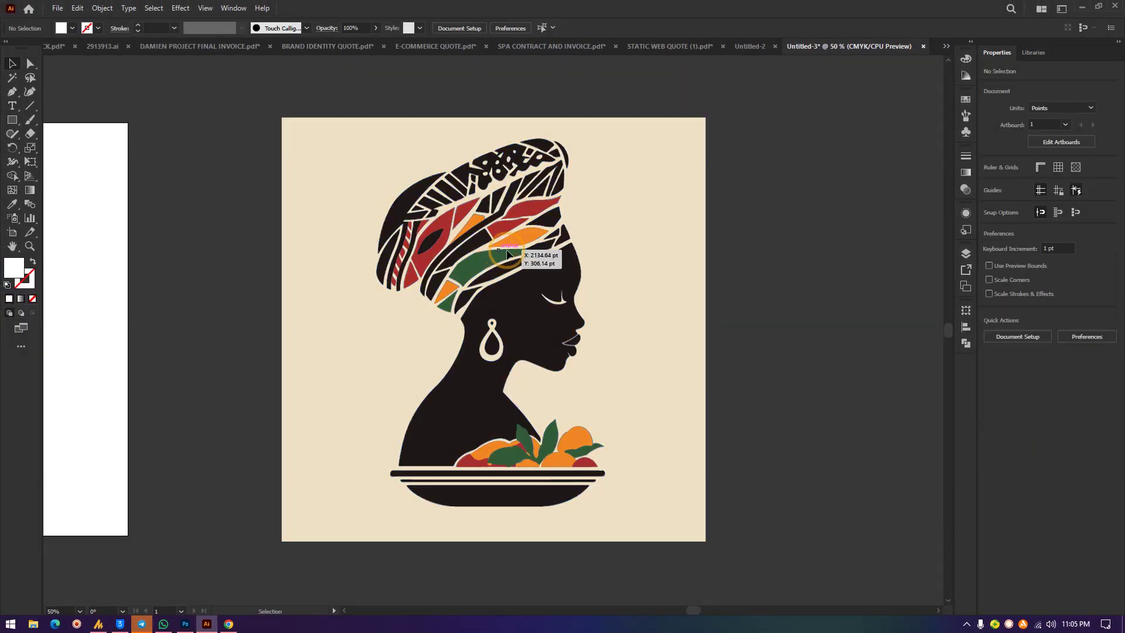
pyautogui.moveTo(507, 253); pyautogui.dragTo(668, 254)
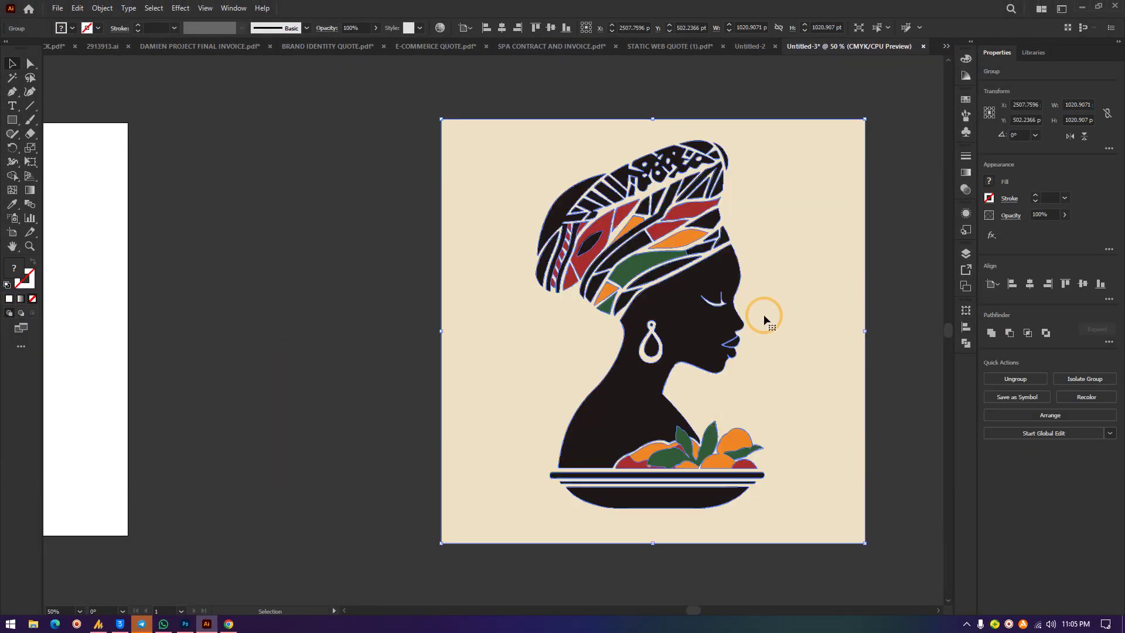
pyautogui.moveTo(666, 268); pyautogui.dragTo(347, 219)
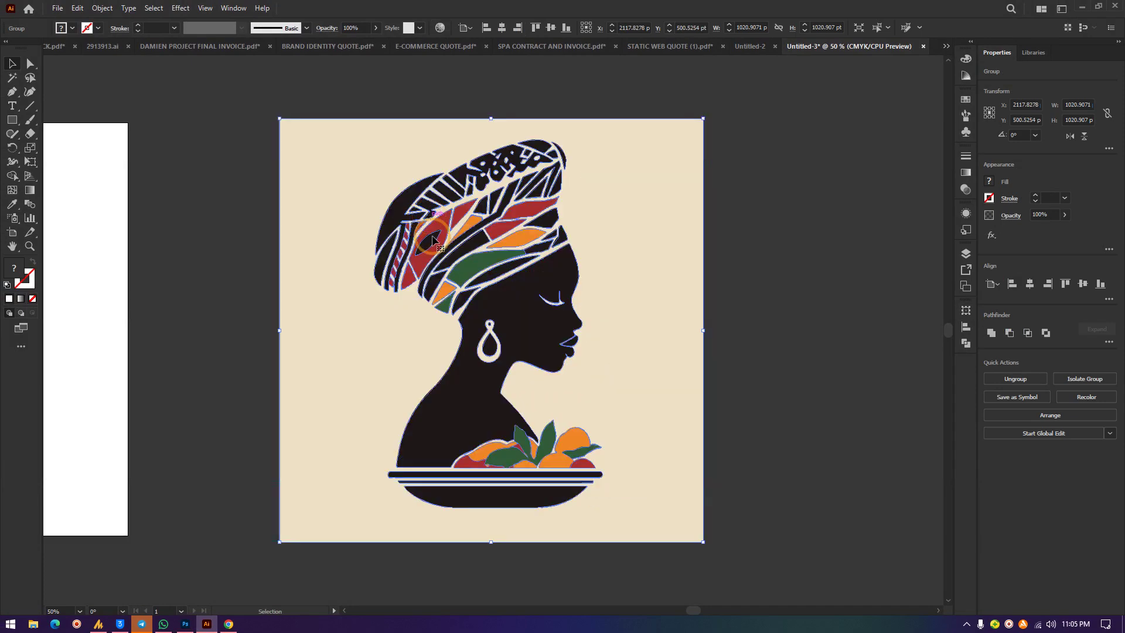
# Step: Move one red headwrap piece out of the grouped artwork with Direct Selection, and undo the move
pyautogui.click(217, 183)
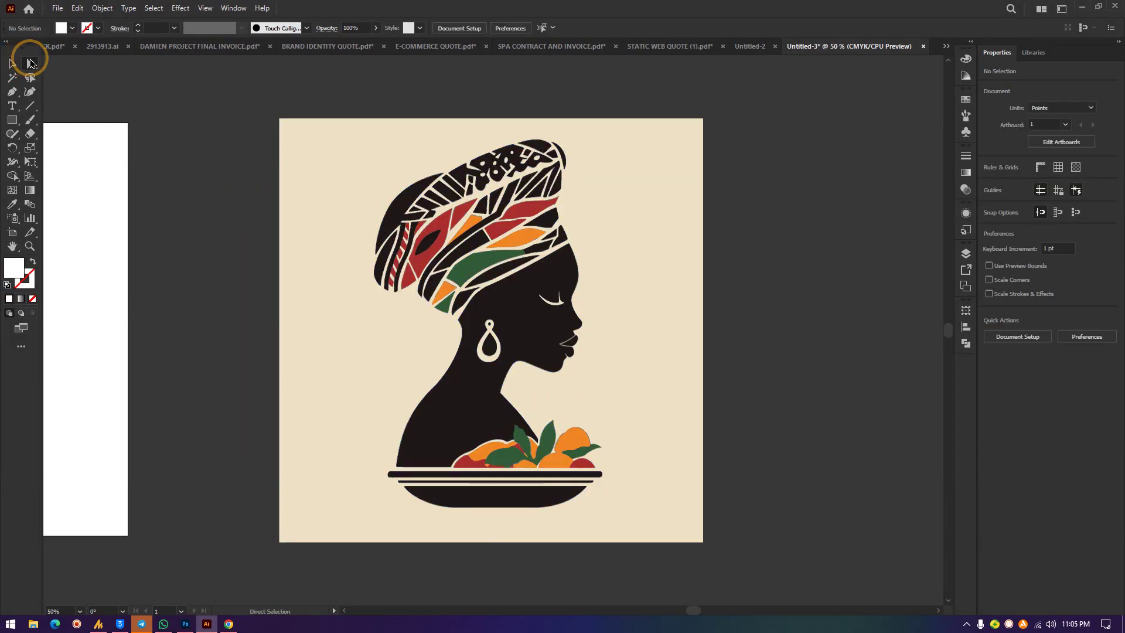
pyautogui.click(30, 64)
pyautogui.moveTo(475, 227); pyautogui.dragTo(844, 230)
pyautogui.click(837, 382)
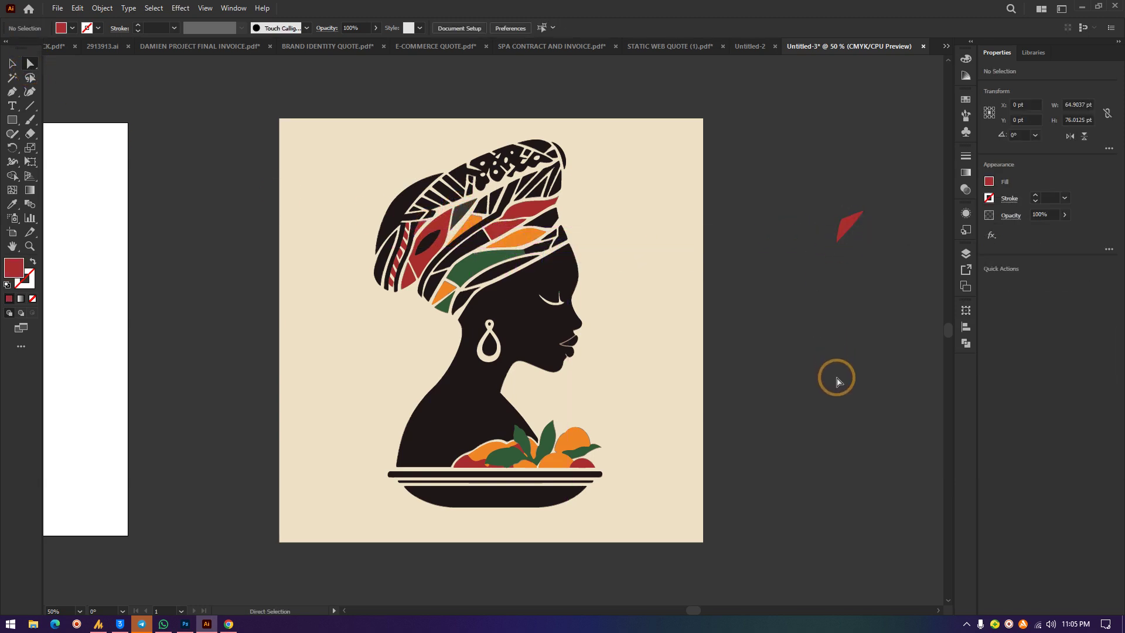
pyautogui.hotkey('ctrl', 'z')
pyautogui.hotkey('ctrl', 'z')
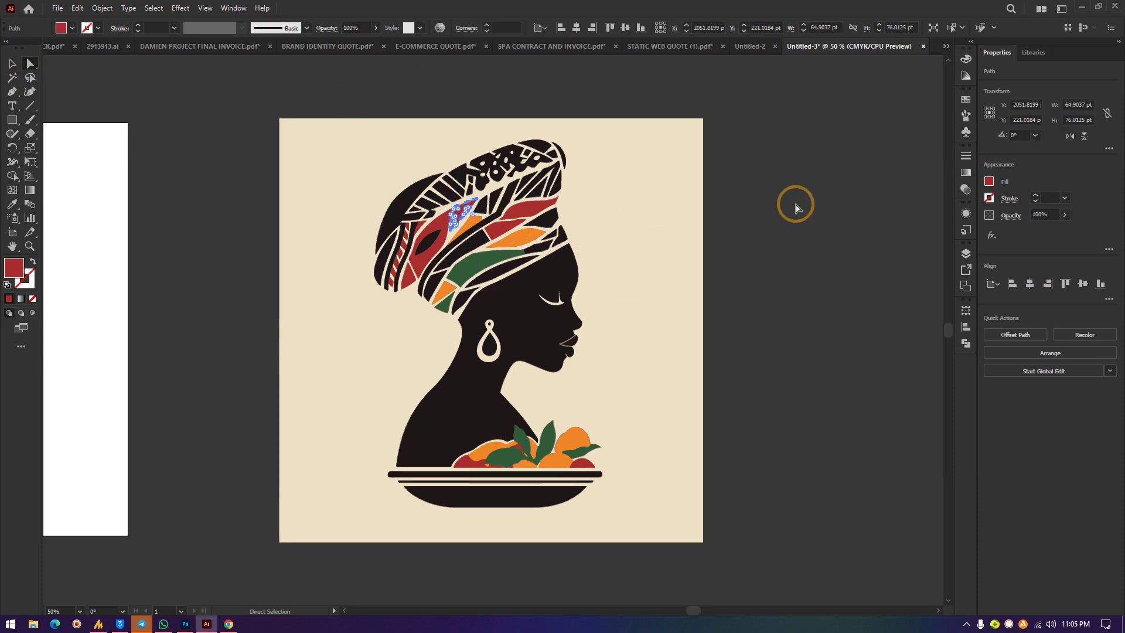
# Step: Ungroup the traced artwork so its shapes can be selected individually, and clear the selection
pyautogui.click(13, 63)
pyautogui.click(696, 314)
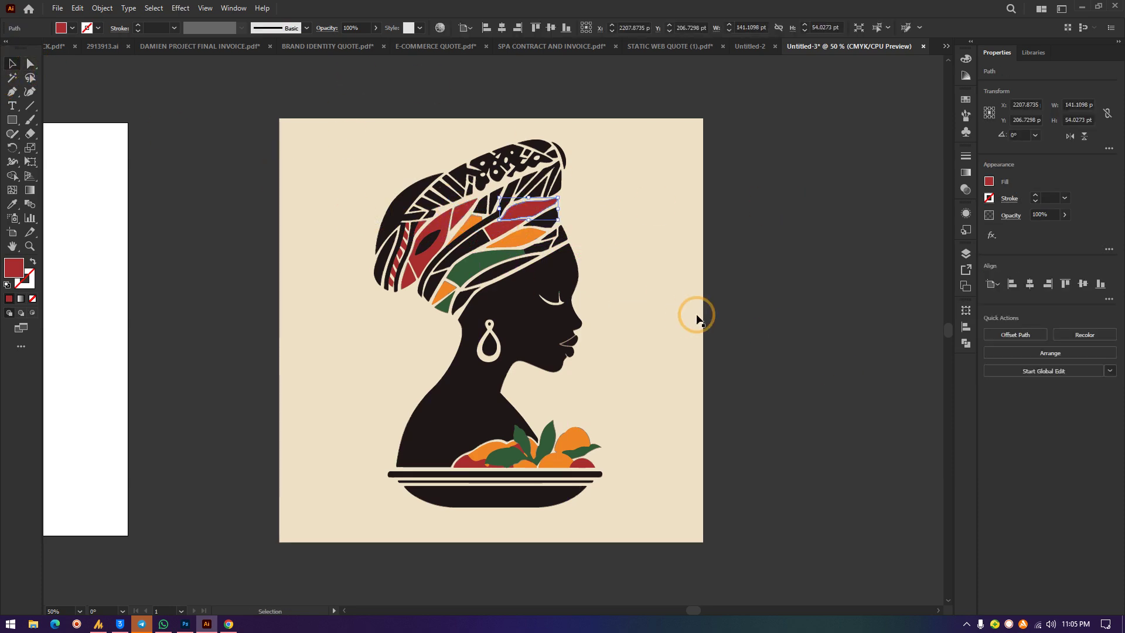
pyautogui.click(483, 280)
pyautogui.click(1007, 377)
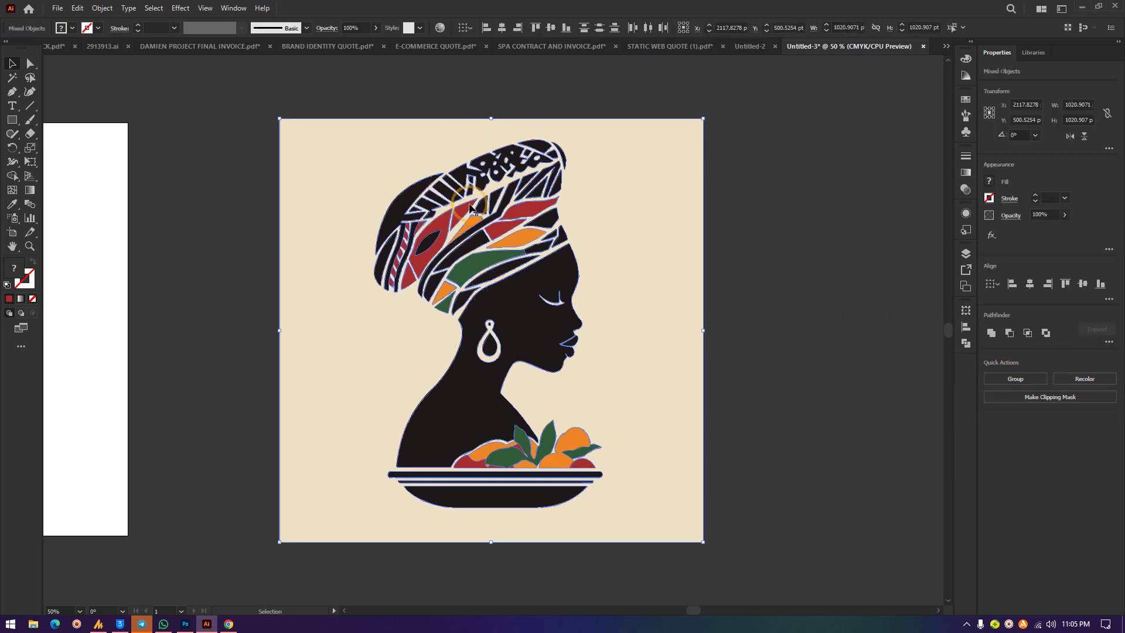
pyautogui.click(804, 264)
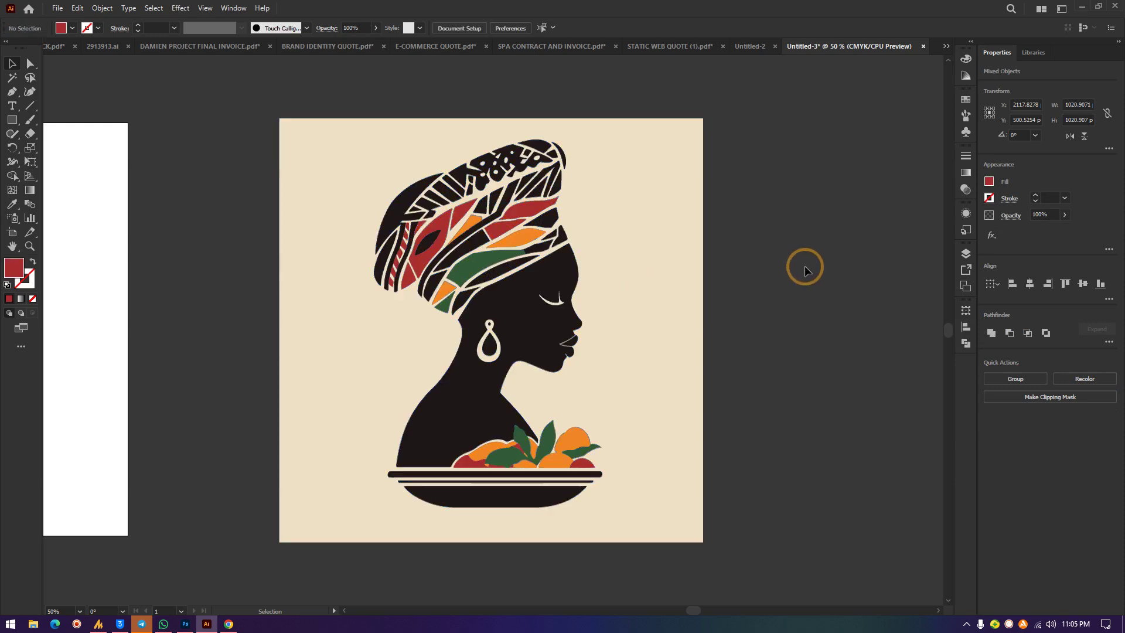
# Step: Move the cream background shape away from the figure to the empty canvas beside it
pyautogui.click(610, 234)
pyautogui.moveTo(610, 234); pyautogui.dragTo(909, 212)
pyautogui.moveTo(589, 217); pyautogui.dragTo(724, 238)
pyautogui.moveTo(740, 181); pyautogui.dragTo(731, 204)
# Step: Fill the woman's black face-and-body shape with a solid red
pyautogui.click(510, 304)
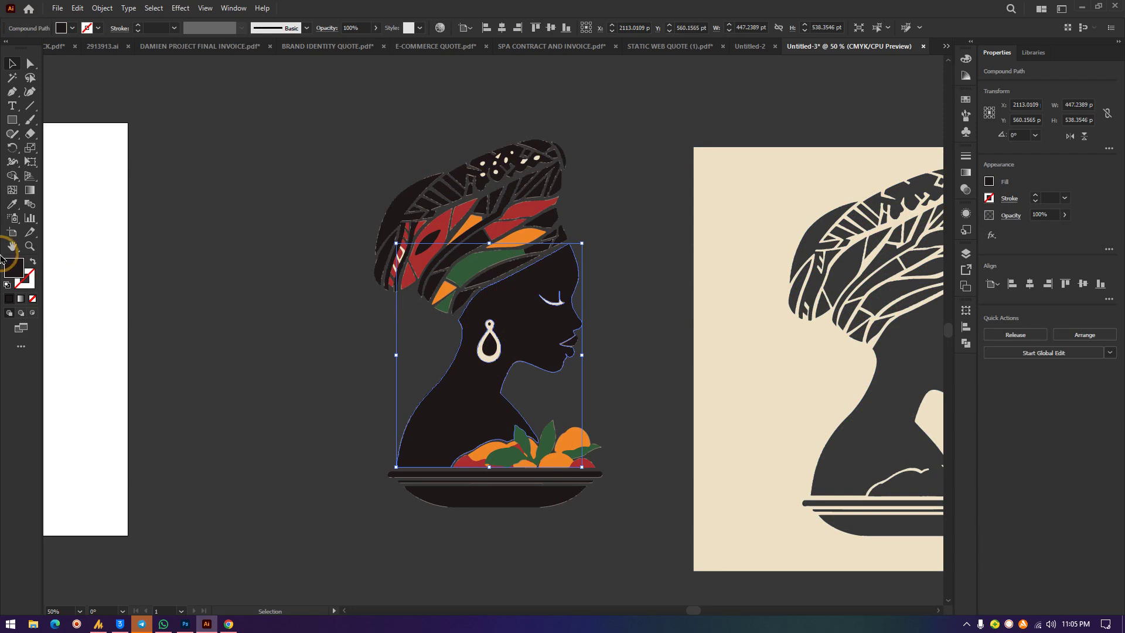
pyautogui.doubleClick(11, 266)
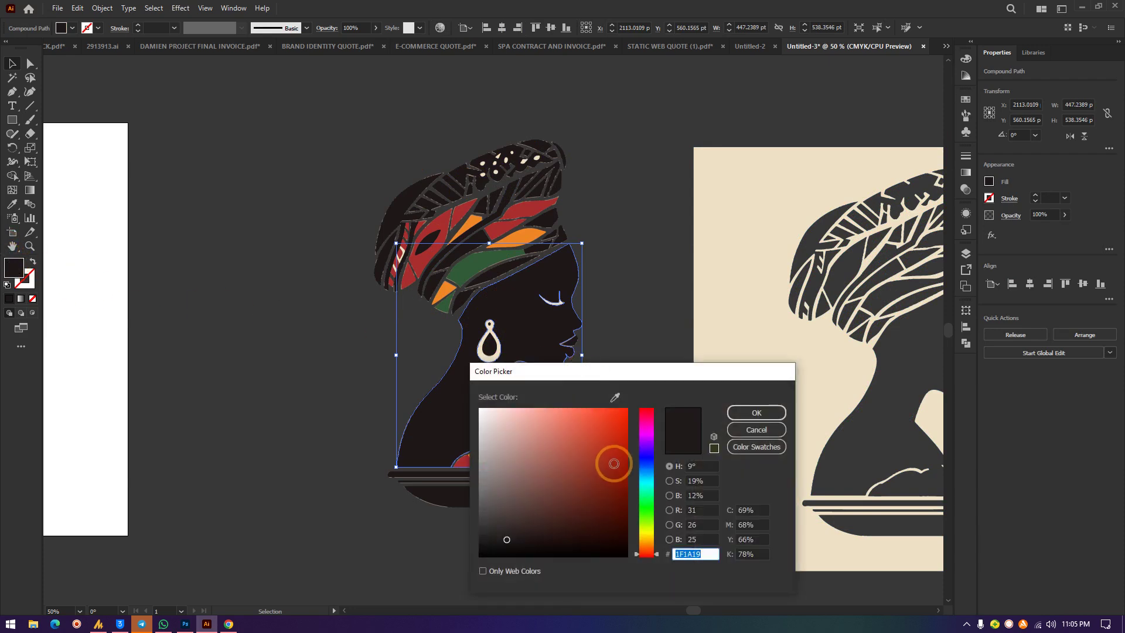
pyautogui.moveTo(610, 464); pyautogui.dragTo(622, 447)
pyautogui.click(754, 413)
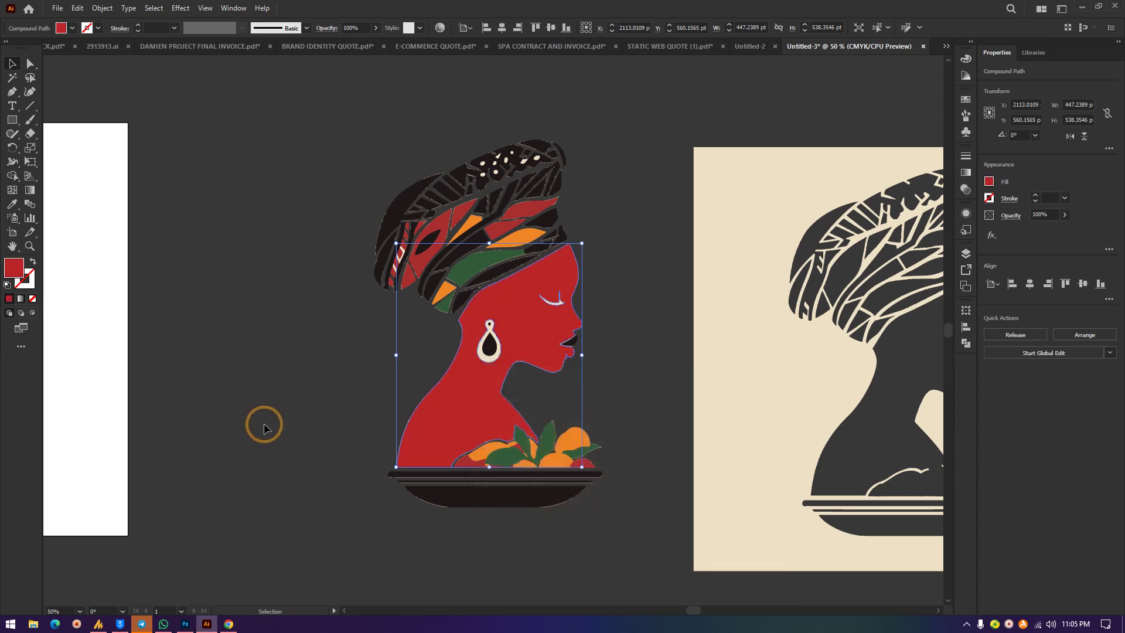
pyautogui.click(227, 366)
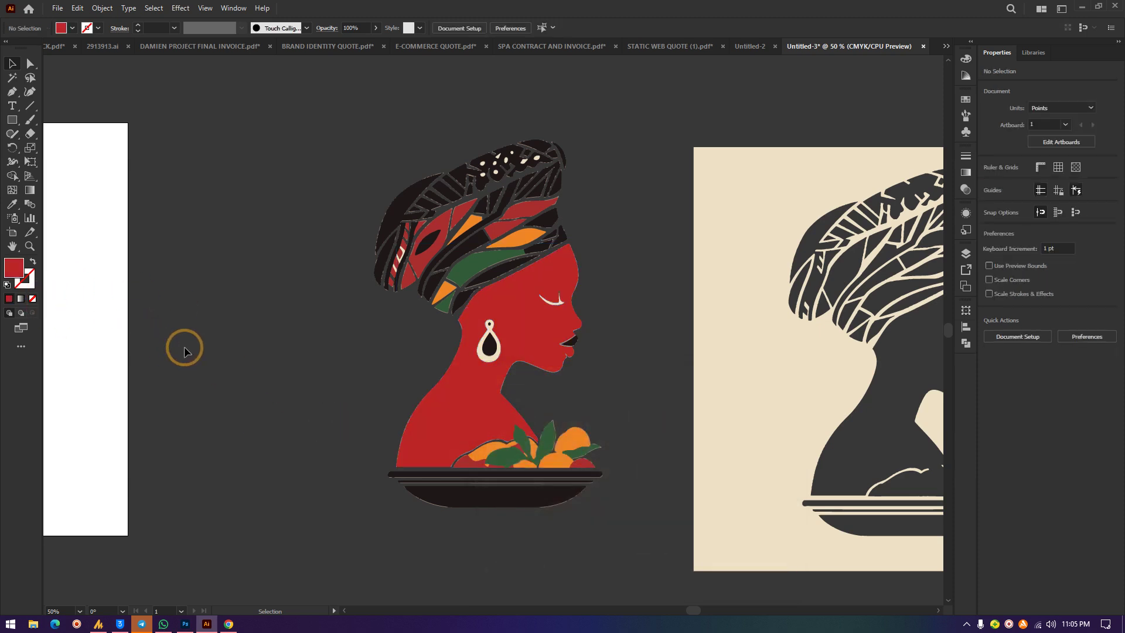
# Step: Select the larger red pieces of the headwrap together and recolor them purple
pyautogui.click(441, 227)
pyautogui.keyDown('shift'); pyautogui.click(466, 226); pyautogui.keyUp('shift')
pyautogui.keyDown('shift'); pyautogui.click(425, 258); pyautogui.keyUp('shift')
pyautogui.keyDown('shift'); pyautogui.click(527, 206); pyautogui.keyUp('shift')
pyautogui.keyDown('shift'); pyautogui.click(515, 237); pyautogui.keyUp('shift')
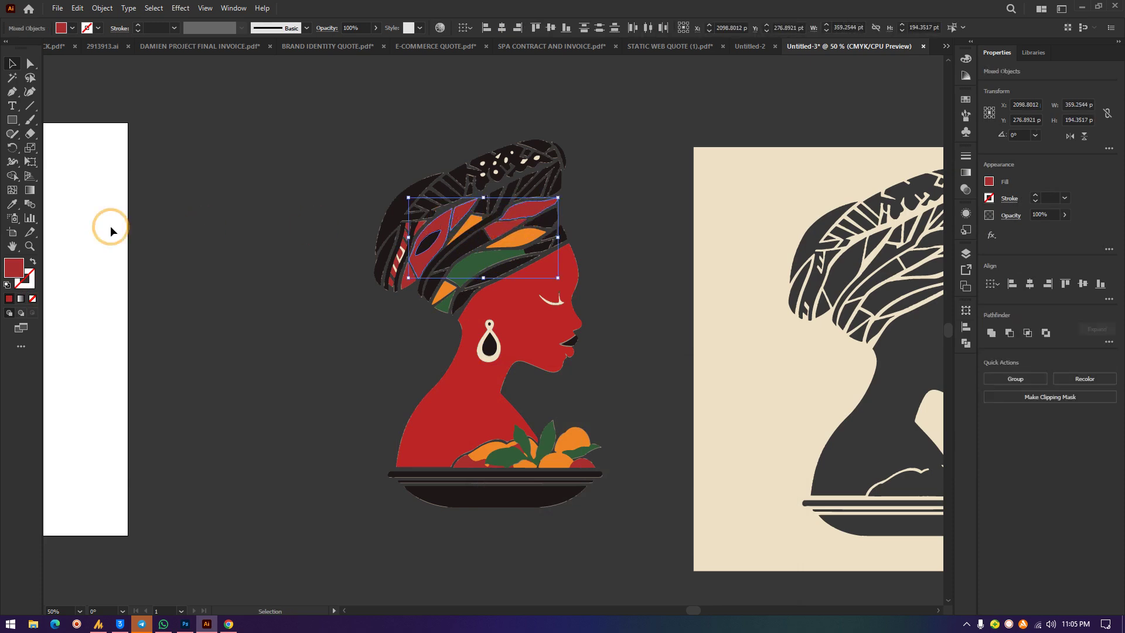
pyautogui.doubleClick(12, 269)
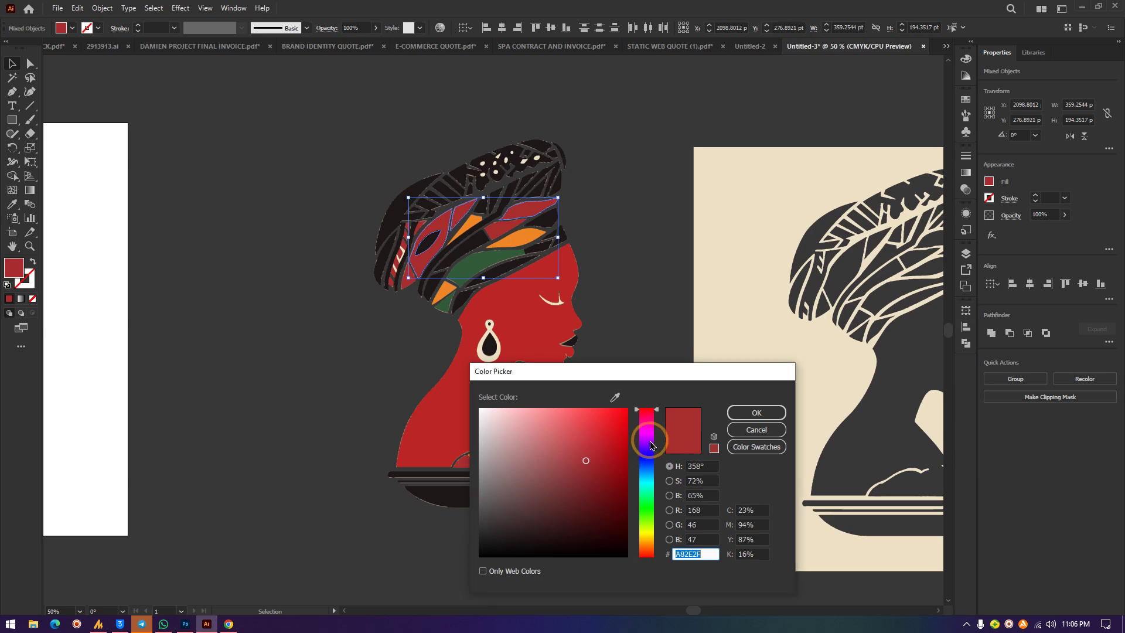
pyautogui.click(753, 413)
pyautogui.click(591, 306)
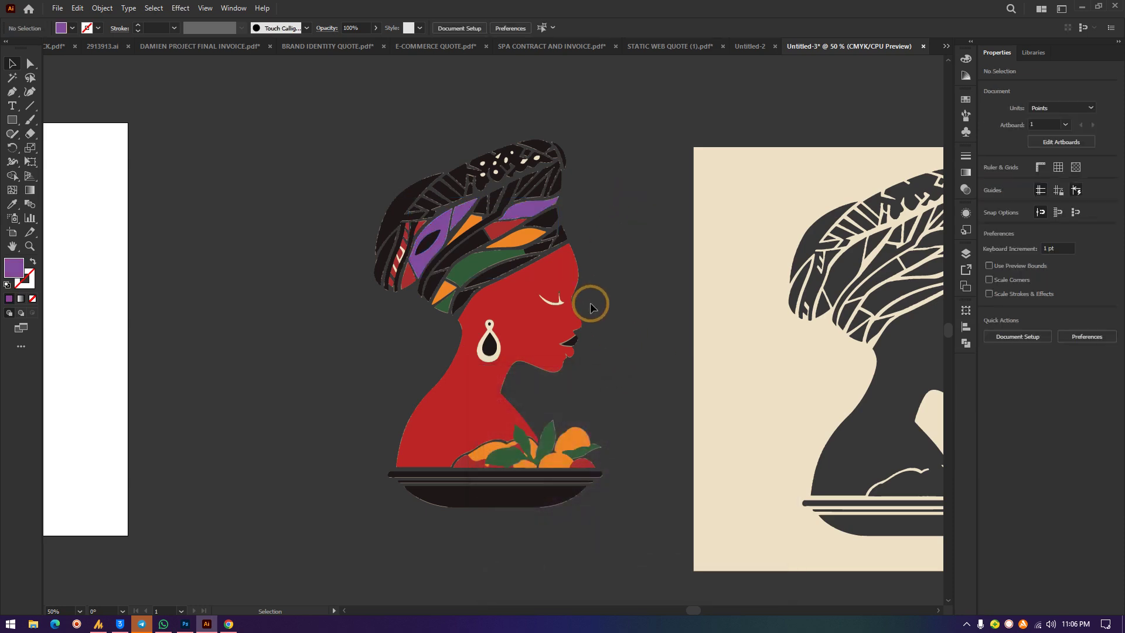
# Step: Apply a linear gradient fill to the woman's face-and-body shape
pyautogui.click(532, 345)
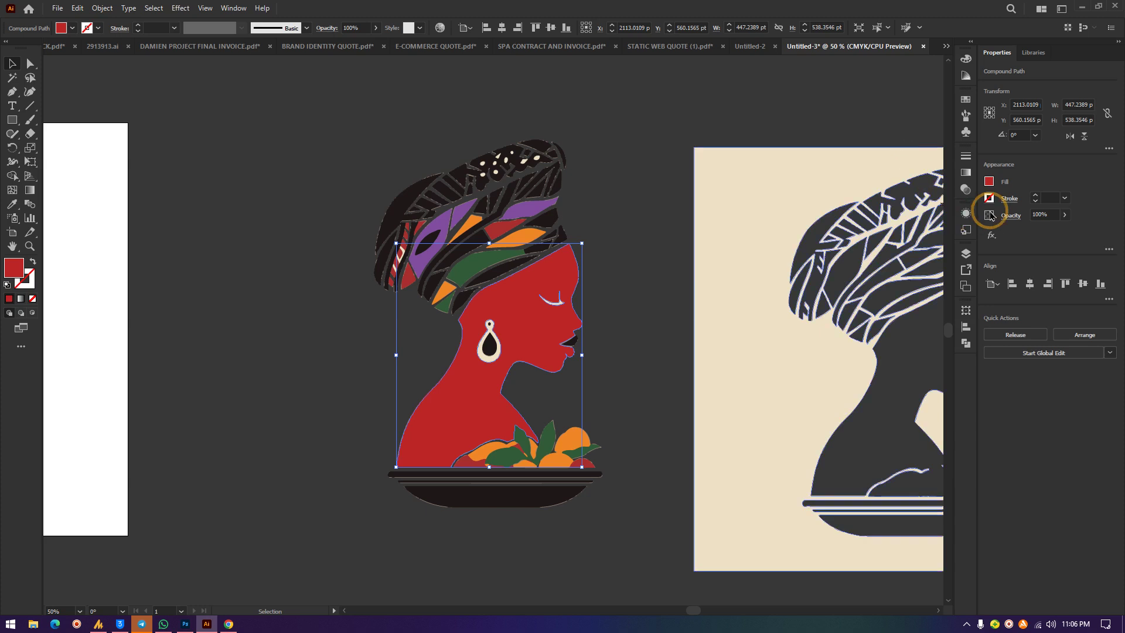
pyautogui.click(966, 172)
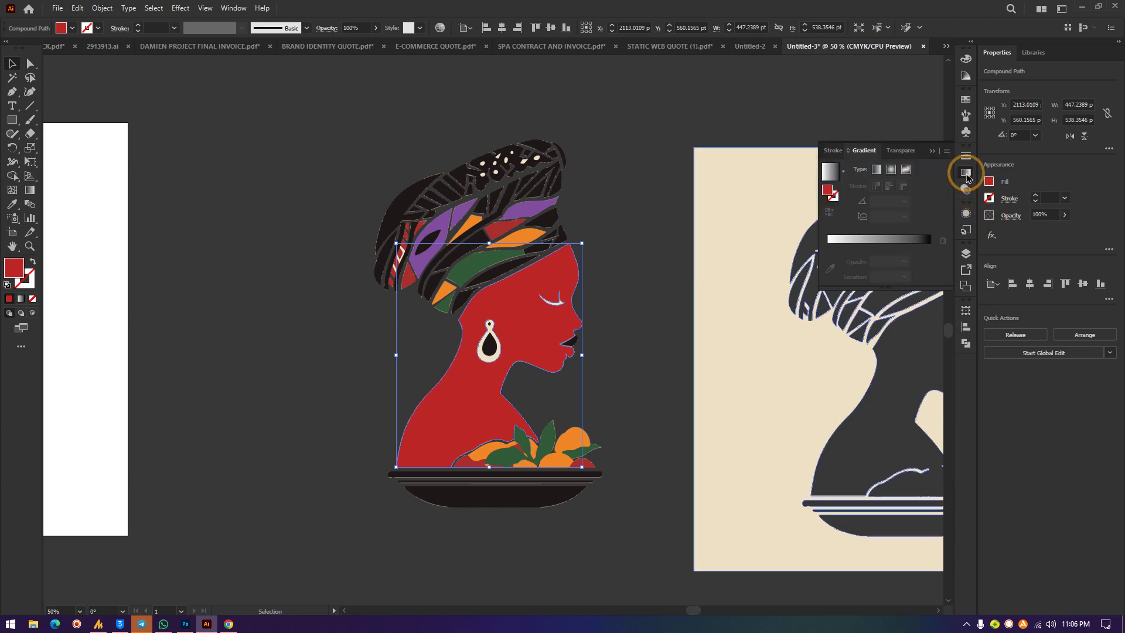
pyautogui.click(876, 171)
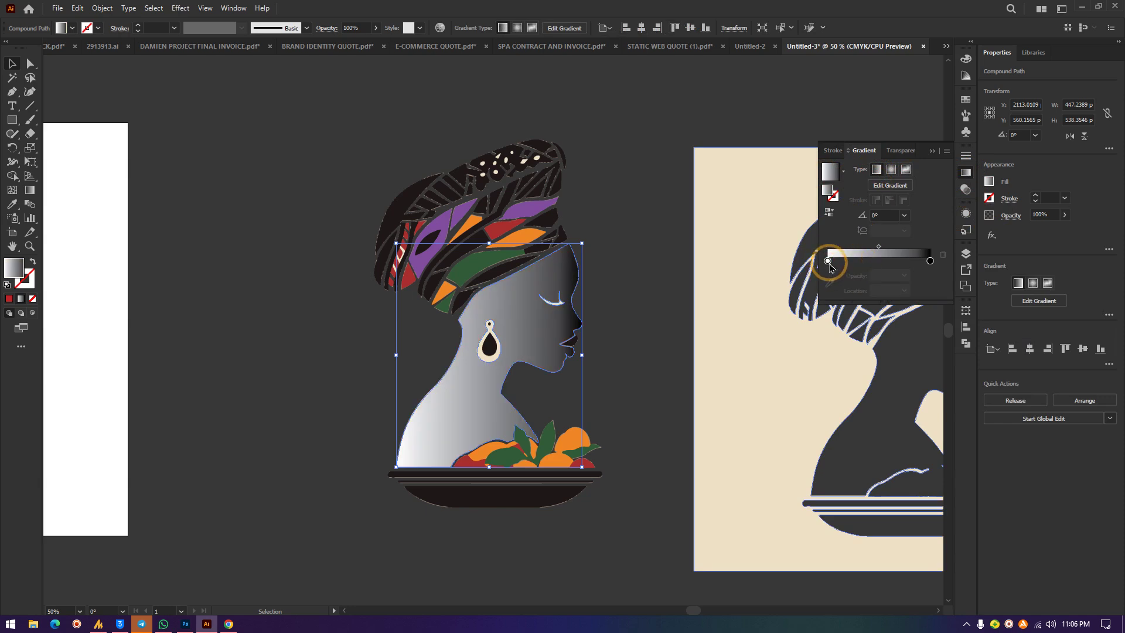
# Step: Color the body gradient's first stop purple and its last stop dark red, sampling both from headwrap pieces
pyautogui.doubleClick(828, 260)
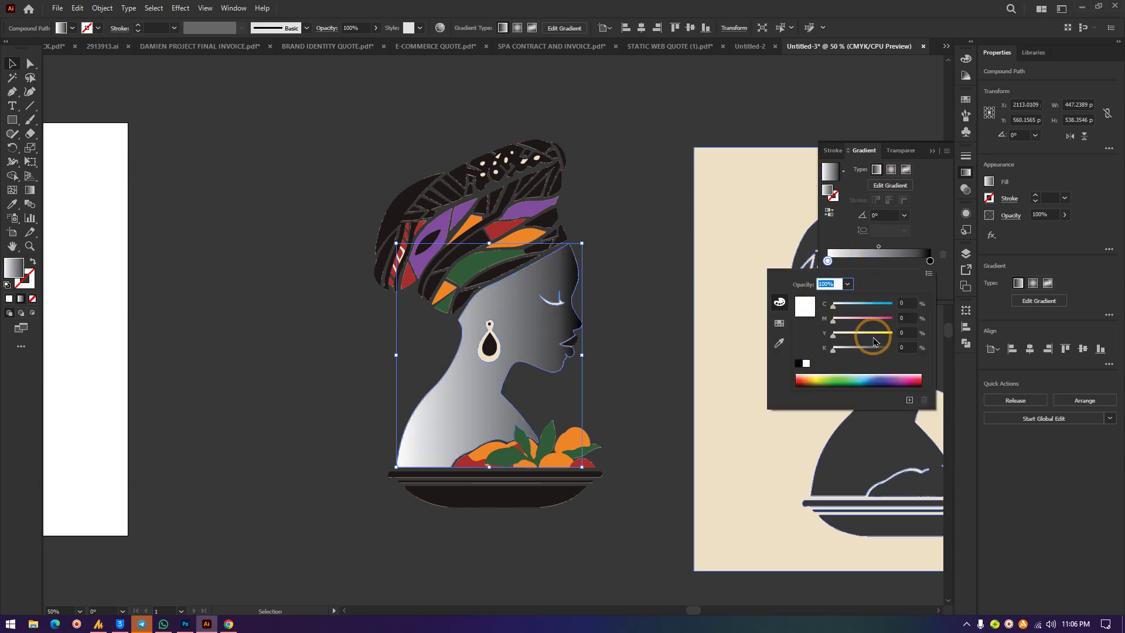
pyautogui.click(778, 343)
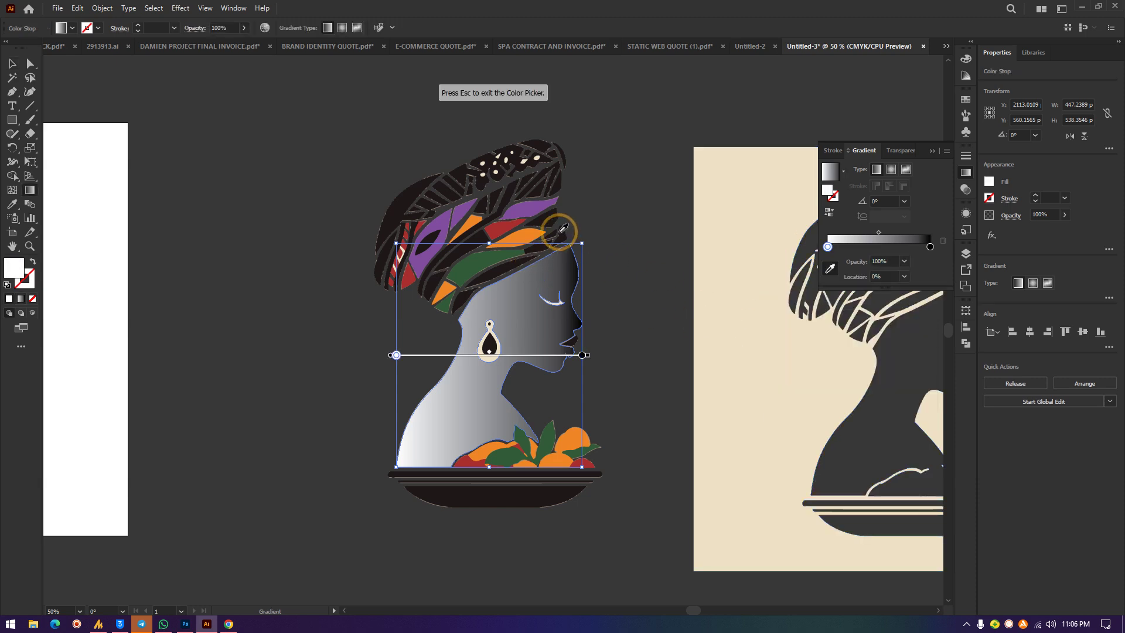
pyautogui.click(535, 202)
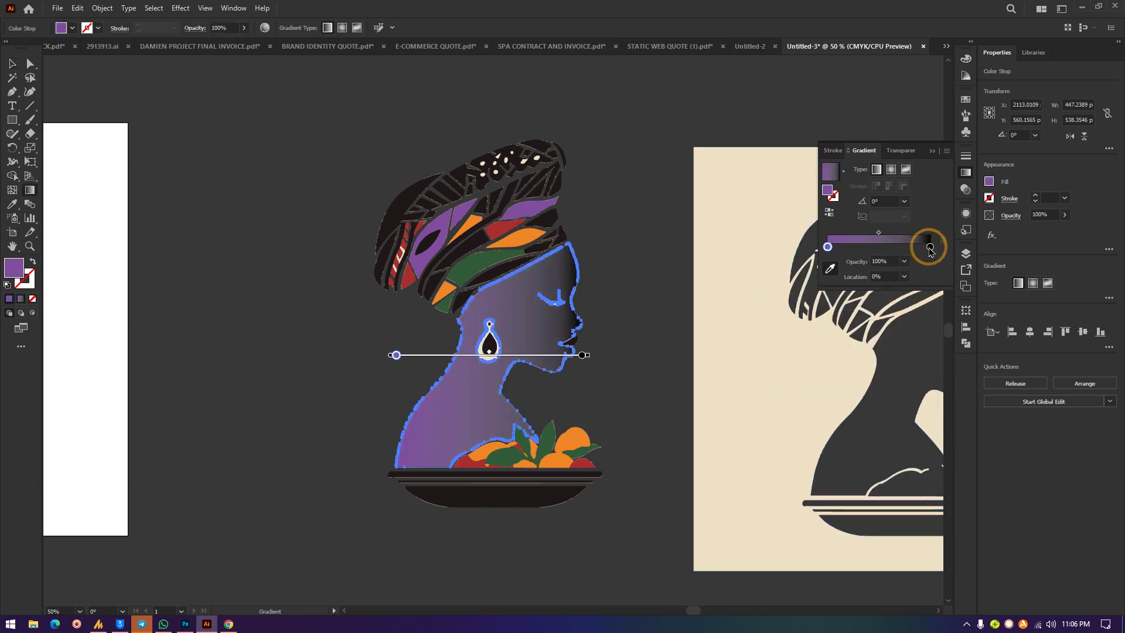
pyautogui.doubleClick(931, 247)
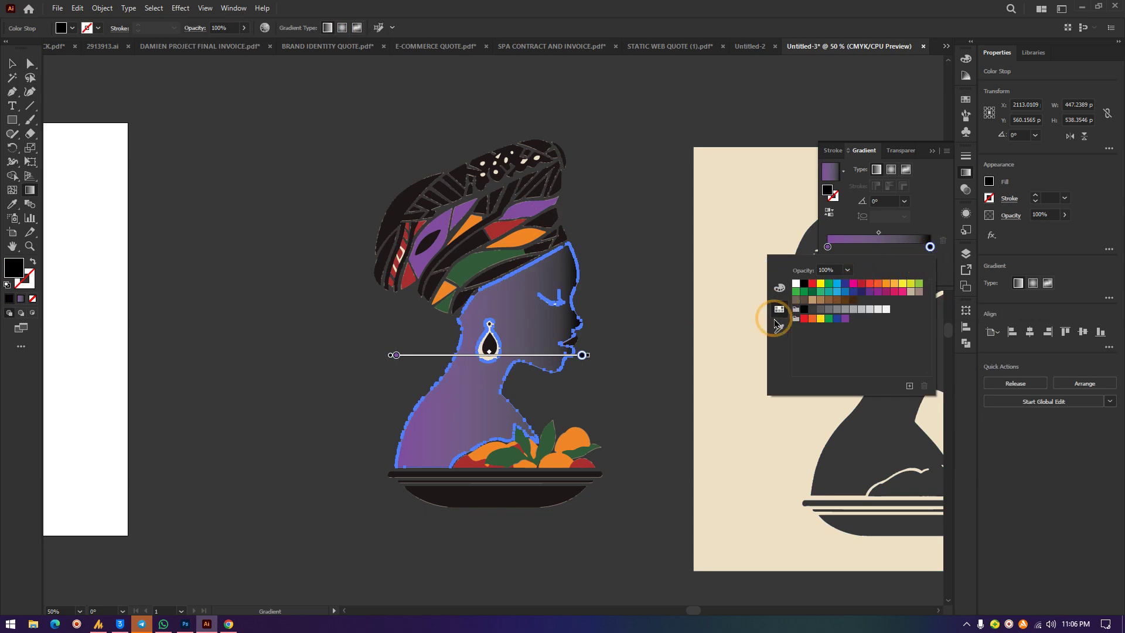
pyautogui.click(776, 318)
pyautogui.click(507, 224)
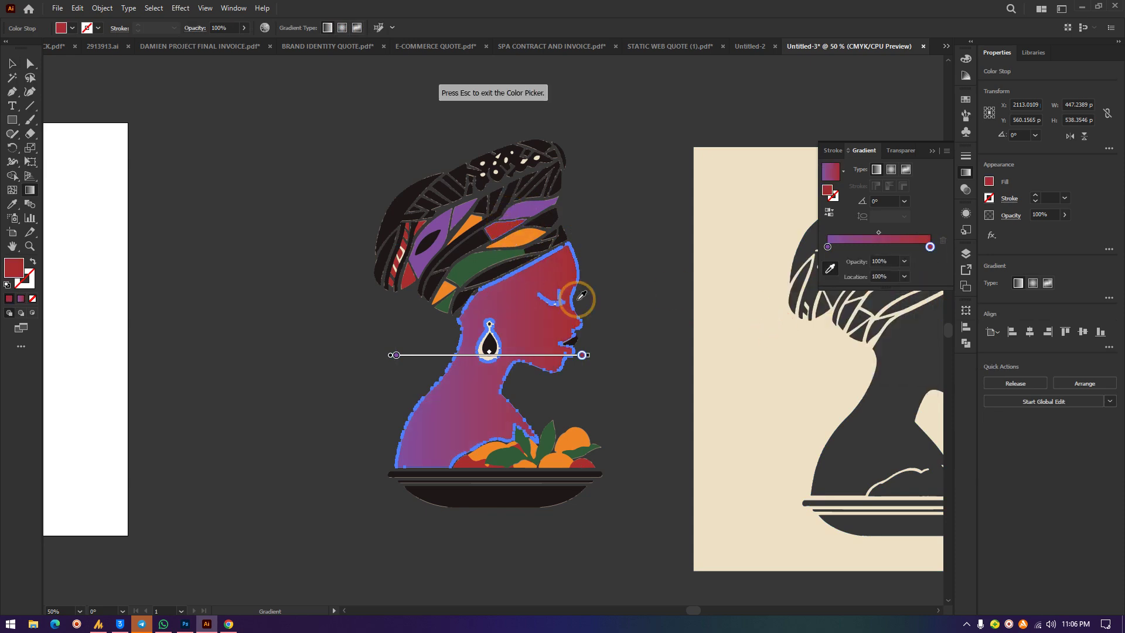
# Step: Set the body gradient's first stop to an orange swatch and its last stop to the red swatch C=15 M=100 Y=90 K=10
pyautogui.click(828, 248)
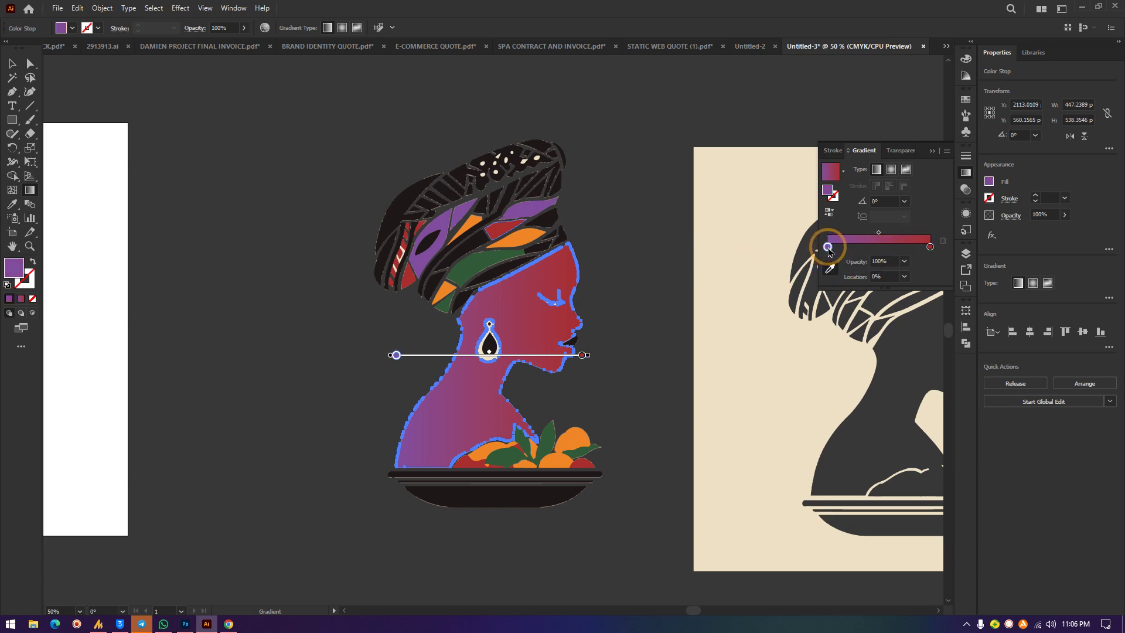
pyautogui.doubleClick(828, 248)
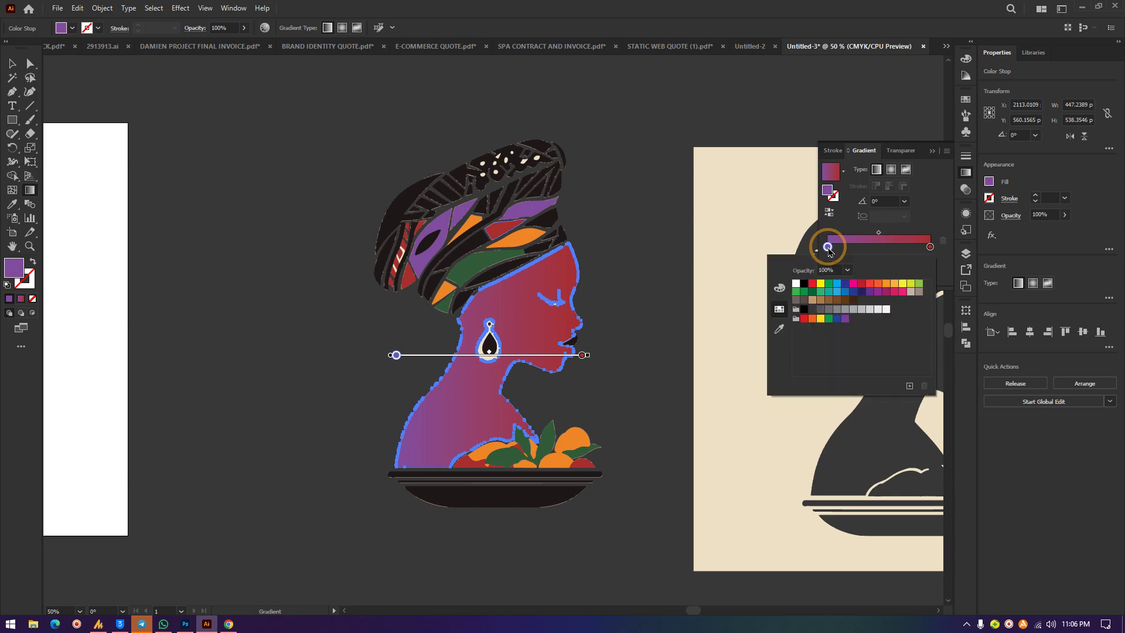
pyautogui.click(877, 284)
pyautogui.doubleClick(931, 247)
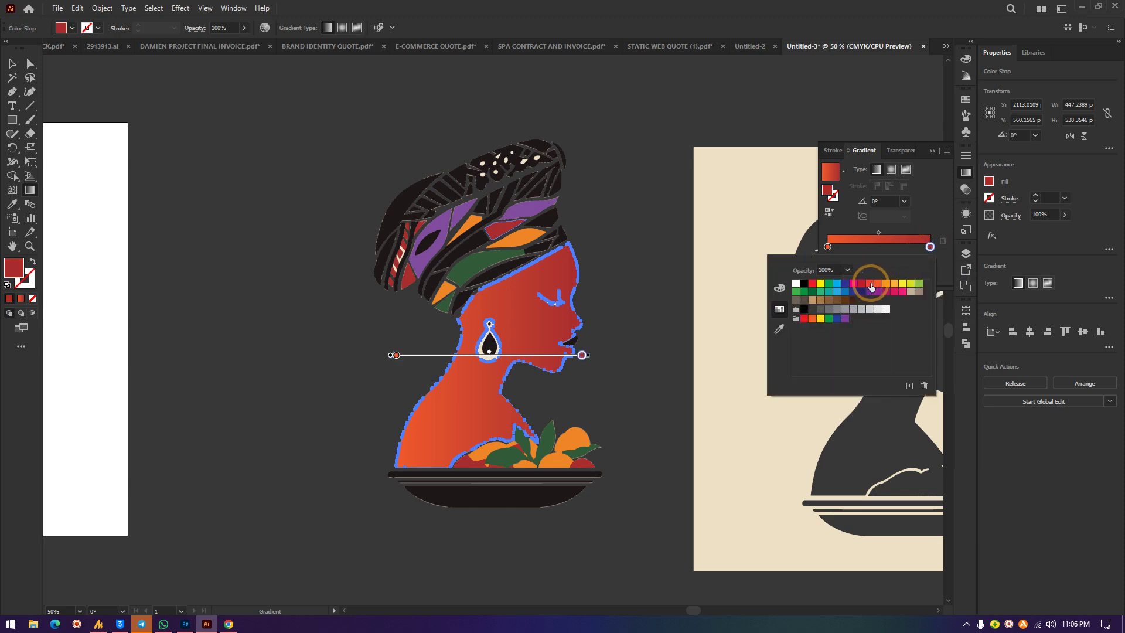
pyautogui.click(870, 285)
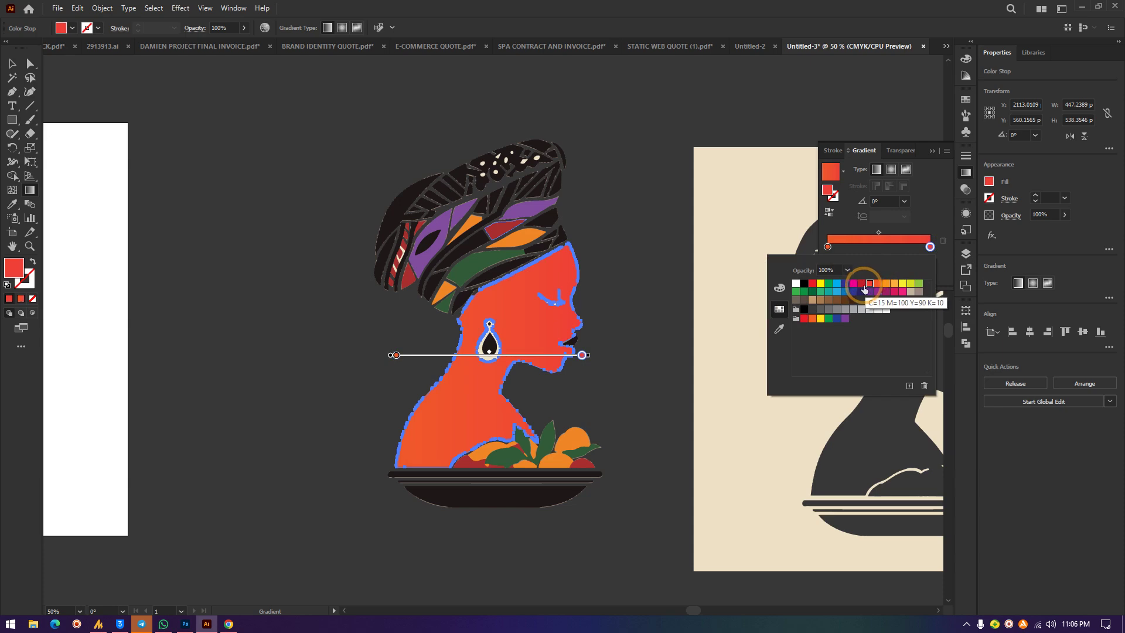
pyautogui.click(861, 284)
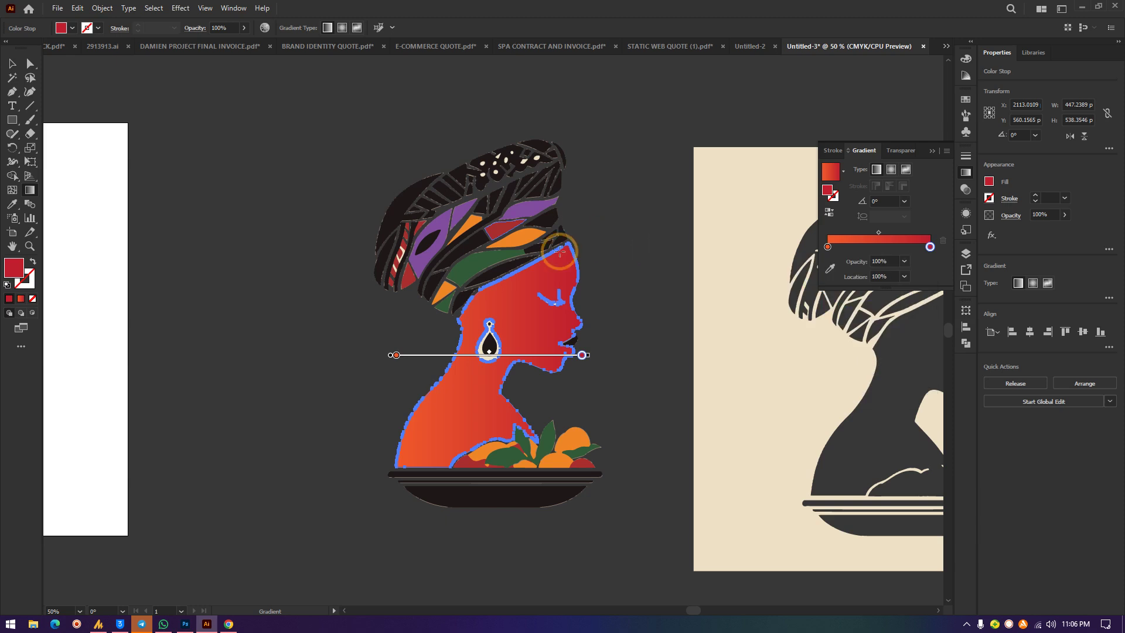
# Step: Redirect the body gradient diagonally from above the face to below the bowl, at about -120°, and deselect the shape
pyautogui.moveTo(569, 234); pyautogui.dragTo(403, 522)
pyautogui.moveTo(625, 127); pyautogui.dragTo(377, 552)
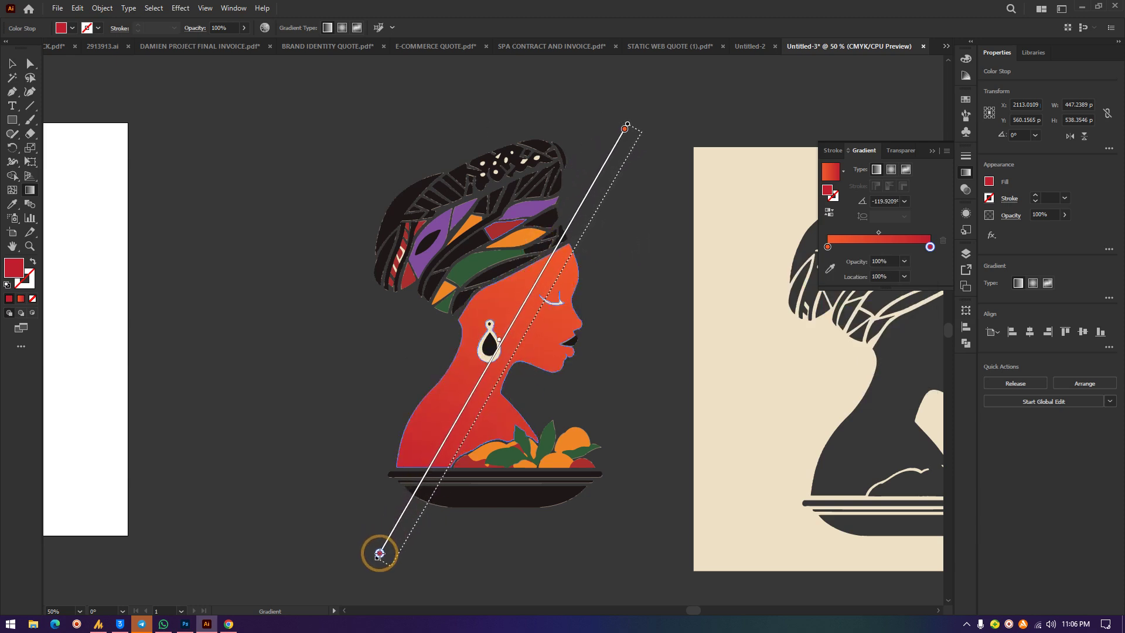
pyautogui.click(13, 119)
pyautogui.click(15, 64)
pyautogui.click(352, 127)
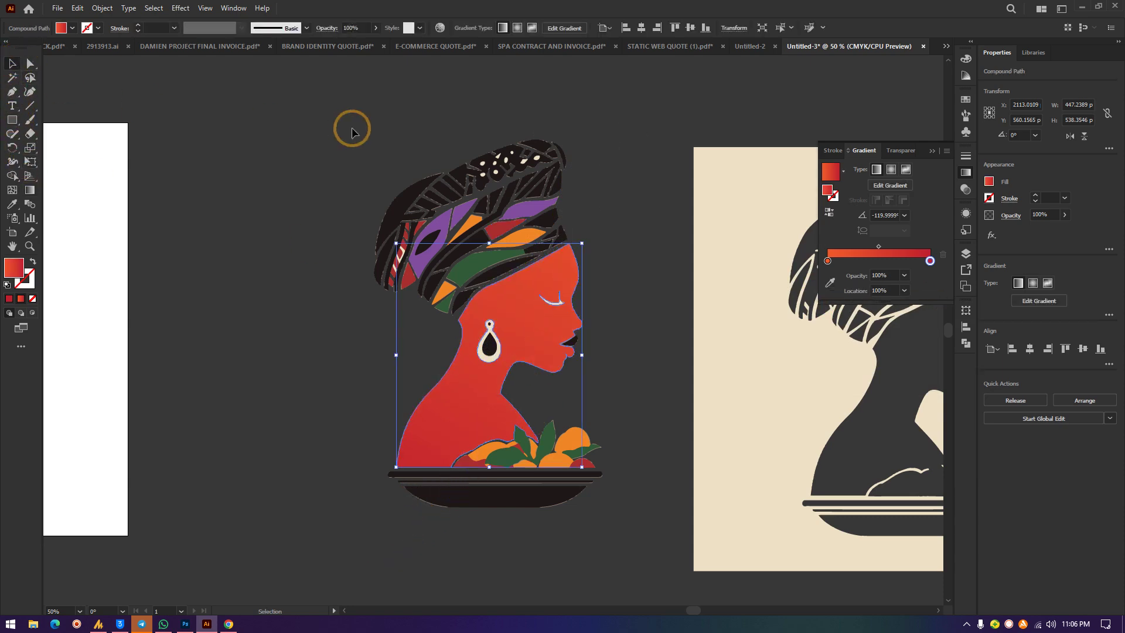
# Step: Fill the black inner drop of the earring with orange E58A07
pyautogui.click(508, 346)
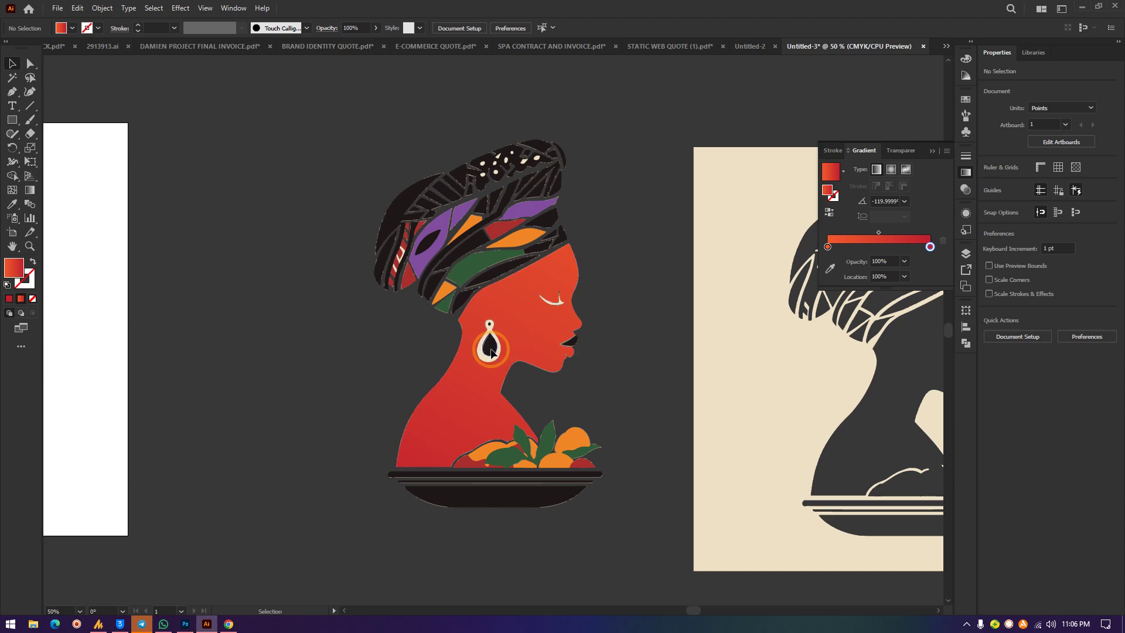
pyautogui.doubleClick(9, 269)
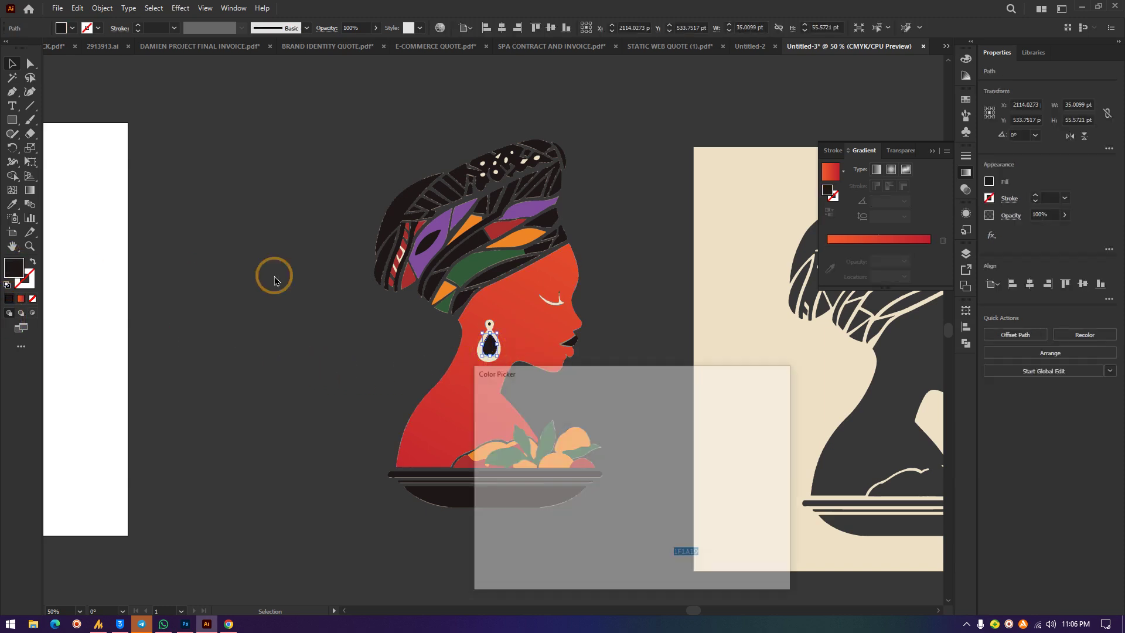
pyautogui.click(647, 547)
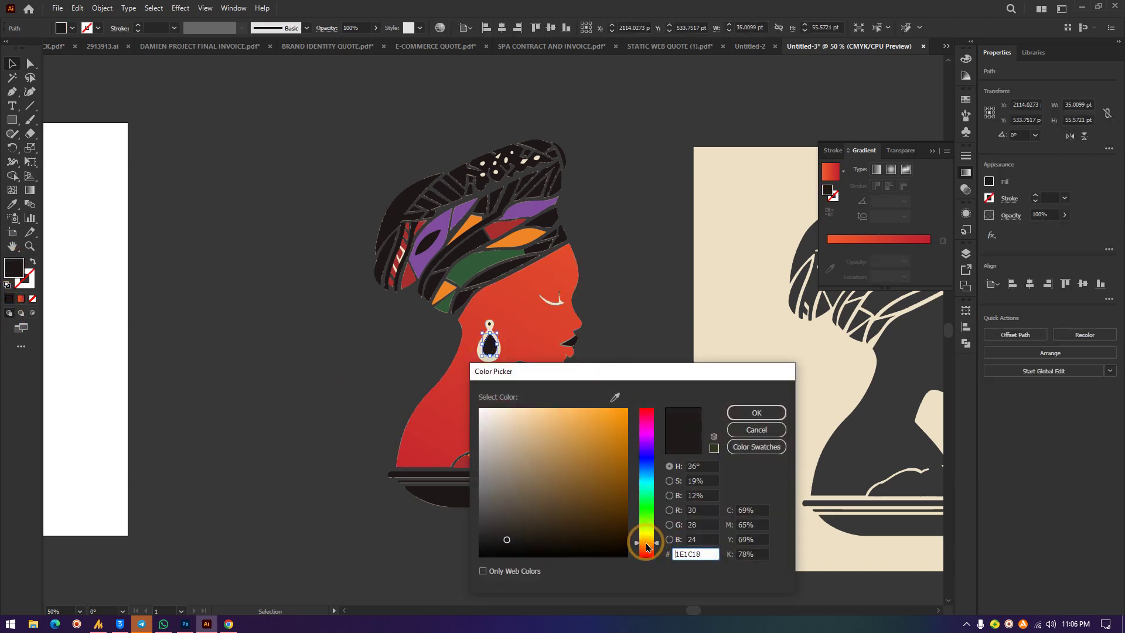
pyautogui.click(624, 449)
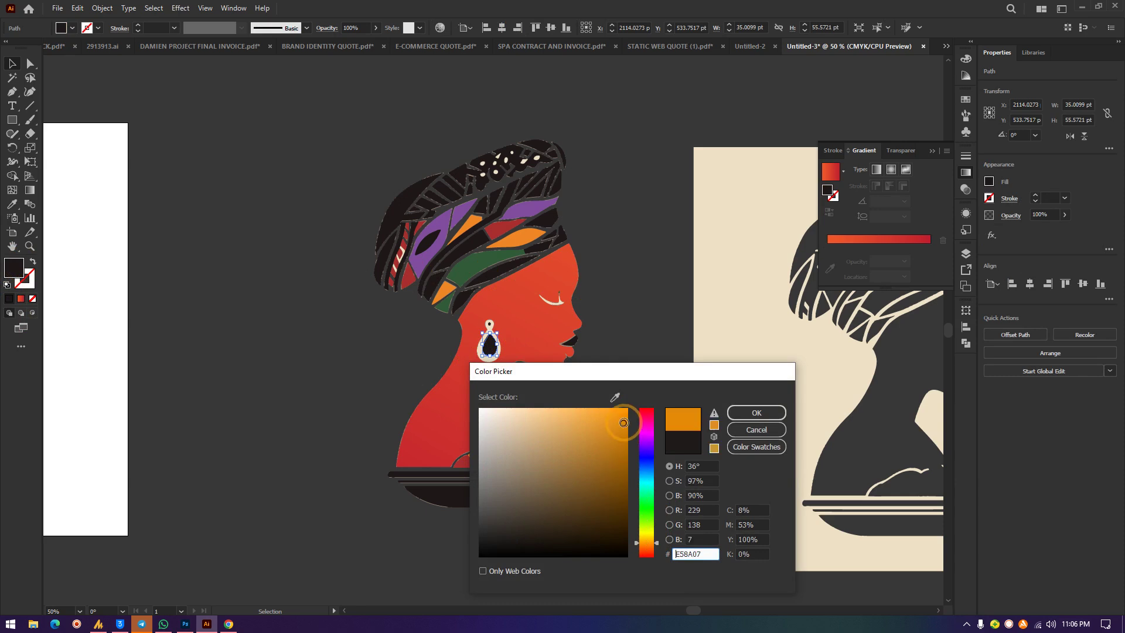
pyautogui.click(754, 413)
pyautogui.click(362, 361)
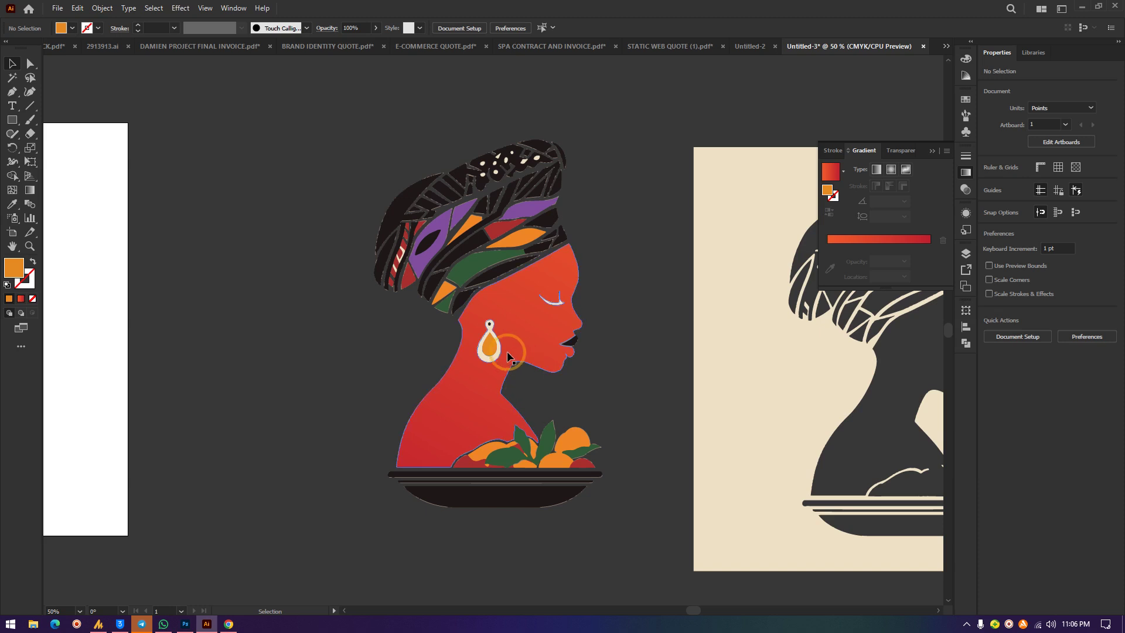
# Step: Apply a linear gradient to the earring's inner drop, with a light orange first stop and a yellow last stop
pyautogui.click(488, 348)
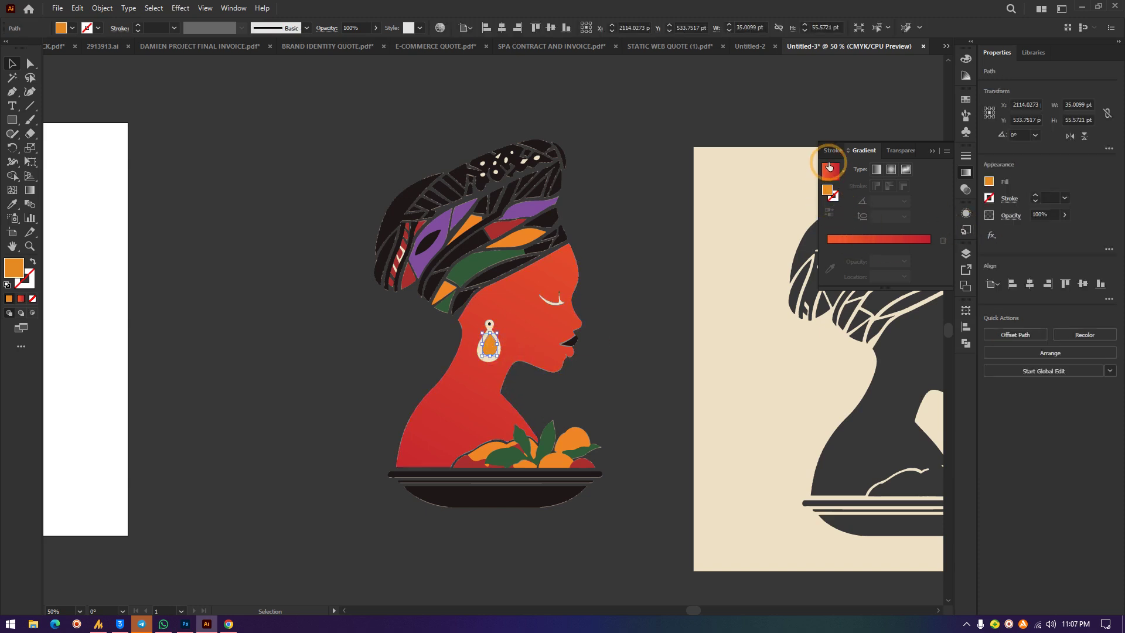
pyautogui.click(877, 169)
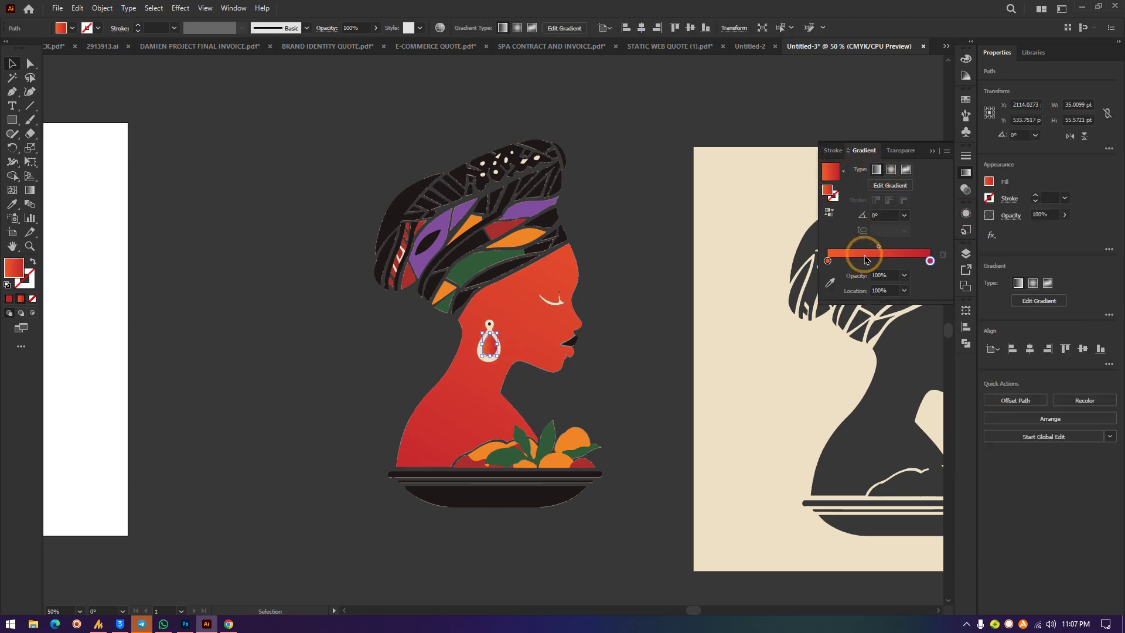
pyautogui.doubleClick(827, 261)
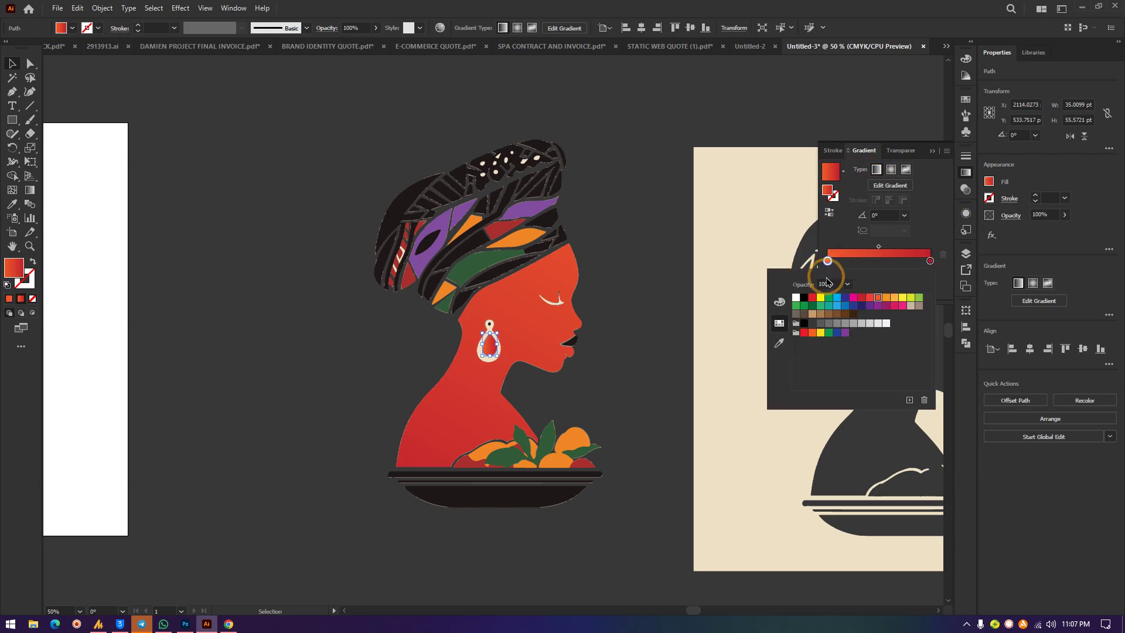
pyautogui.click(894, 298)
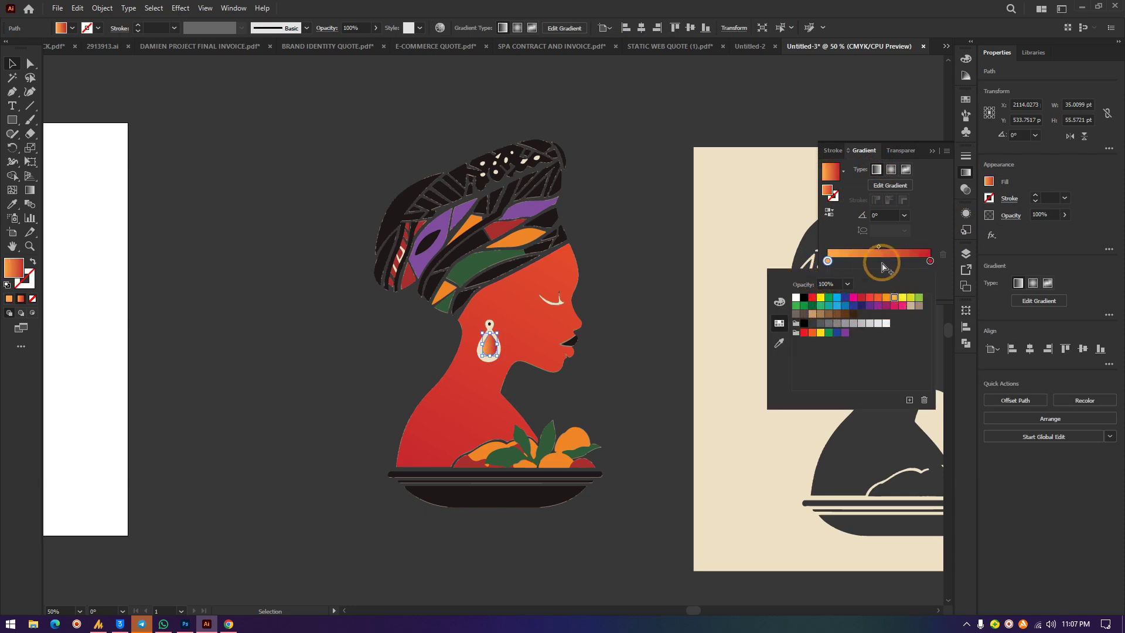
pyautogui.doubleClick(930, 261)
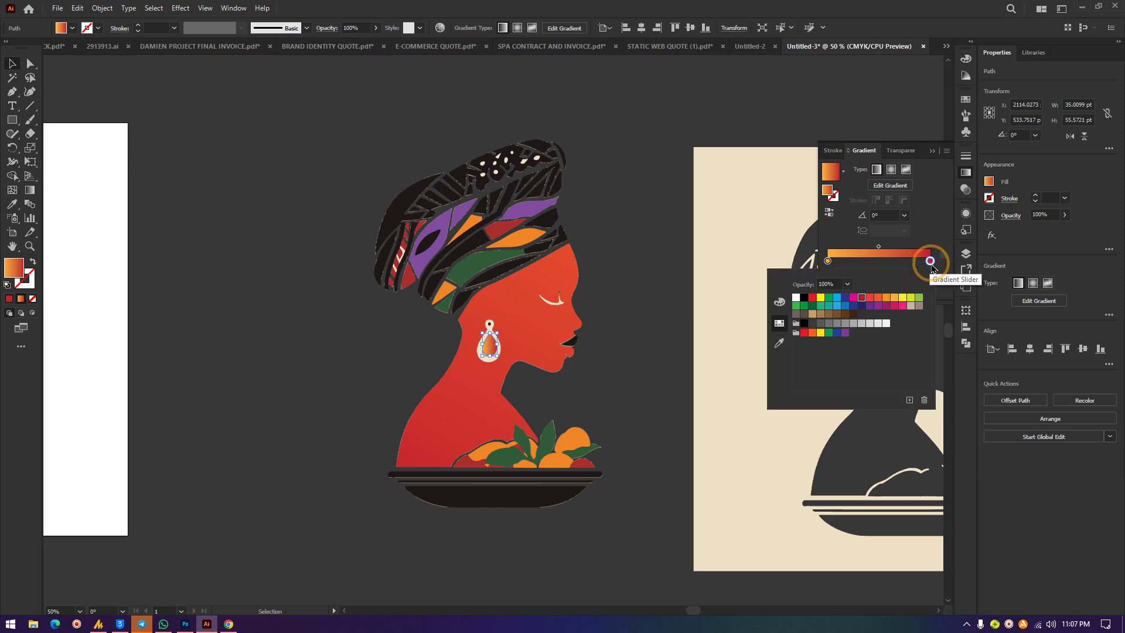
pyautogui.click(902, 298)
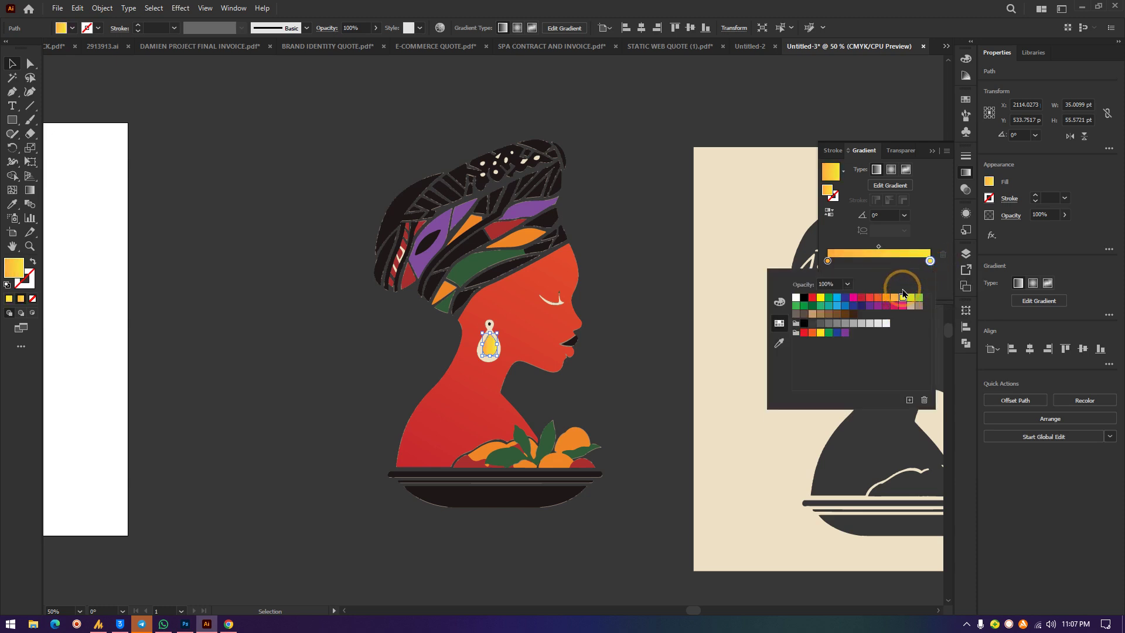
pyautogui.click(932, 152)
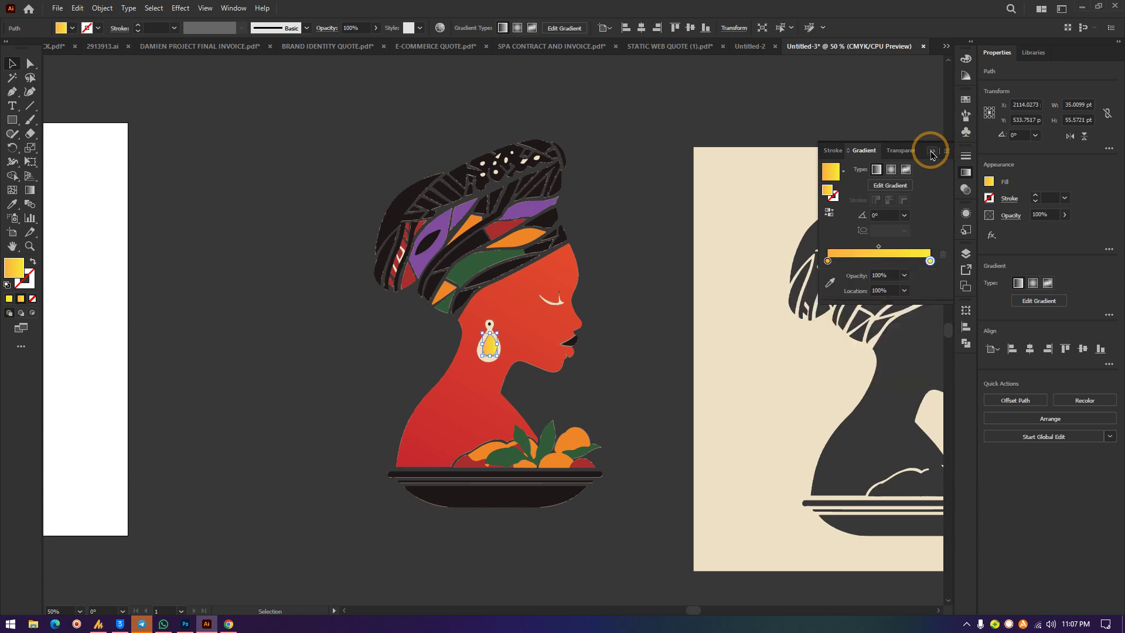
# Step: Redirect the drop's gradient from above its tip to below the earring, at about -100°, and deselect the shape
pyautogui.hotkey('ctrl', '=')
pyautogui.hotkey('ctrl', '=')
pyautogui.hotkey('ctrl', '=')
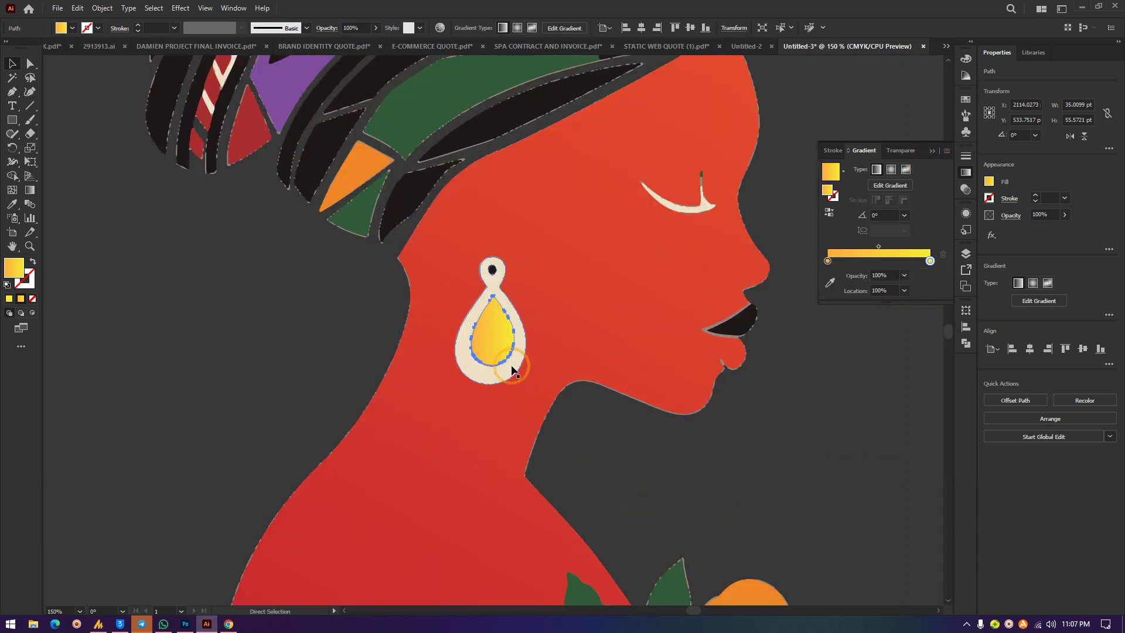
pyautogui.click(67, 276)
pyautogui.click(501, 334)
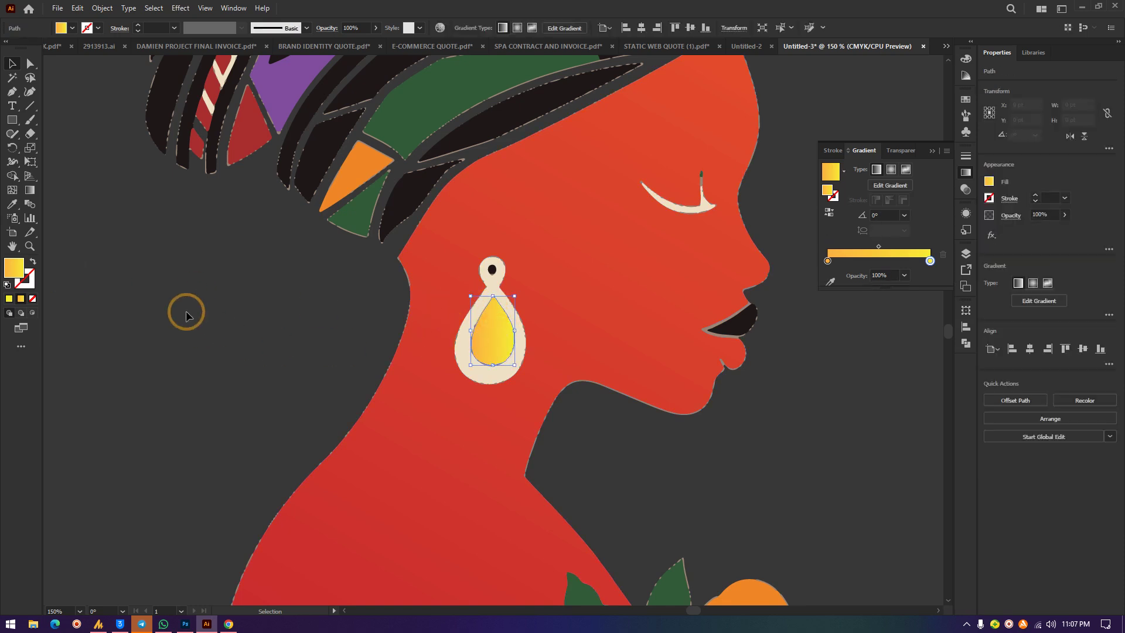
pyautogui.click(30, 191)
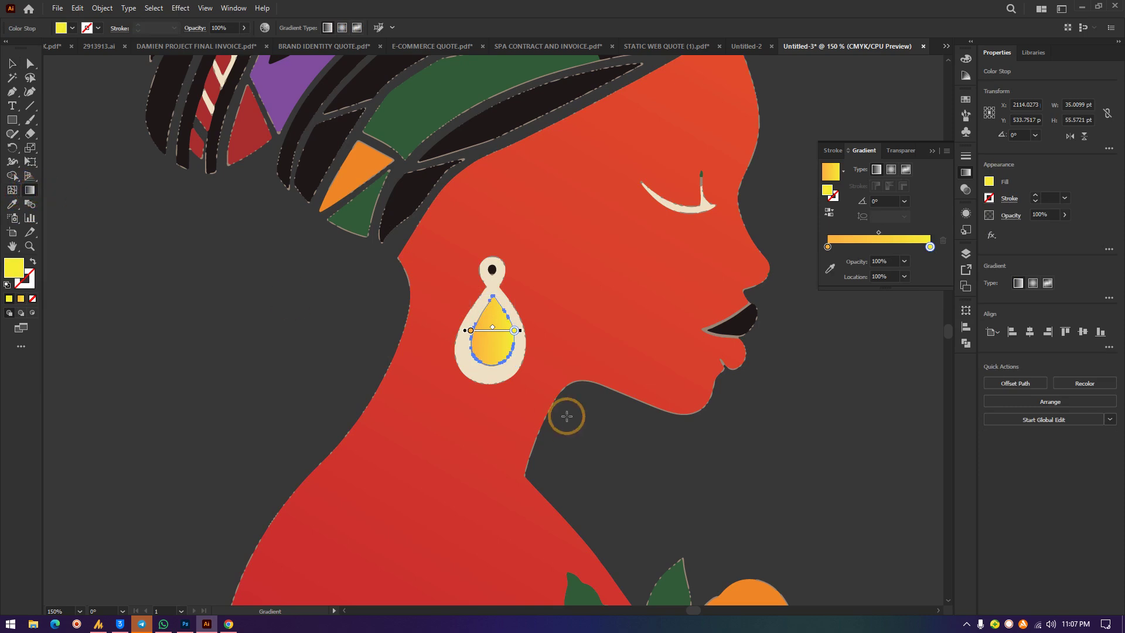
pyautogui.click(528, 307)
pyautogui.moveTo(524, 290); pyautogui.dragTo(469, 375)
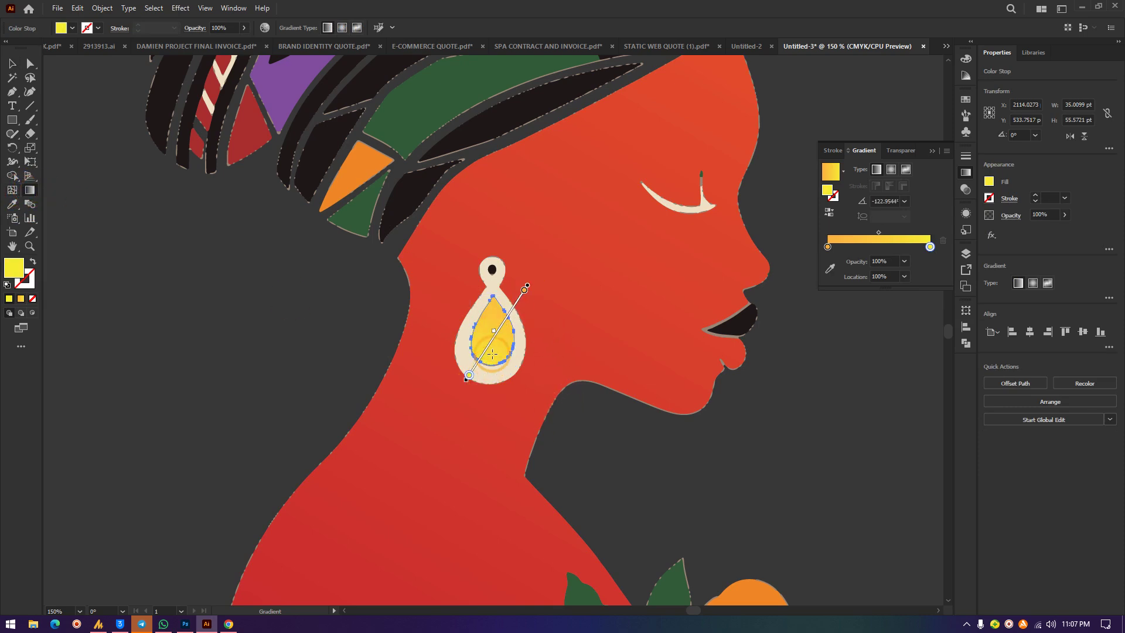
pyautogui.moveTo(505, 281); pyautogui.dragTo(486, 391)
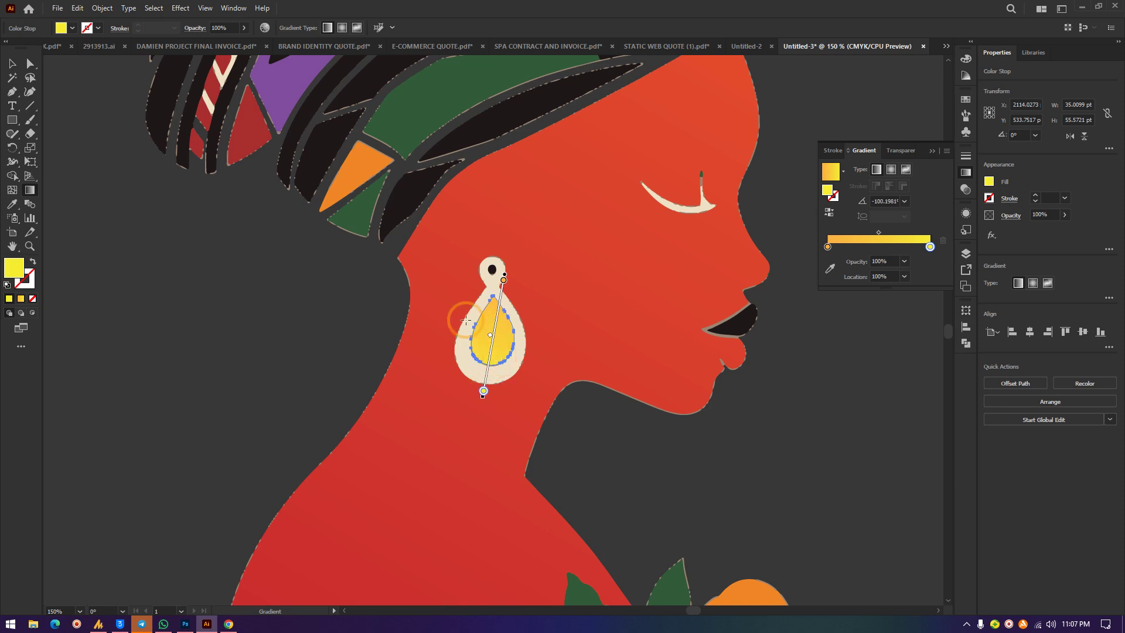
pyautogui.click(13, 63)
pyautogui.click(351, 358)
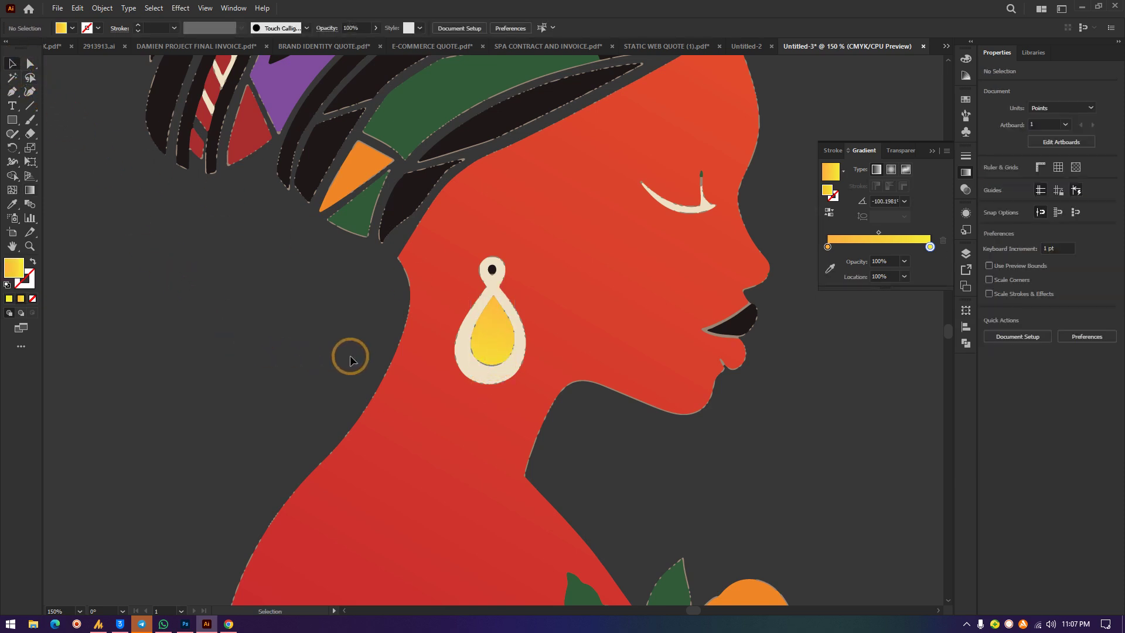
# Step: Use the Curvature tool to remove the gray sliver along the upper right edge of the earring's cream frame
pyautogui.scroll(-4, 351, 359)
pyautogui.scroll(4, 351, 359)
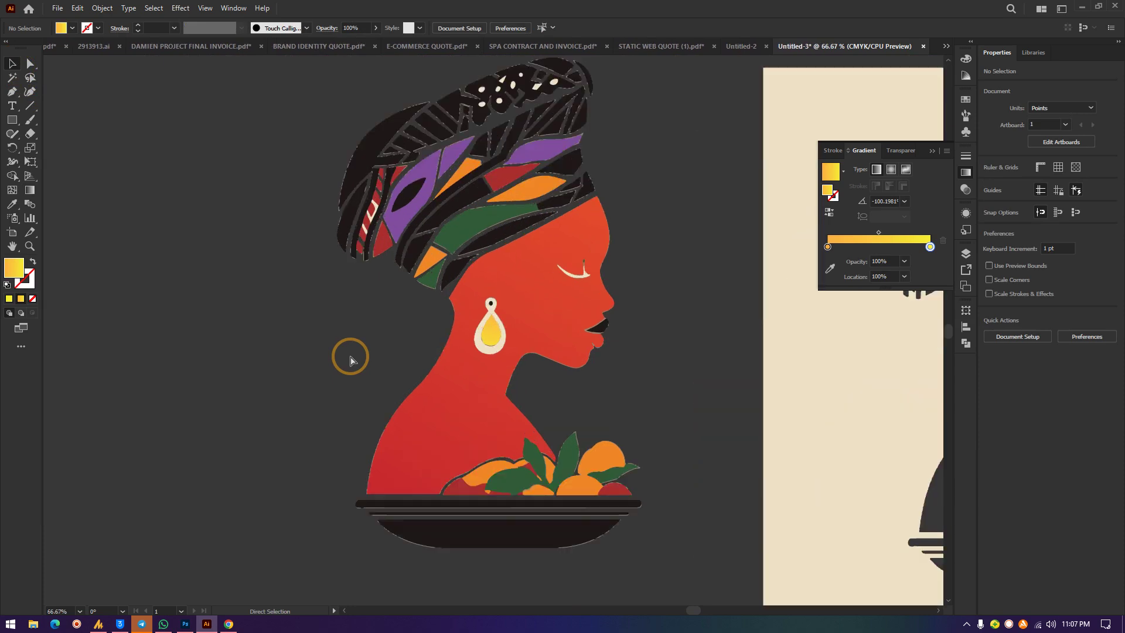
pyautogui.scroll(4, 351, 359)
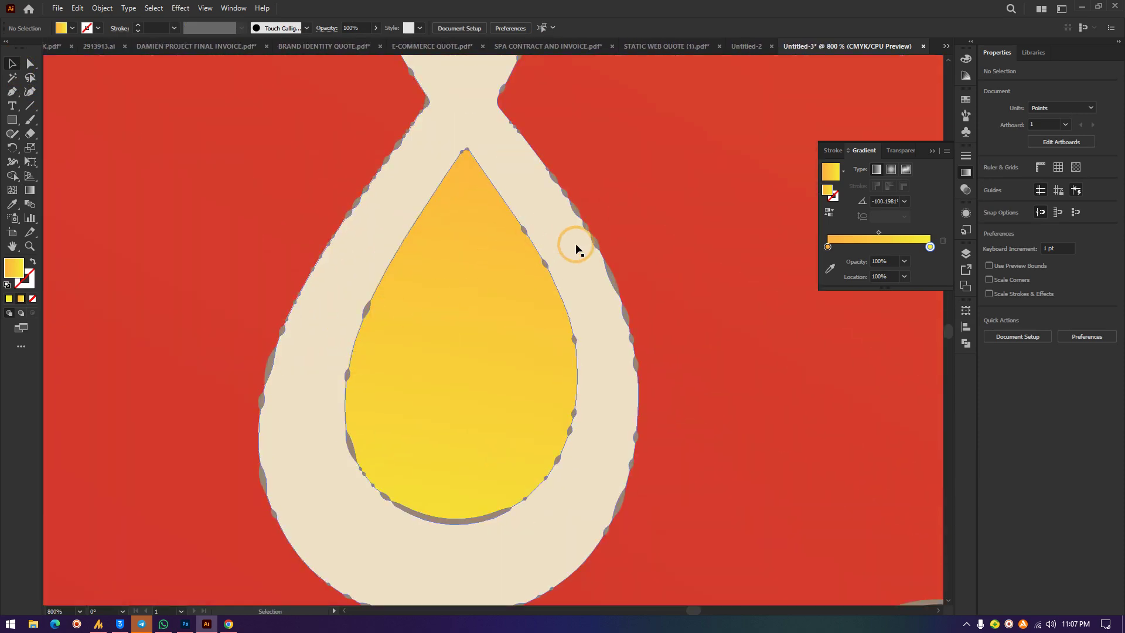
pyautogui.click(613, 287)
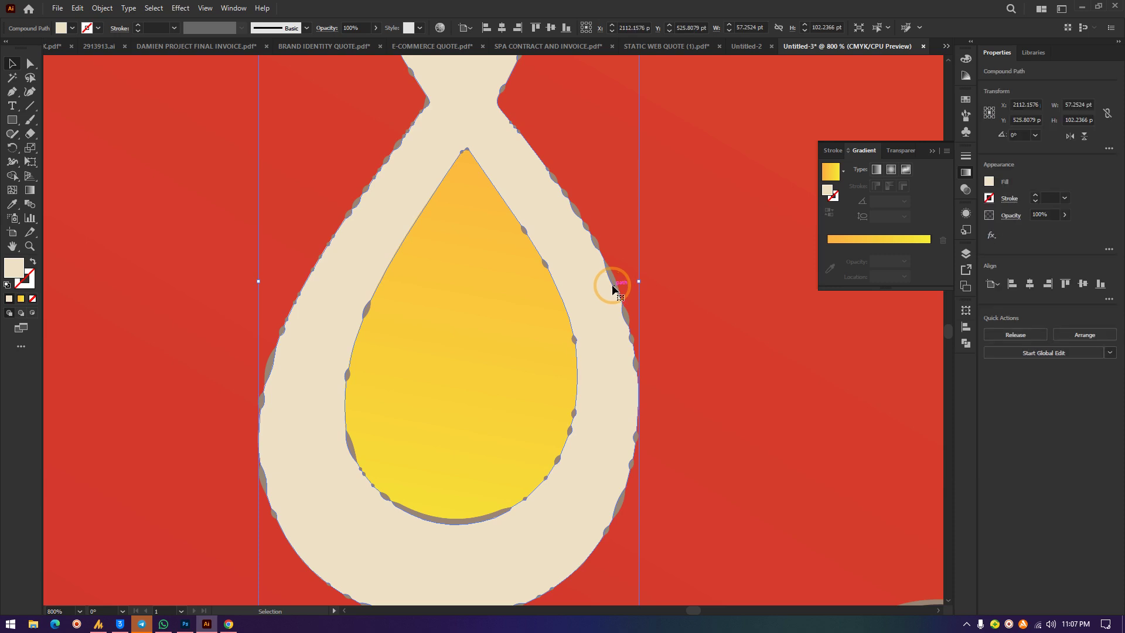
pyautogui.click(623, 315)
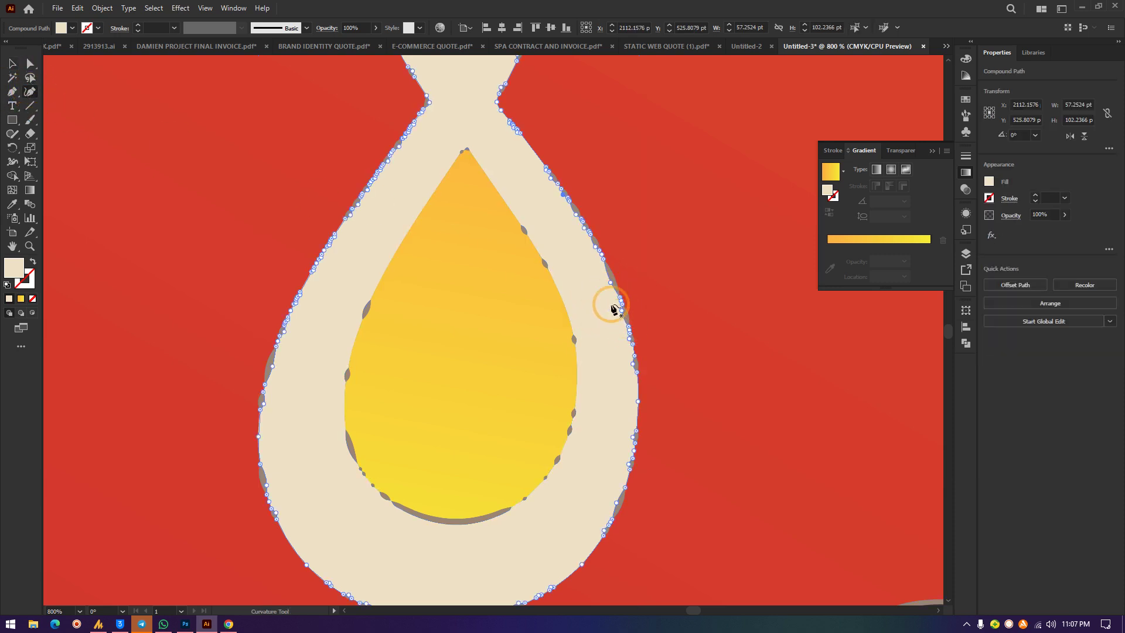
pyautogui.click(571, 213)
pyautogui.click(567, 199)
pyautogui.click(565, 196)
pyautogui.click(570, 215)
pyautogui.moveTo(572, 216); pyautogui.dragTo(568, 201)
pyautogui.press('Escape')
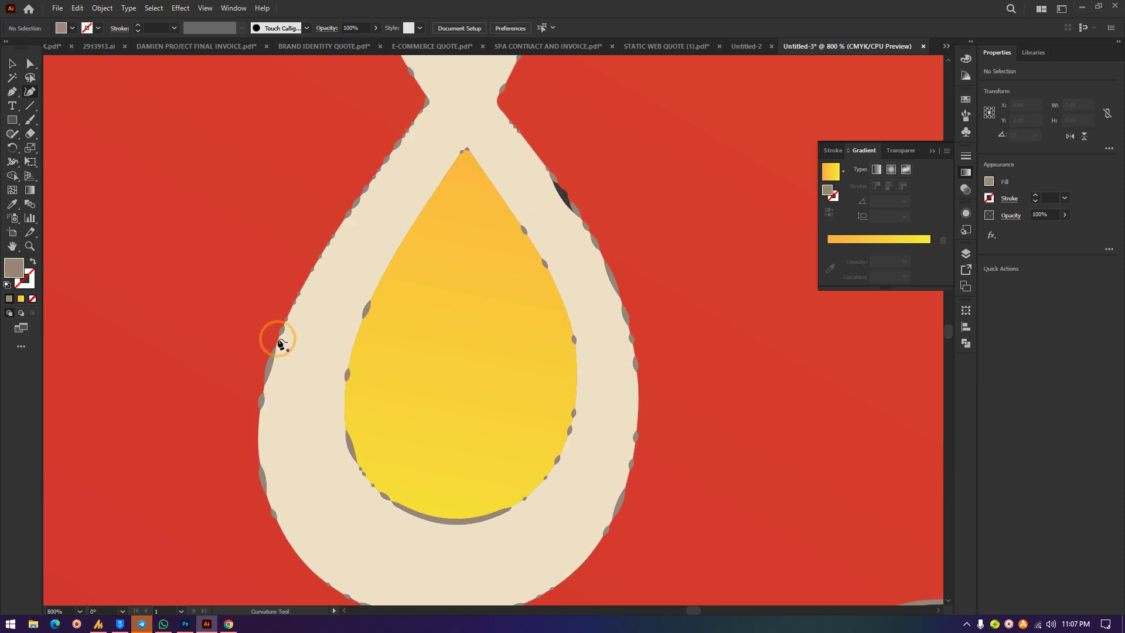
# Step: Try stretching the gray sliver on the earring frame's left edge outward, undo the stretch, and delete the sliver
pyautogui.click(273, 357)
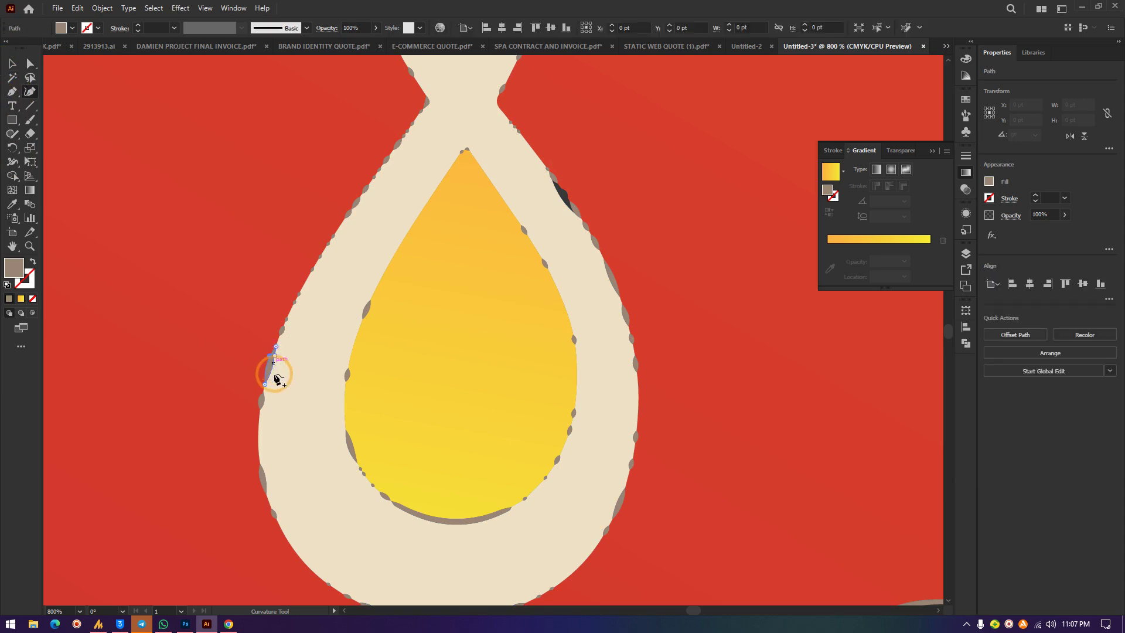
pyautogui.moveTo(273, 359); pyautogui.dragTo(226, 367)
pyautogui.click(273, 367)
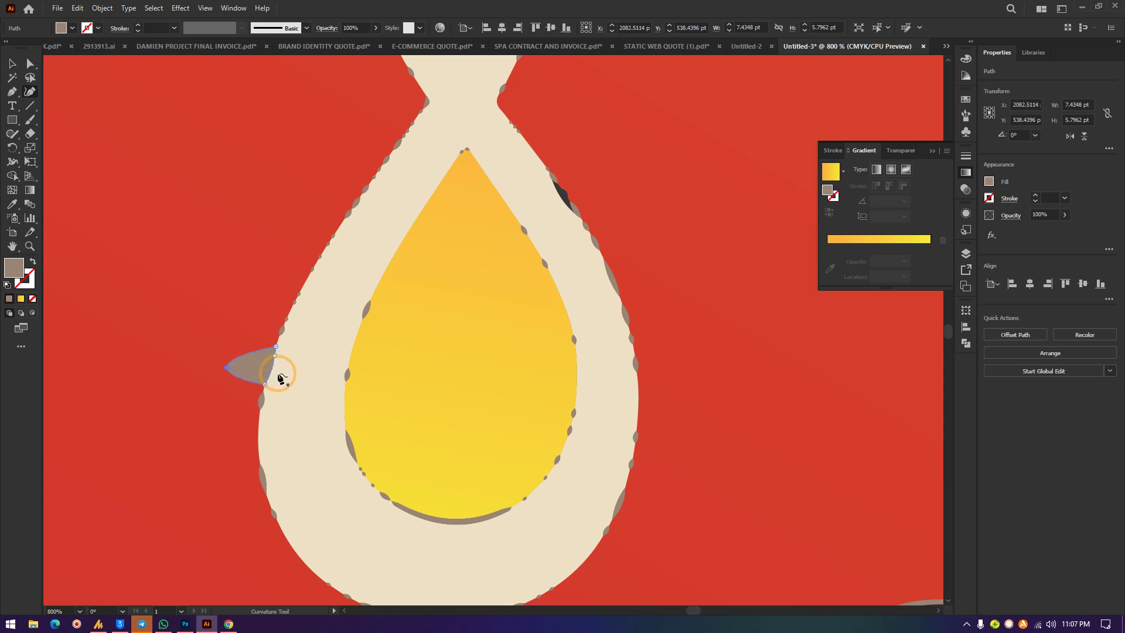
pyautogui.hotkey('ctrl', 'z')
pyautogui.press('\\')
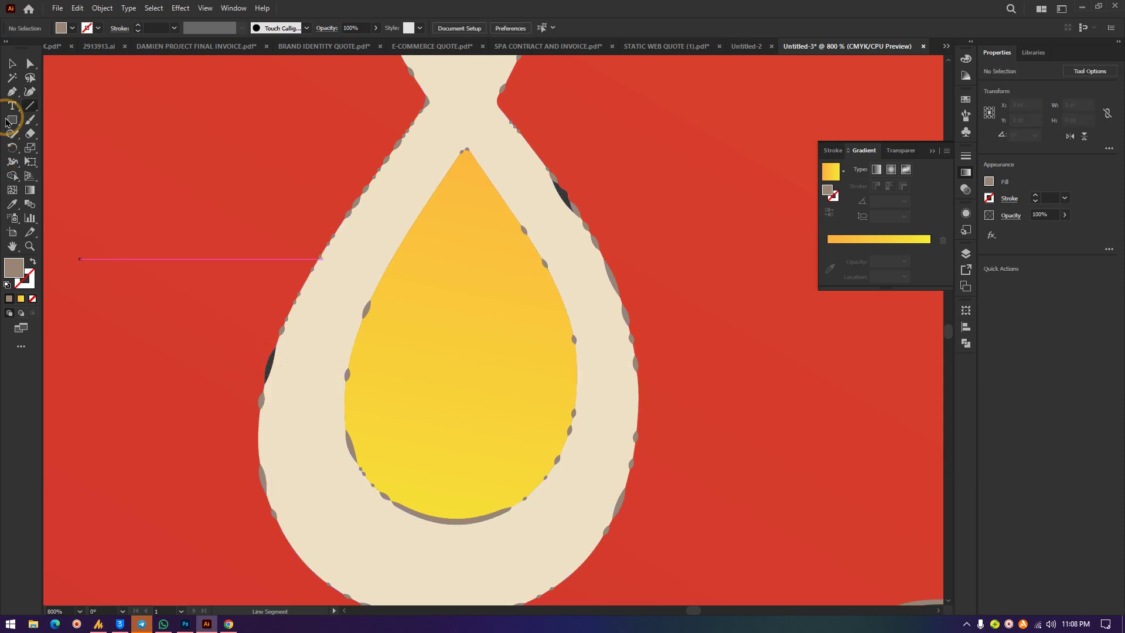
pyautogui.click(22, 92)
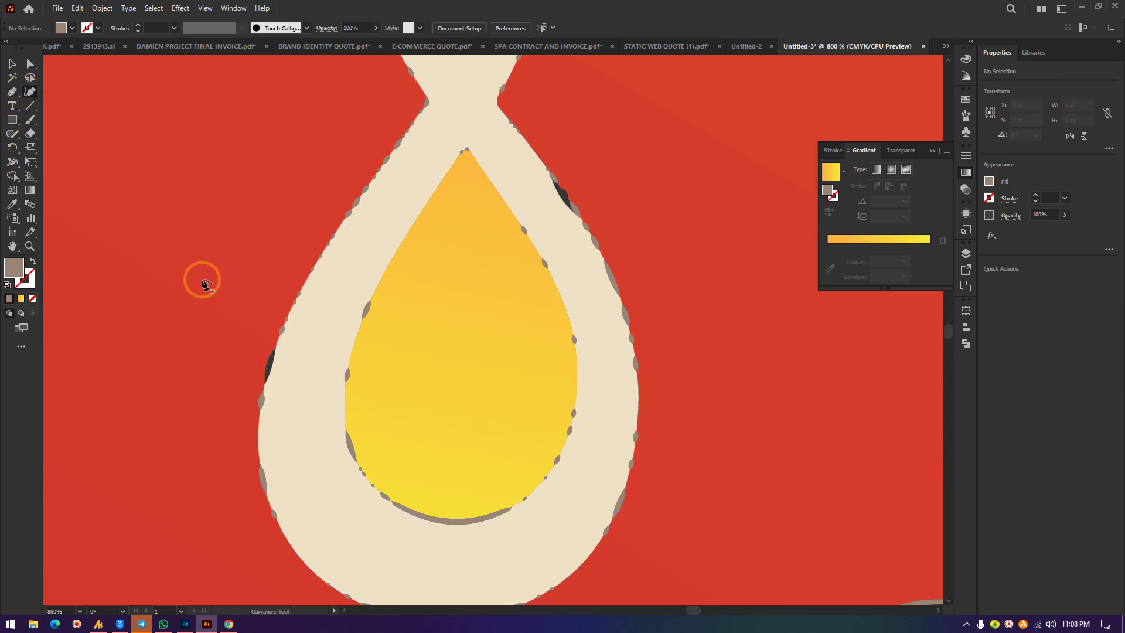
# Step: Bend the left edge of the cream earring frame outward with the Curvature tool to cover the dark gap
pyautogui.click(273, 369)
pyautogui.click(265, 365)
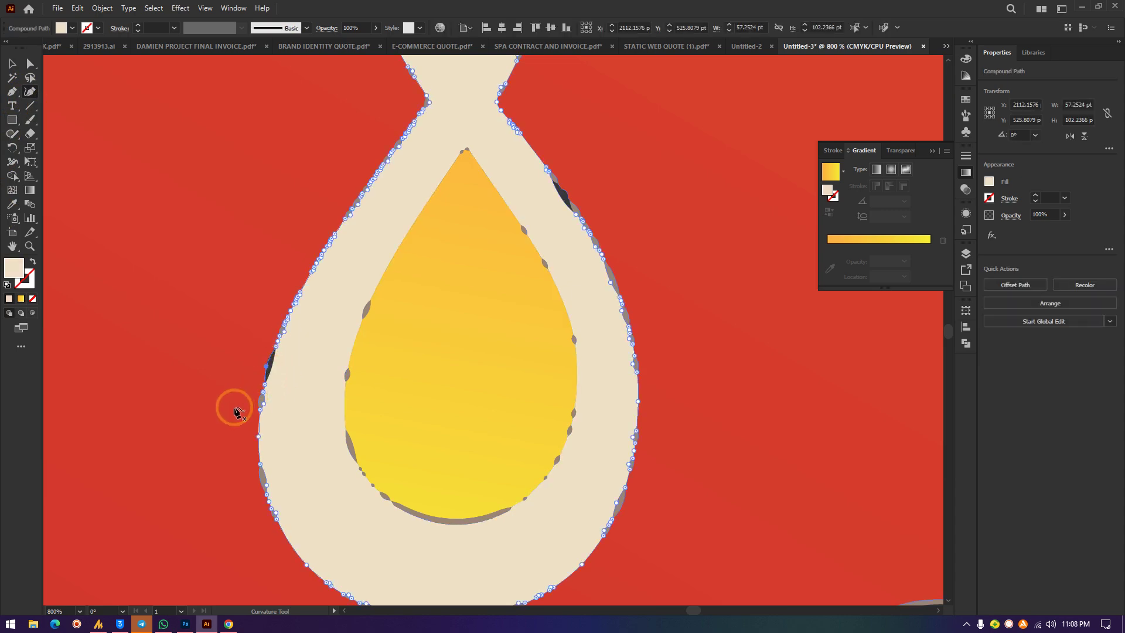
pyautogui.click(12, 63)
pyautogui.click(244, 143)
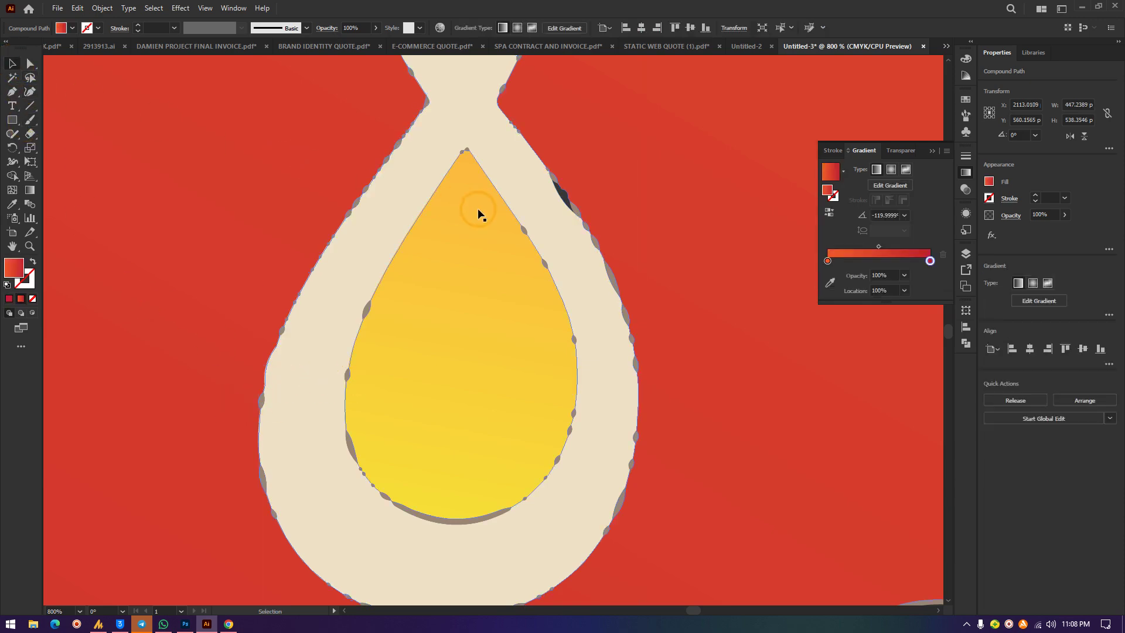
# Step: Pull a curvature point on the body's contour at the back of the neck outward to form a pointed bulge
pyautogui.hotkey('ctrl', '-')
pyautogui.hotkey('ctrl', '-')
pyautogui.hotkey('ctrl', '-')
pyautogui.hotkey('ctrl', '-')
pyautogui.hotkey('ctrl', '-')
pyautogui.hotkey('ctrl', '-')
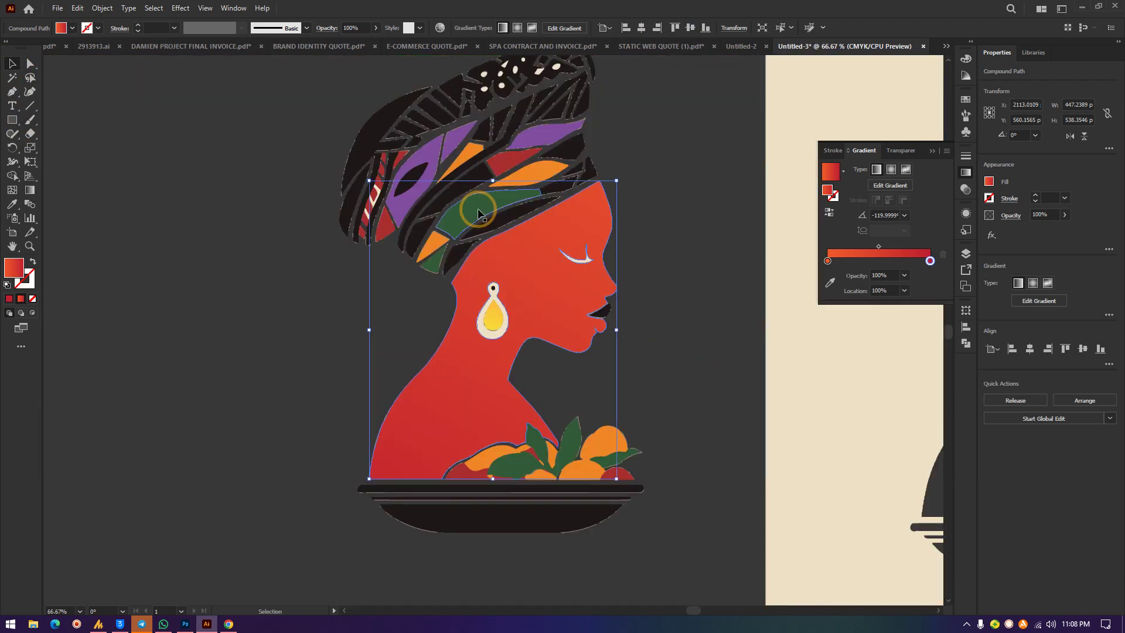
pyautogui.click(455, 371)
pyautogui.click(30, 91)
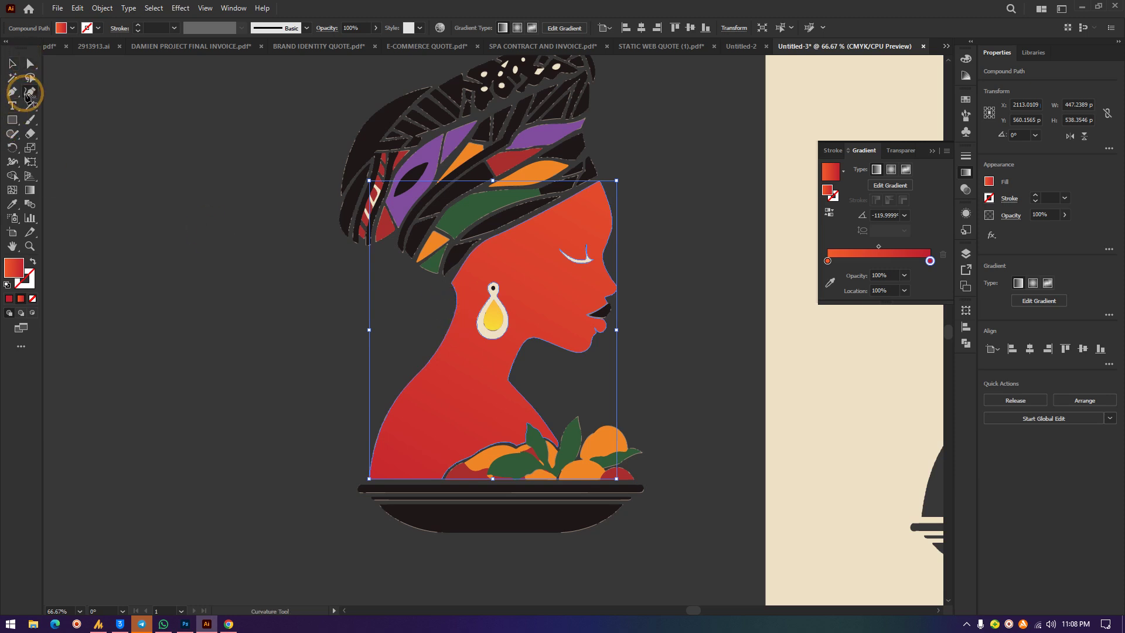
pyautogui.click(450, 331)
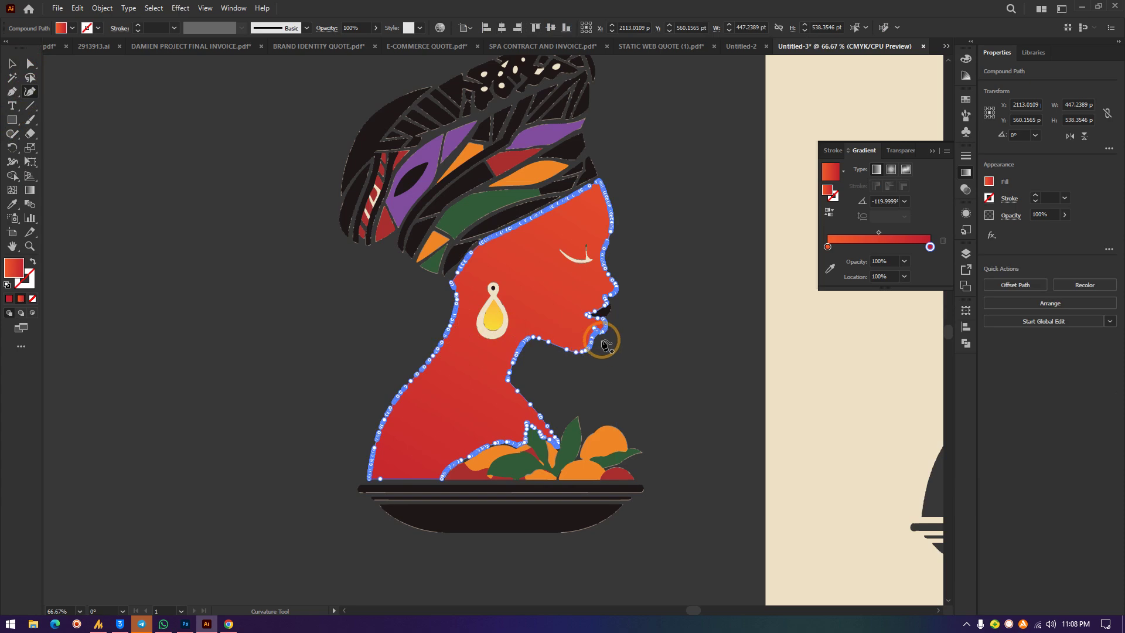
pyautogui.hotkey('ctrl', '=')
pyautogui.hotkey('ctrl', '=')
pyautogui.hotkey('ctrl', '=')
pyautogui.hotkey('ctrl', '=')
pyautogui.hscroll(-2, 335, 308)
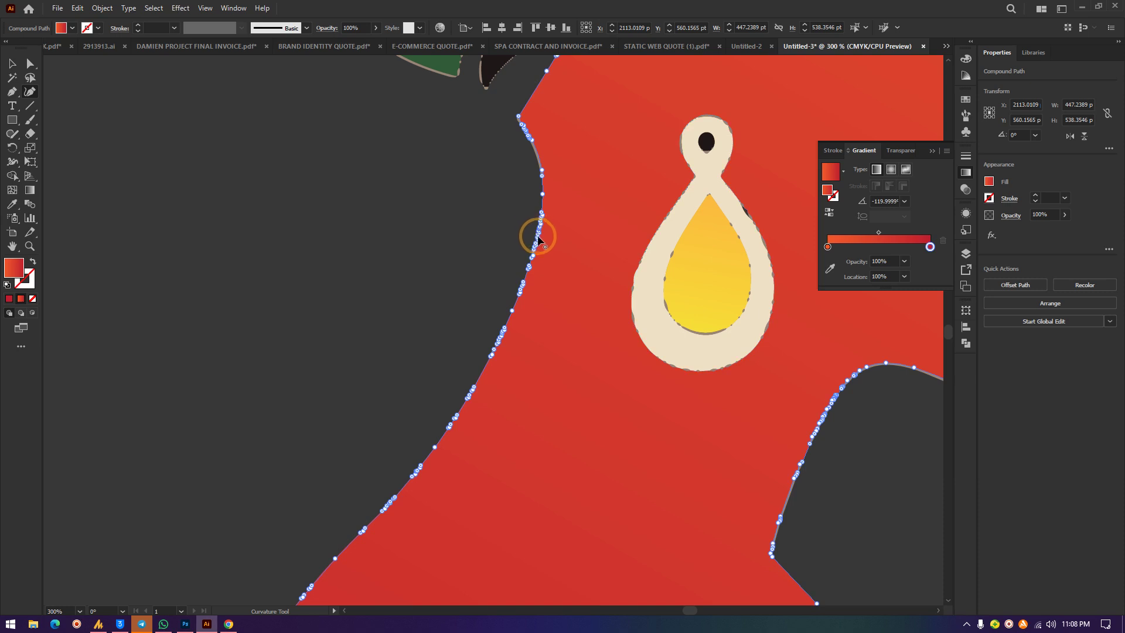
pyautogui.moveTo(510, 313); pyautogui.dragTo(412, 267)
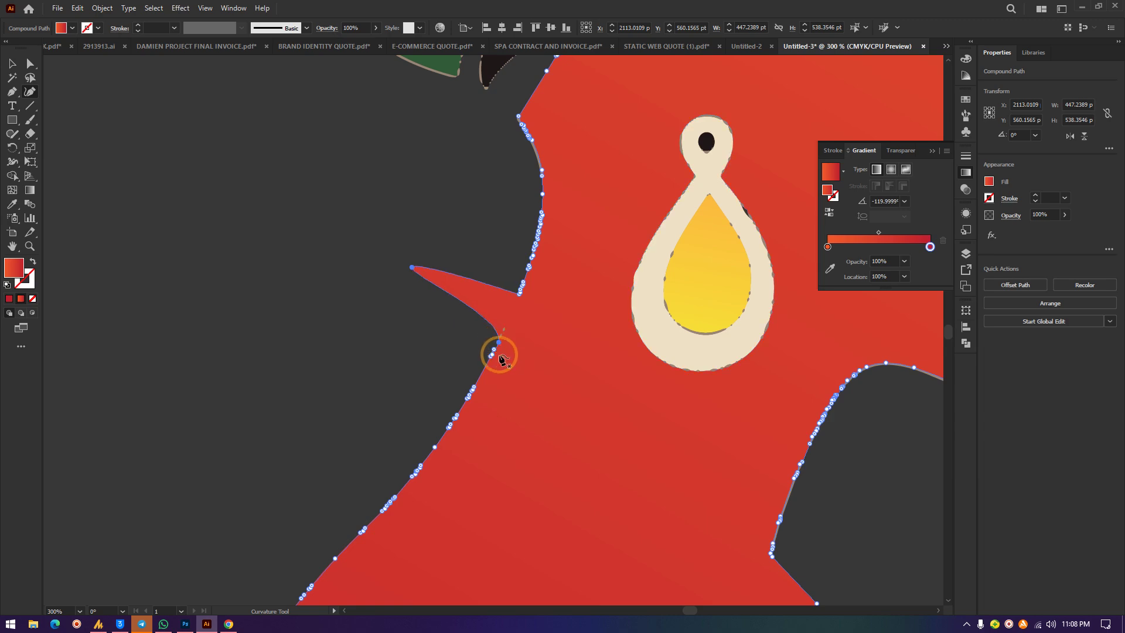
# Step: Delete the curvature points just below the neck bulge to widen and round it
pyautogui.click(491, 353)
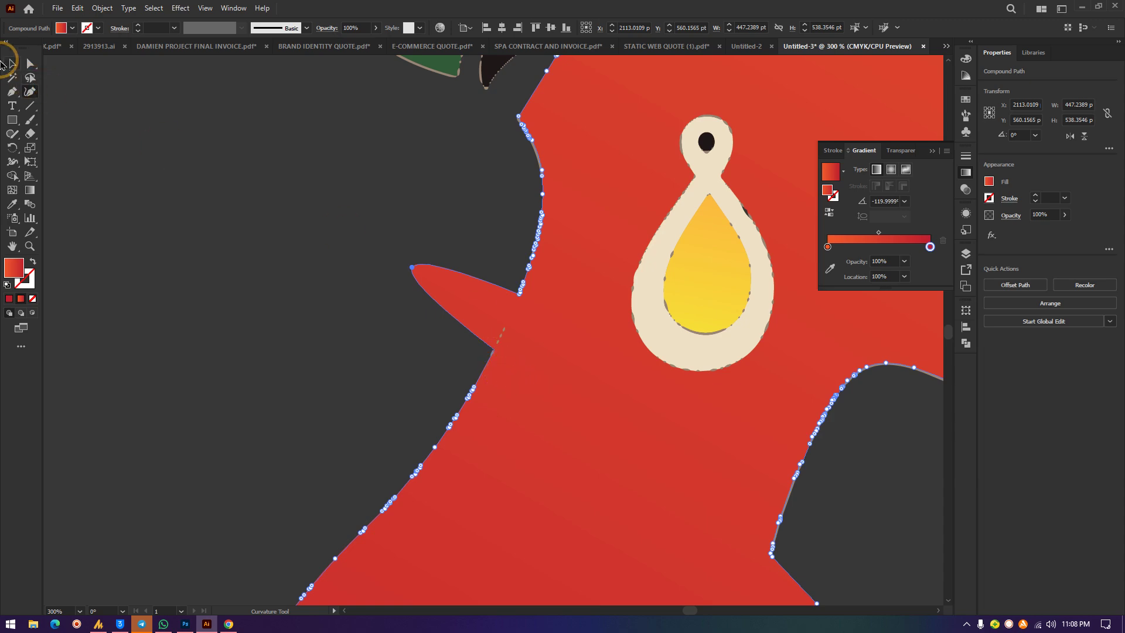
pyautogui.click(8, 66)
pyautogui.press('a')
pyautogui.hotkey('ctrl', '-')
pyautogui.hotkey('ctrl', '-')
pyautogui.hotkey('ctrl', '-')
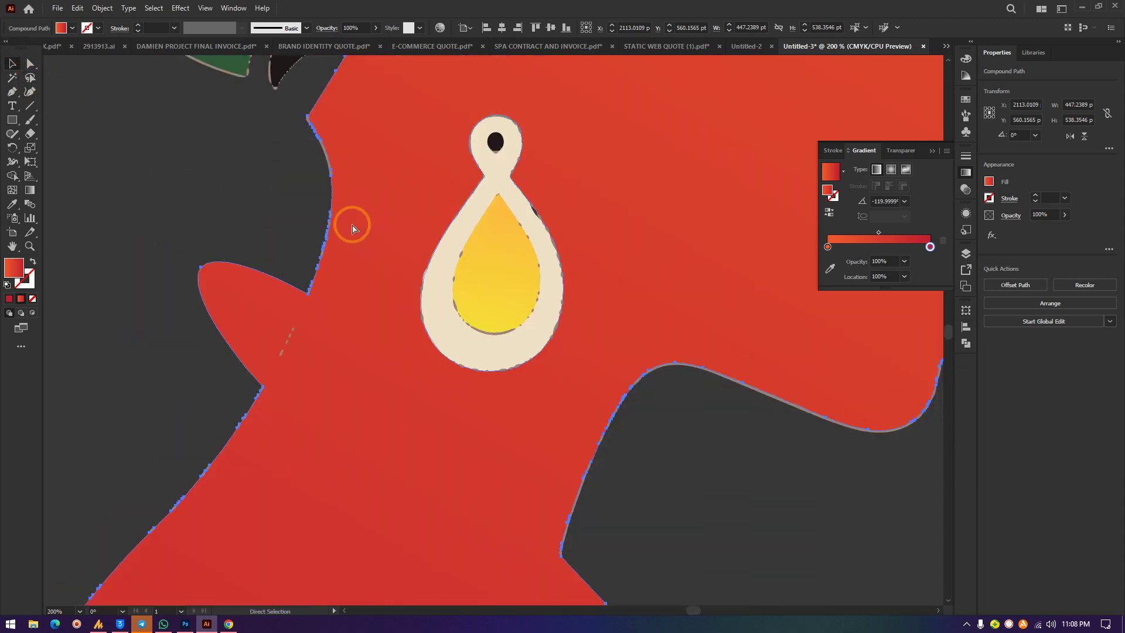
# Step: Select the red body shape and simplify its path, lowering the amount of anchor points to smooth the outline
pyautogui.press('v')
pyautogui.click(568, 255)
pyautogui.click(590, 294)
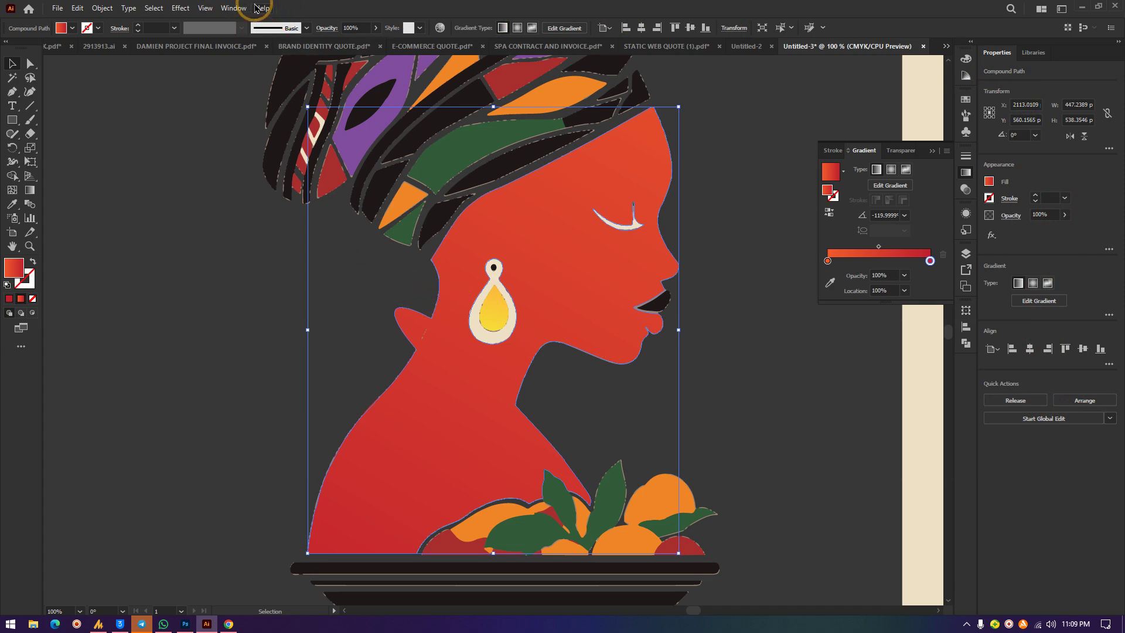
pyautogui.rightClick(535, 241)
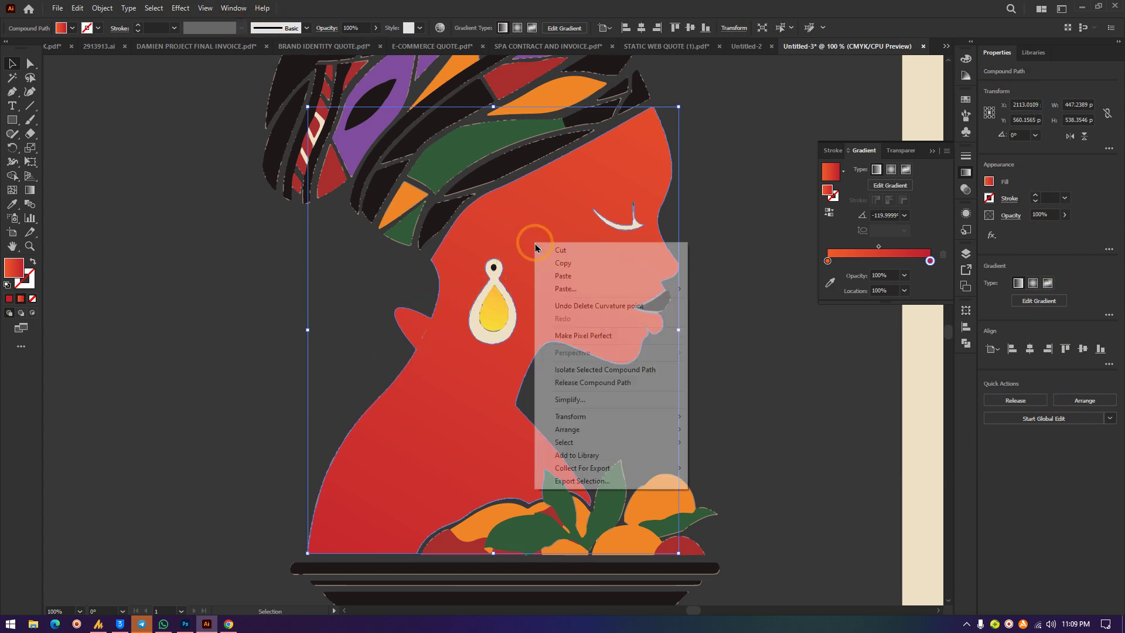
pyautogui.click(609, 399)
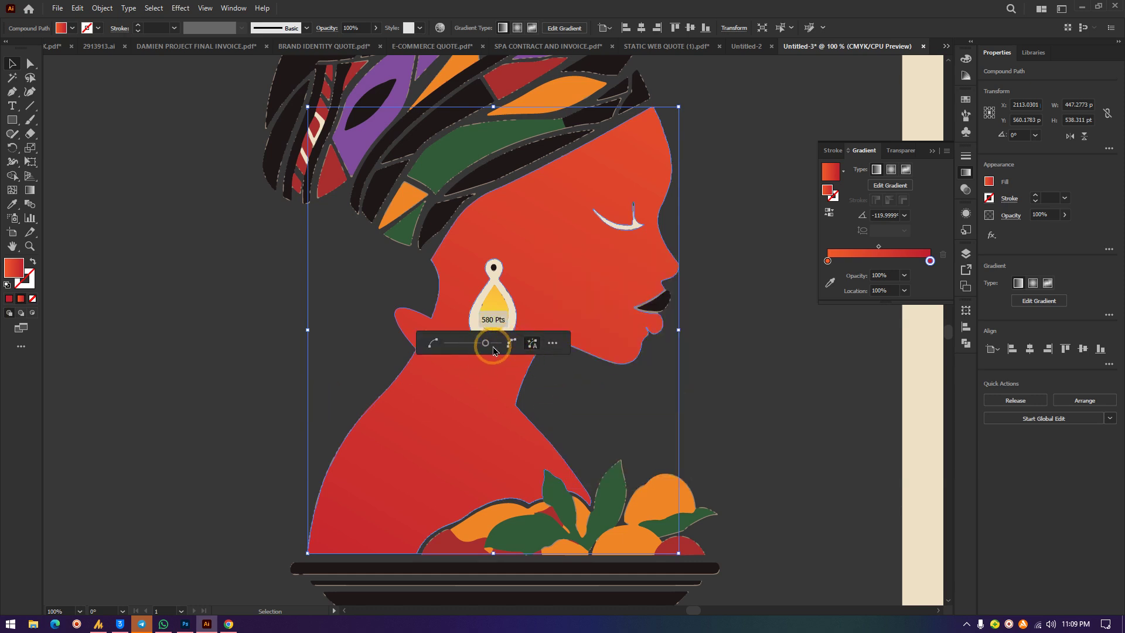
pyautogui.moveTo(485, 345); pyautogui.dragTo(458, 349)
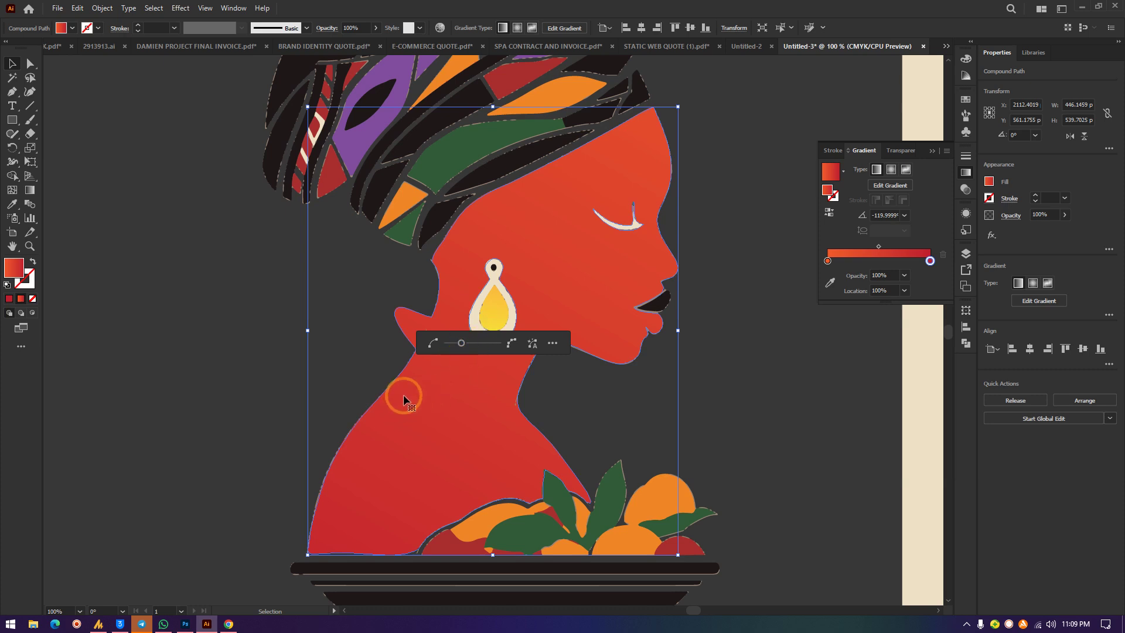
# Step: Reduce the anchor points of the red body's outline further and apply the result through the detailed Simplify options
pyautogui.moveTo(463, 348); pyautogui.dragTo(449, 349)
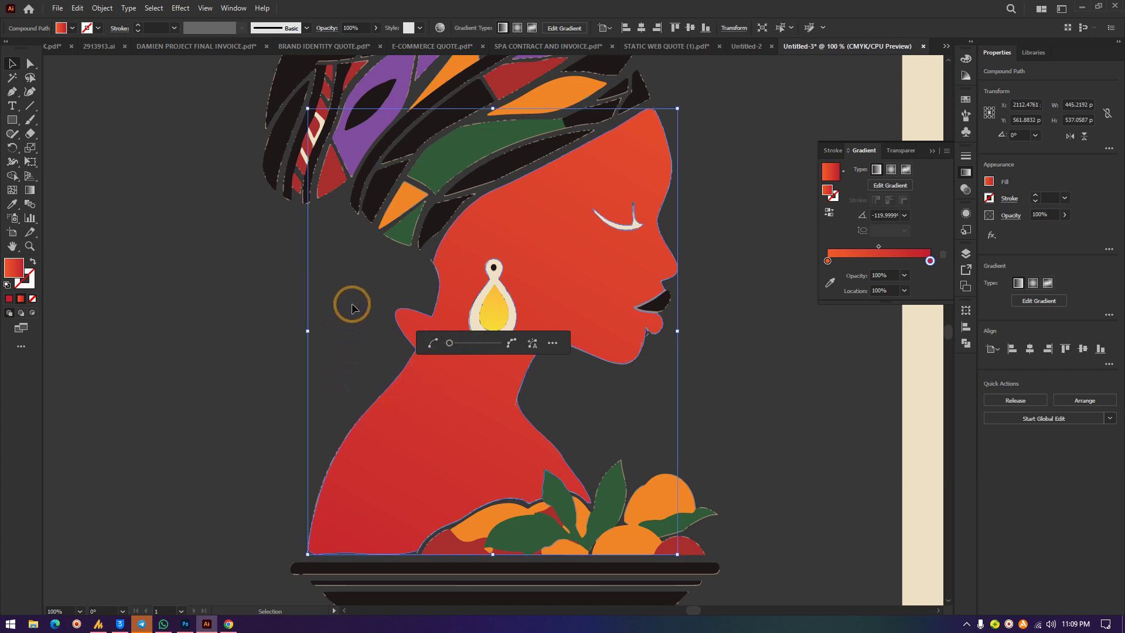
pyautogui.click(556, 344)
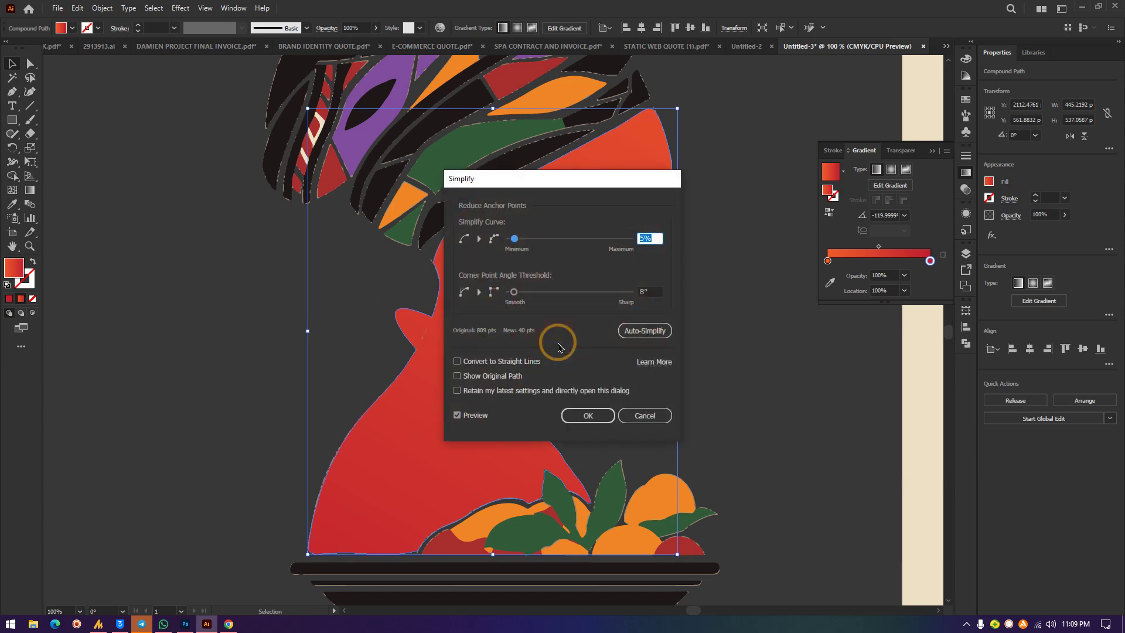
pyautogui.click(587, 415)
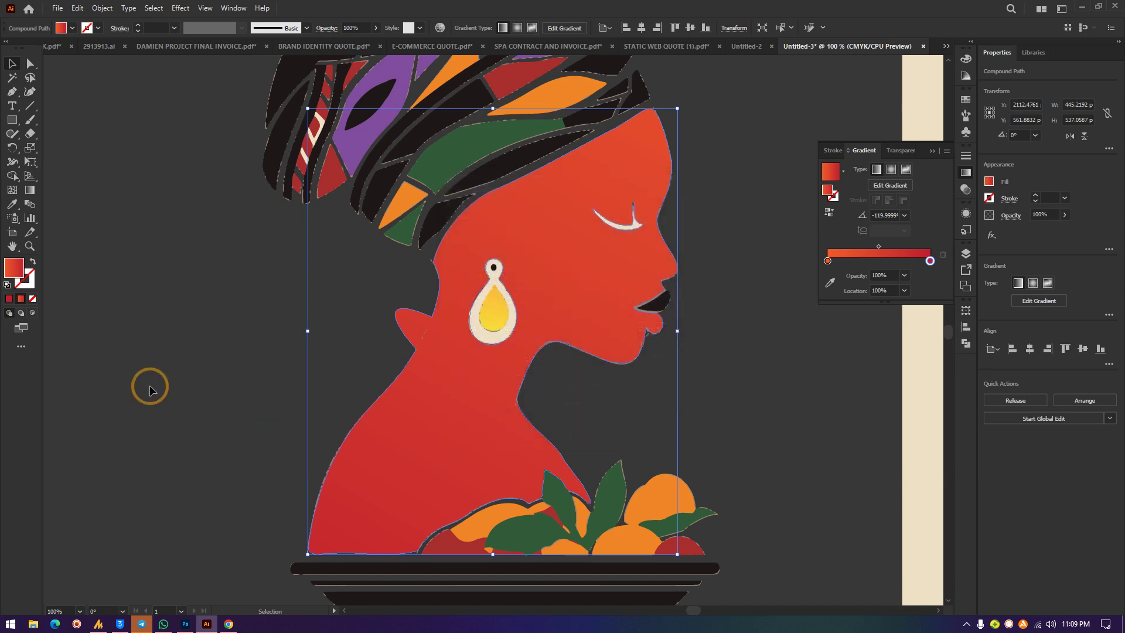
pyautogui.click(362, 371)
# Step: Delete the closely spaced curvature points in the notch below the bulge at the back of the neck
pyautogui.click(408, 373)
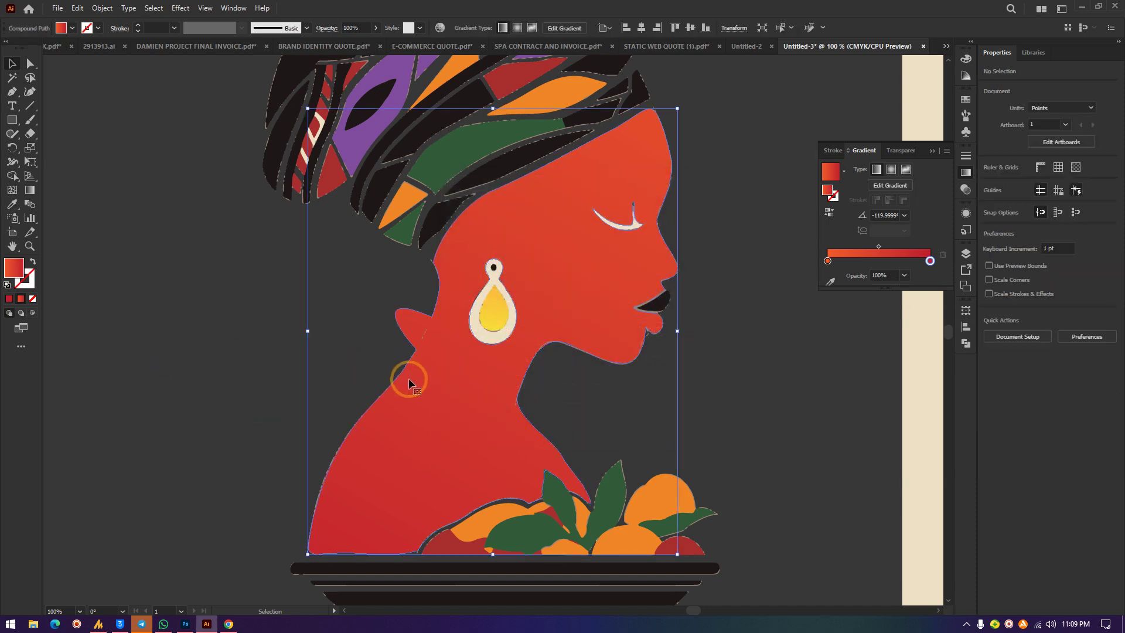
pyautogui.click(30, 92)
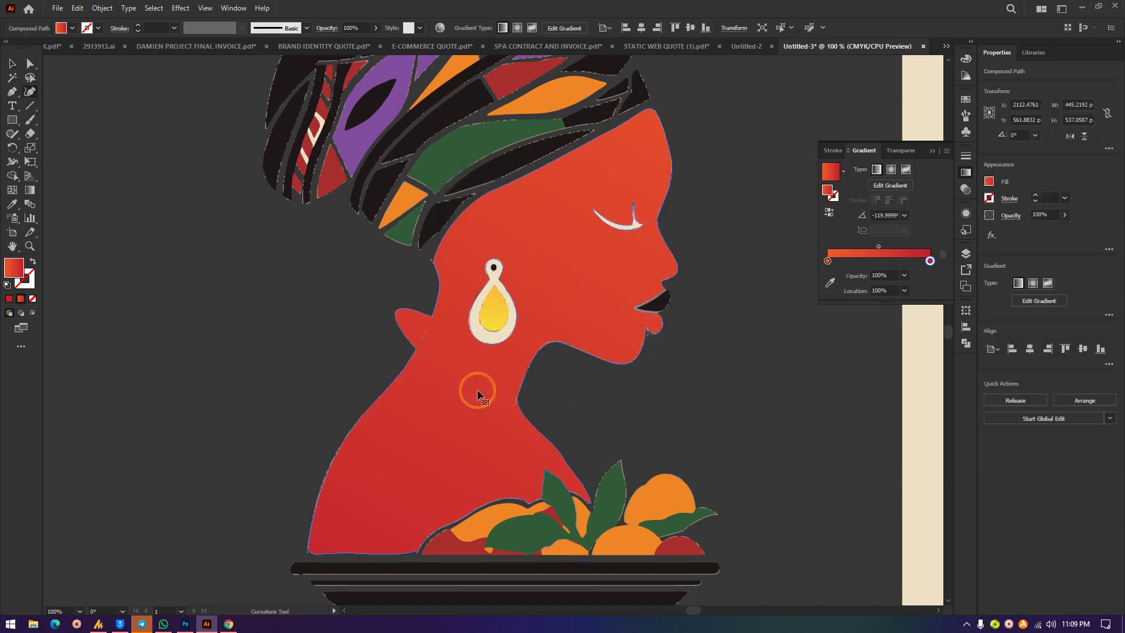
pyautogui.hotkey('ctrl', '=')
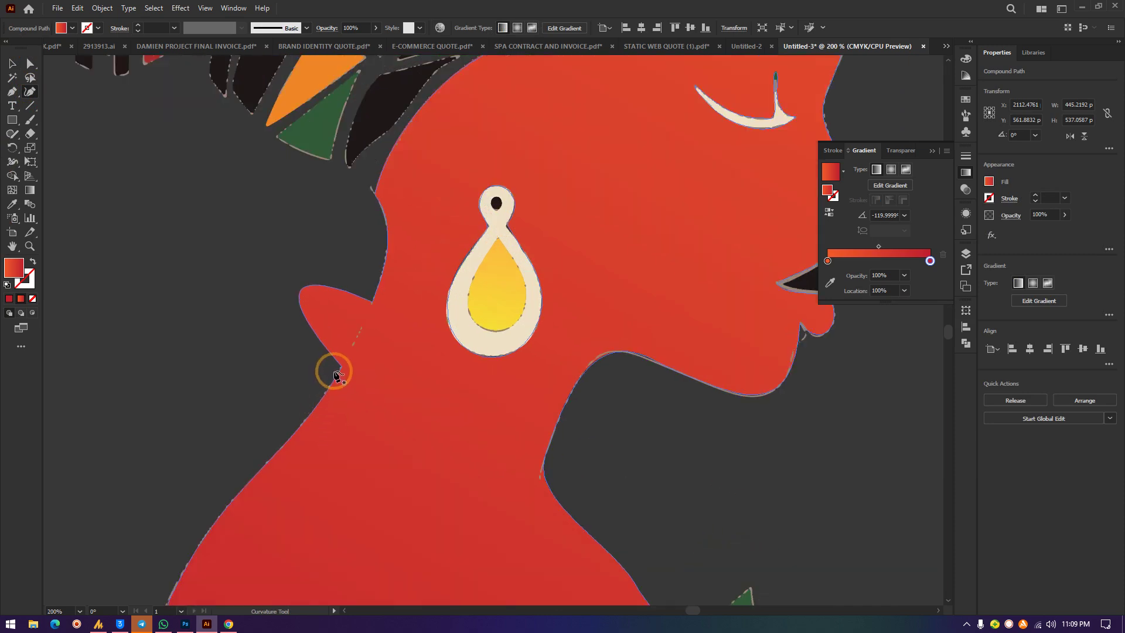
pyautogui.click(341, 367)
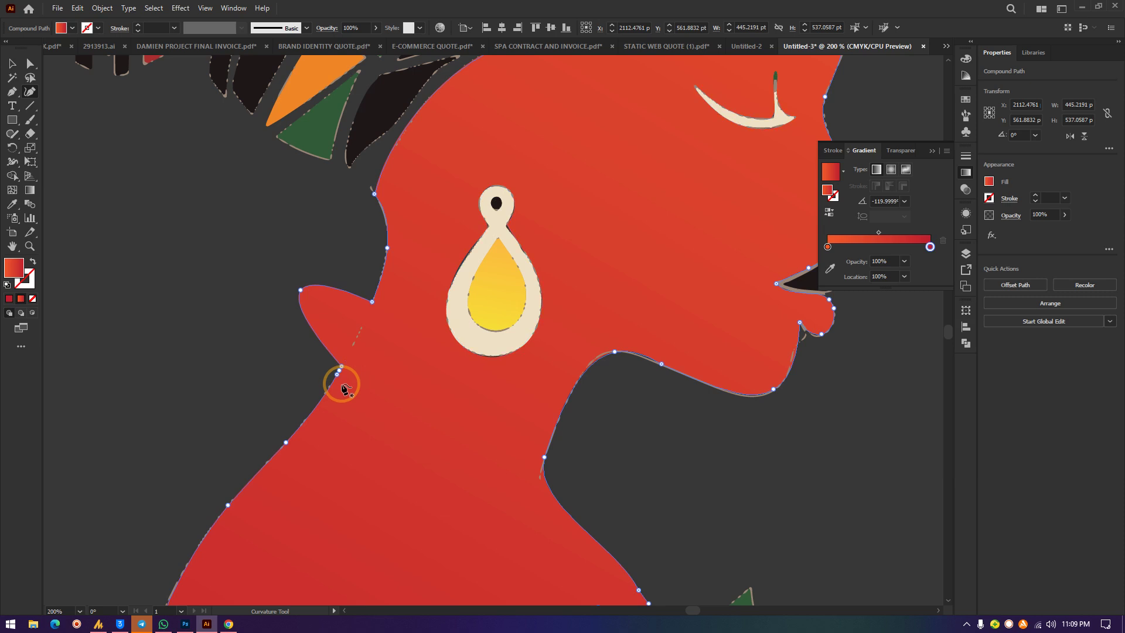
pyautogui.click(338, 370)
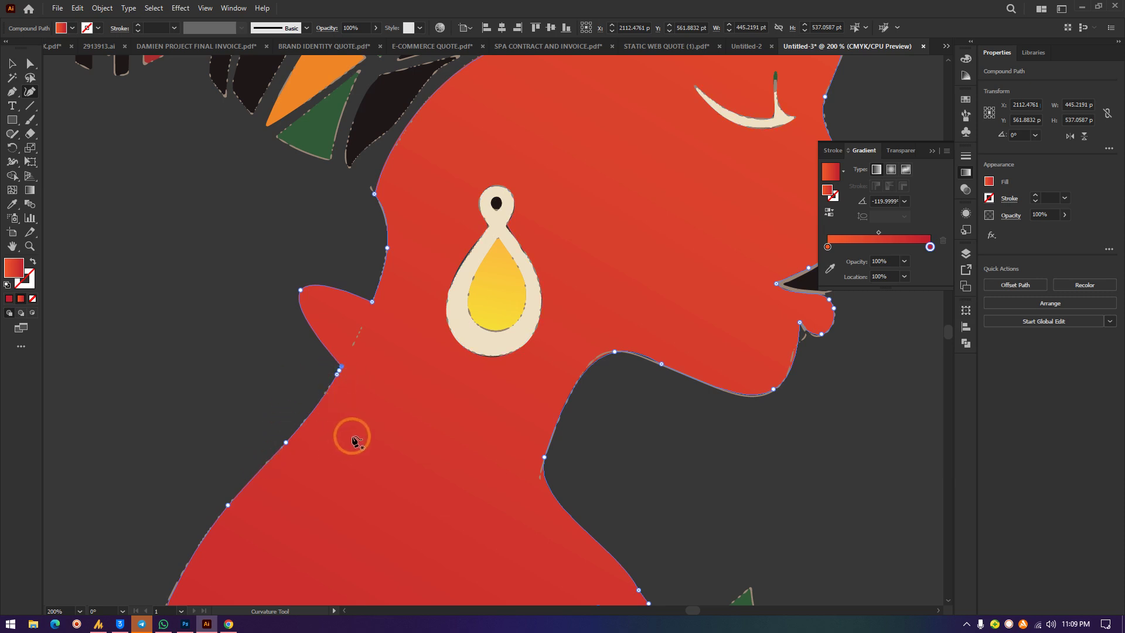
pyautogui.press('Delete')
pyautogui.click(336, 374)
pyautogui.press('Delete')
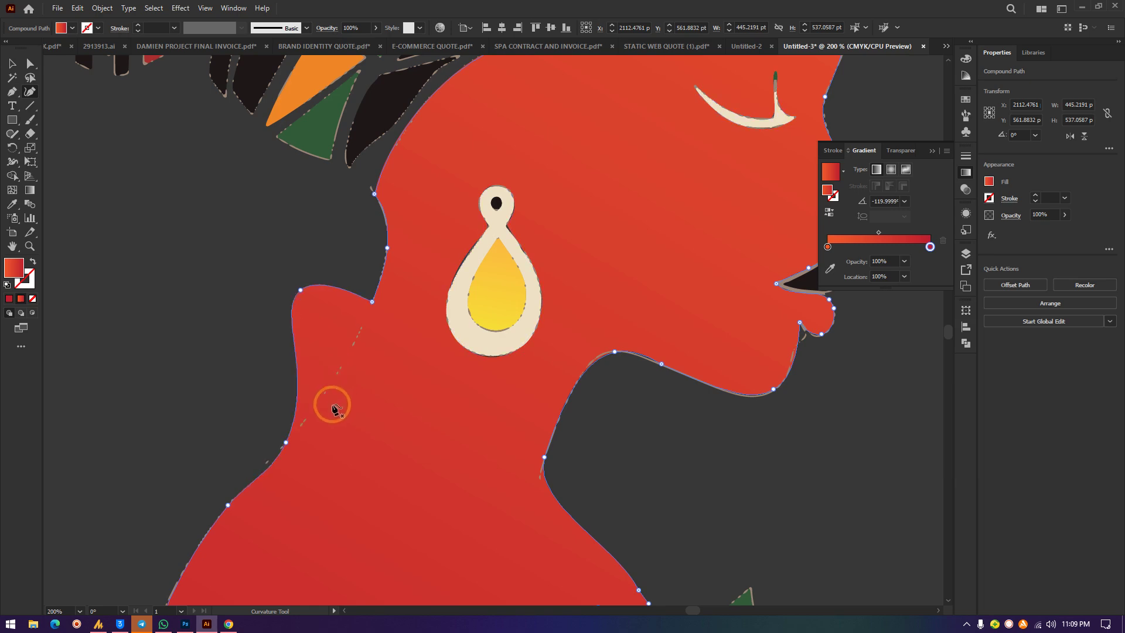
# Step: Remove the bulge's curvature points and pull the contour inward at the base of the neck to form a smooth nape
pyautogui.moveTo(301, 289); pyautogui.dragTo(283, 444)
pyautogui.click(285, 442)
pyautogui.press('Delete')
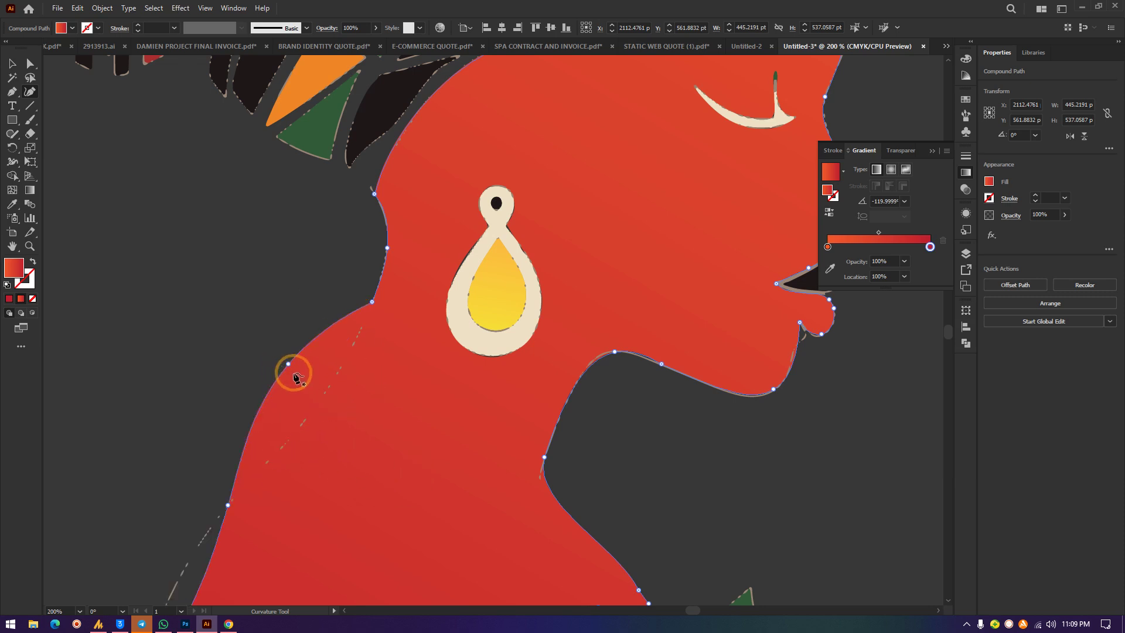
pyautogui.moveTo(289, 363); pyautogui.dragTo(339, 432)
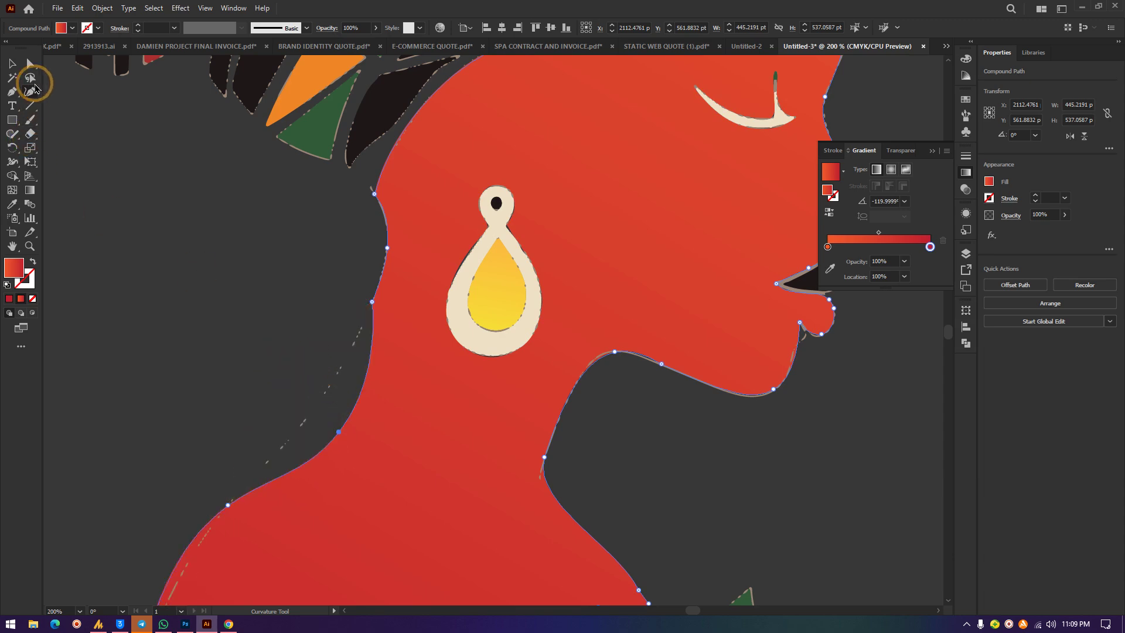
pyautogui.click(31, 63)
pyautogui.moveTo(314, 322); pyautogui.dragTo(332, 409)
pyautogui.click(336, 414)
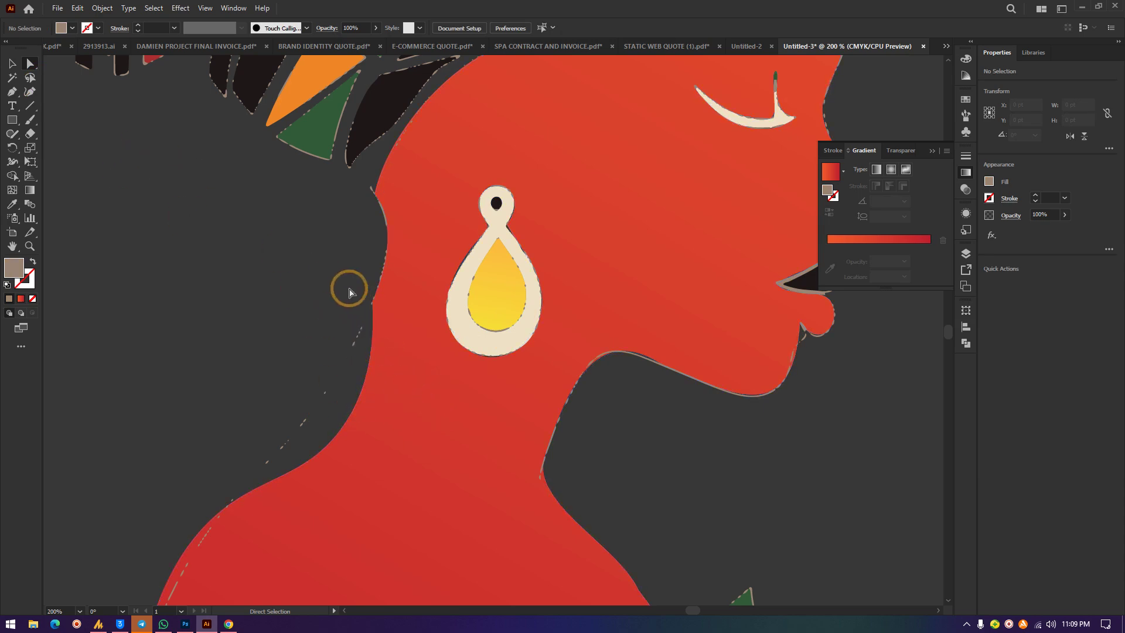
# Step: Select the large black panel on the outer back edge of the headwrap and show its anchor points with the Curvature tool
pyautogui.scroll(10, 337, 274)
pyautogui.scroll(2, 337, 275)
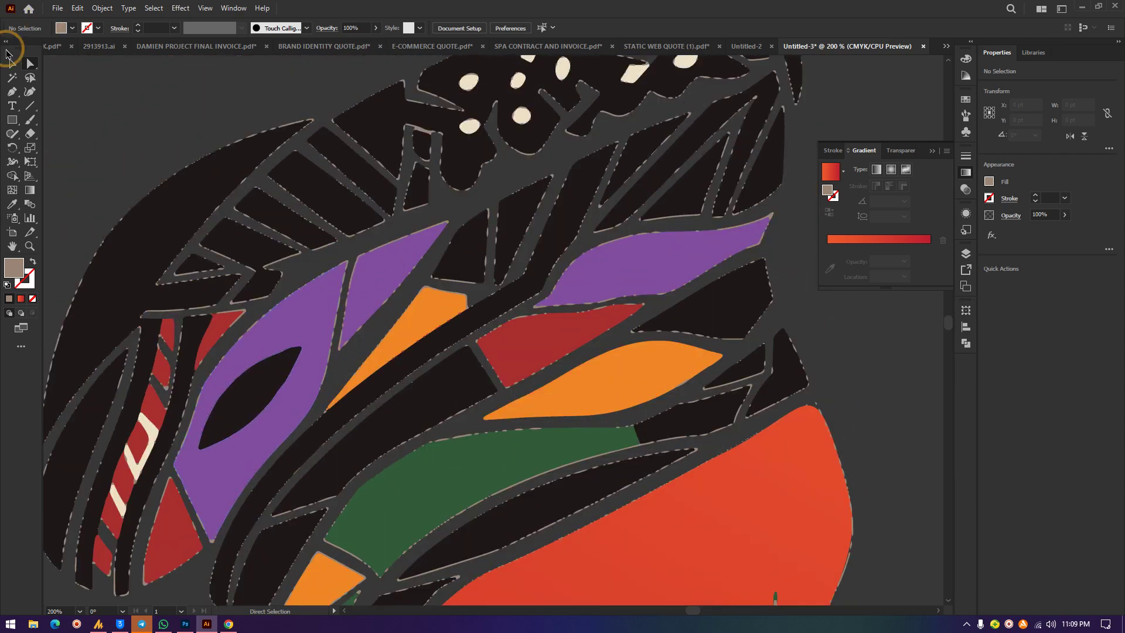
pyautogui.click(13, 63)
pyautogui.click(157, 220)
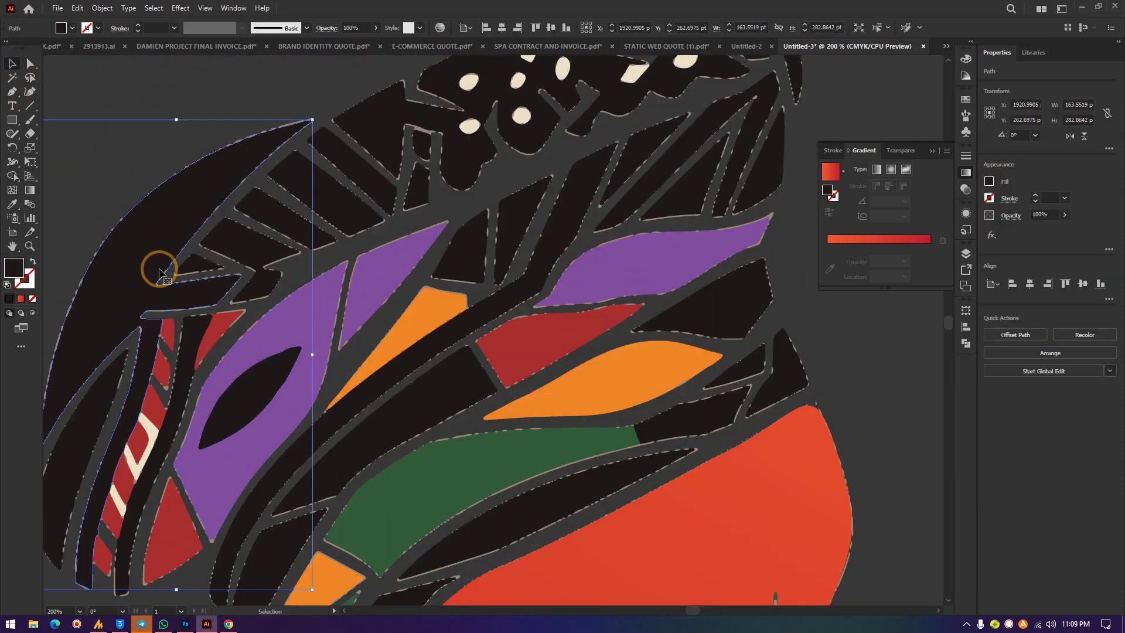
pyautogui.hscroll(-2, 140, 233)
pyautogui.rightClick(243, 255)
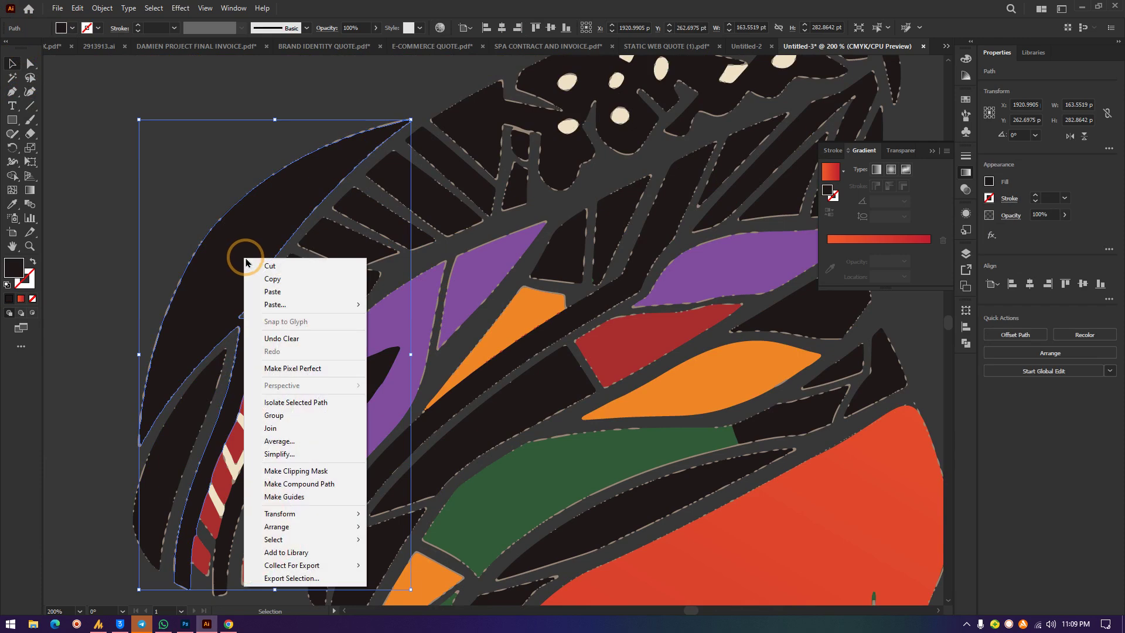
pyautogui.click(176, 178)
pyautogui.click(30, 92)
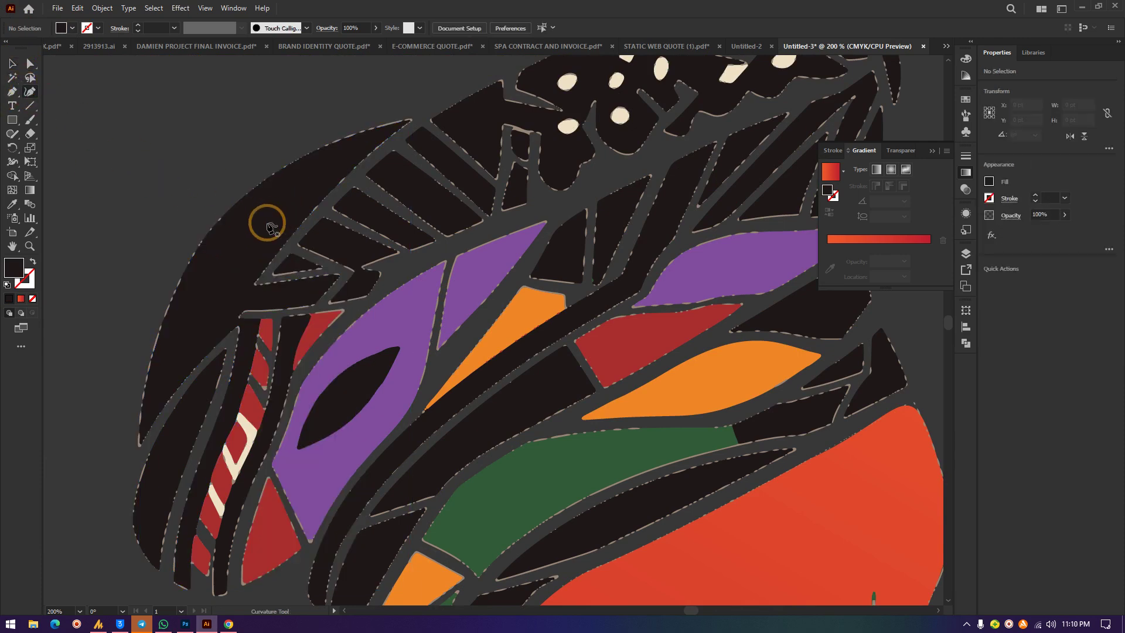
pyautogui.click(214, 230)
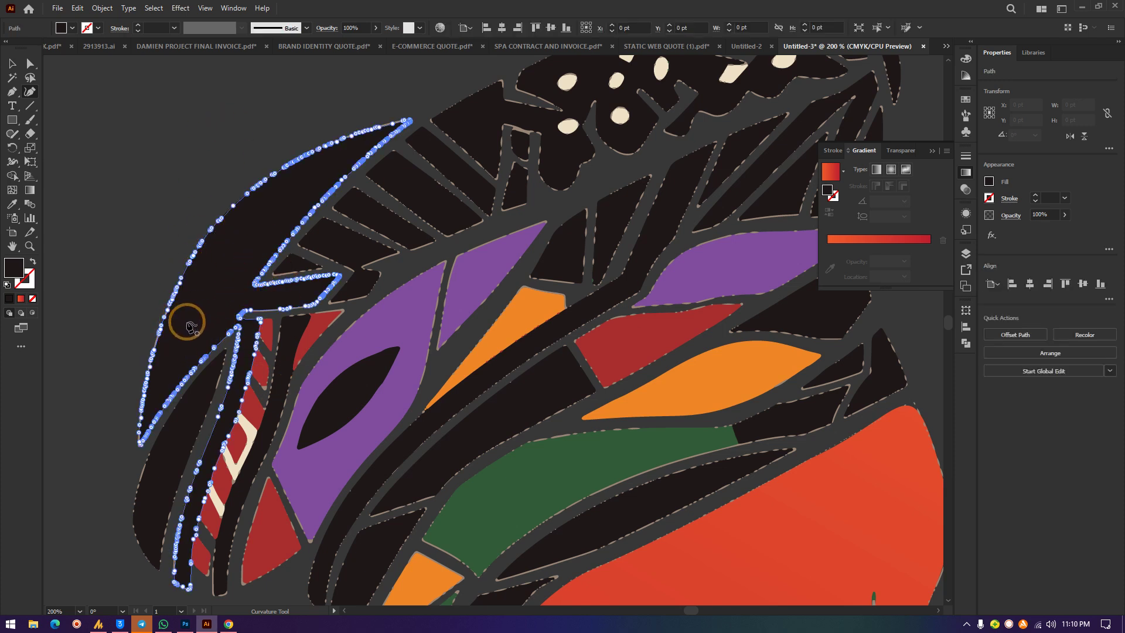
# Step: Apply Simplify twice to the large black headwrap panel to thin out its anchor points
pyautogui.rightClick(231, 258)
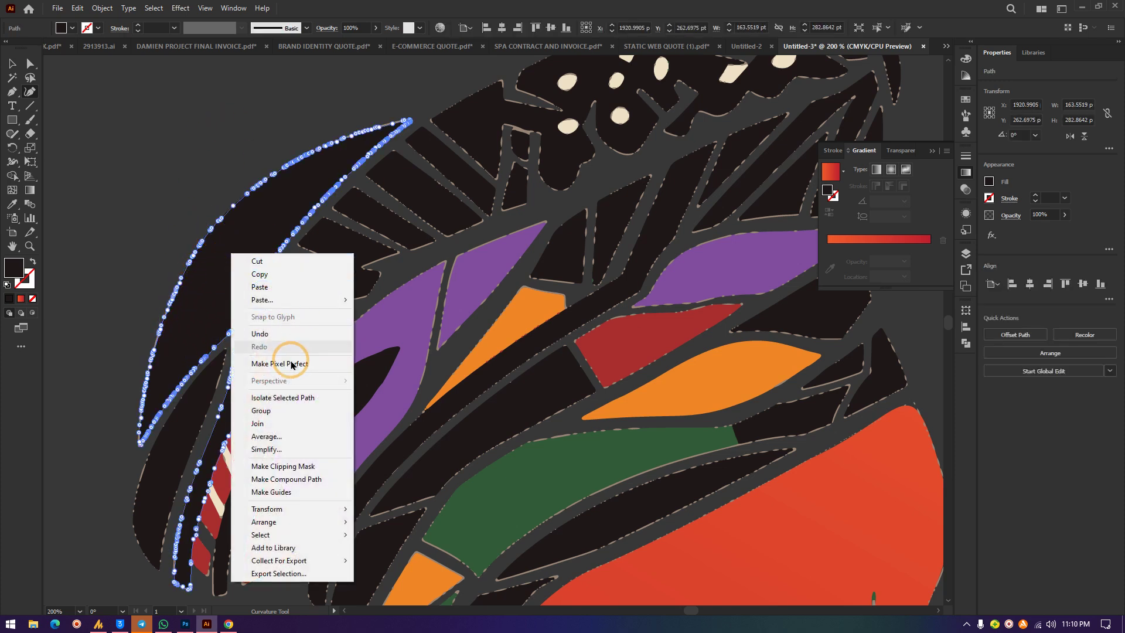
pyautogui.click(297, 450)
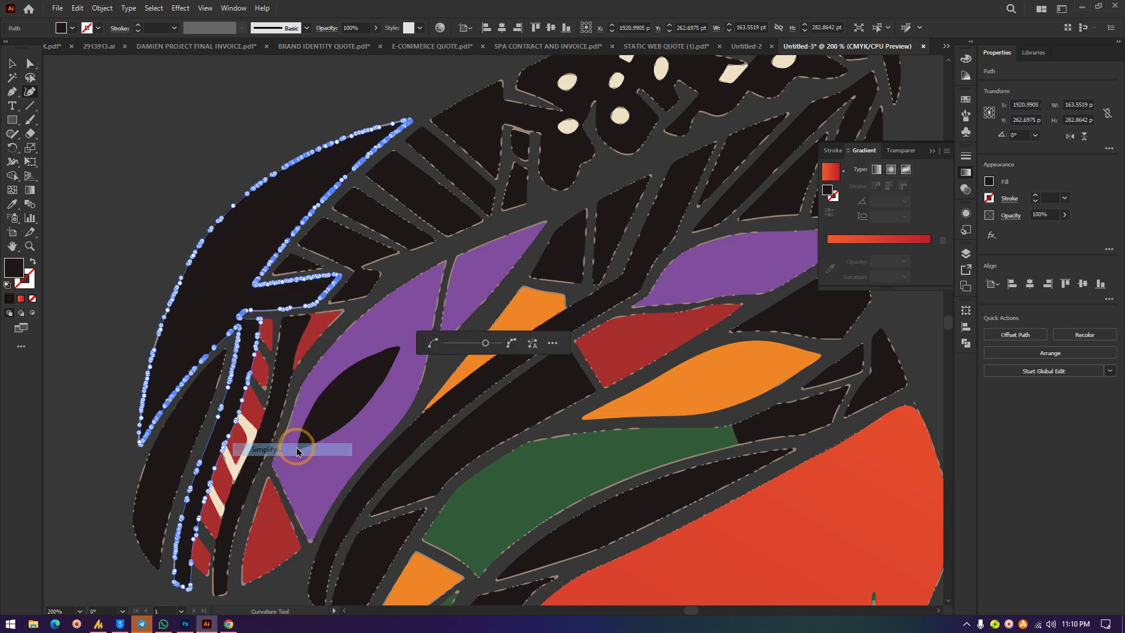
pyautogui.click(486, 351)
pyautogui.rightClick(242, 250)
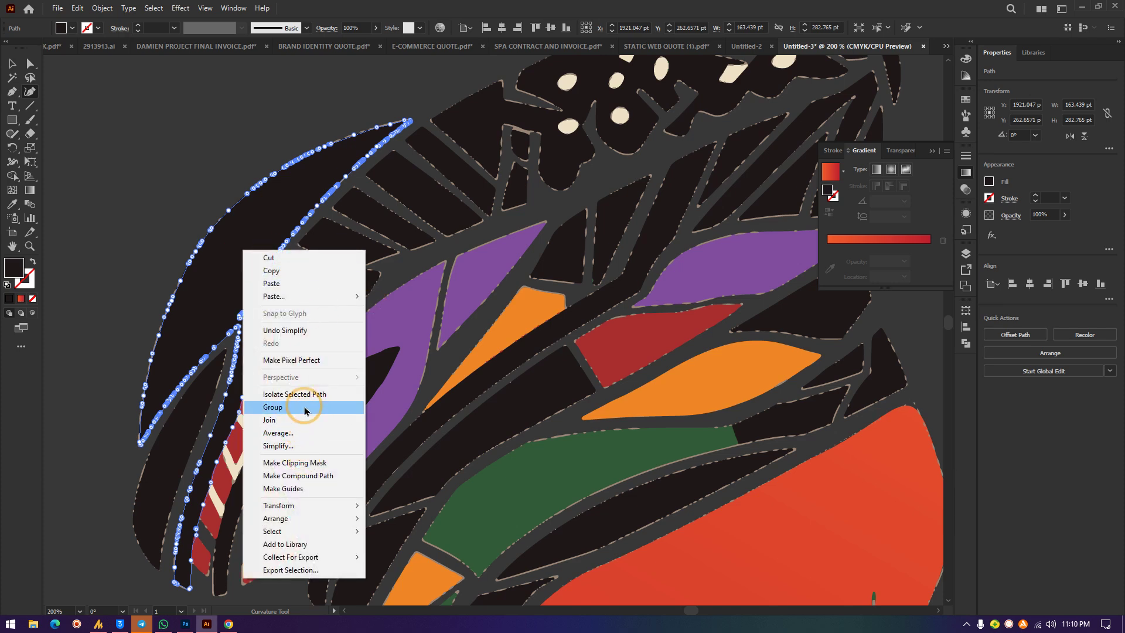
pyautogui.click(278, 445)
pyautogui.click(458, 328)
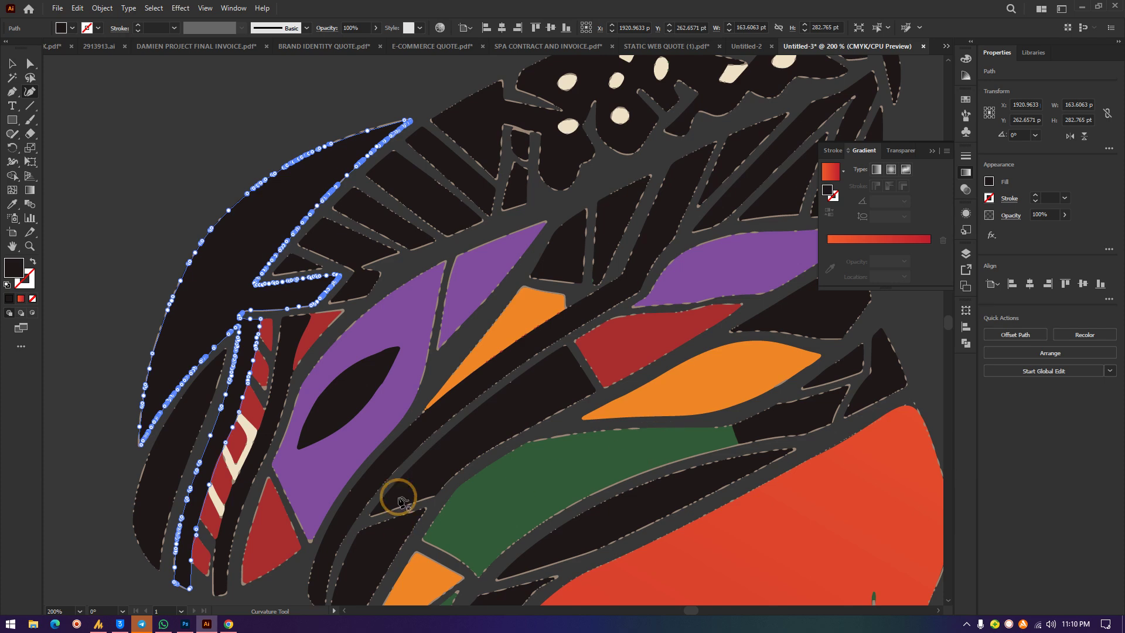
pyautogui.scroll(-2, 465, 378)
pyautogui.scroll(5, 256, 252)
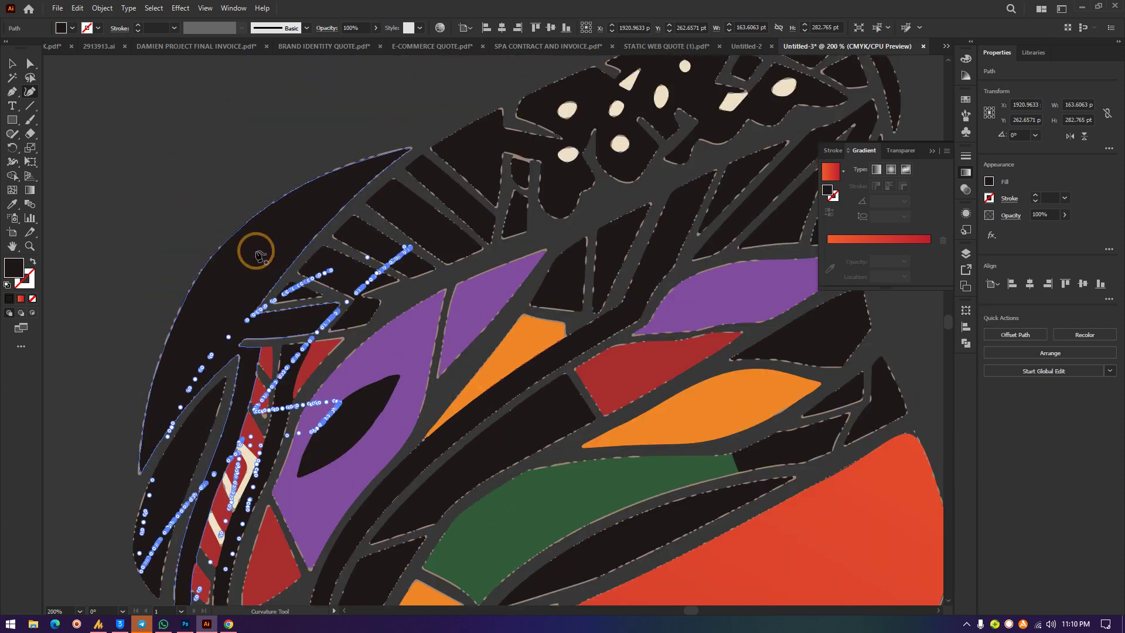
# Step: Reselect the black headwrap panel with Direct Selection and simplify its path down to 8 points
pyautogui.click(30, 64)
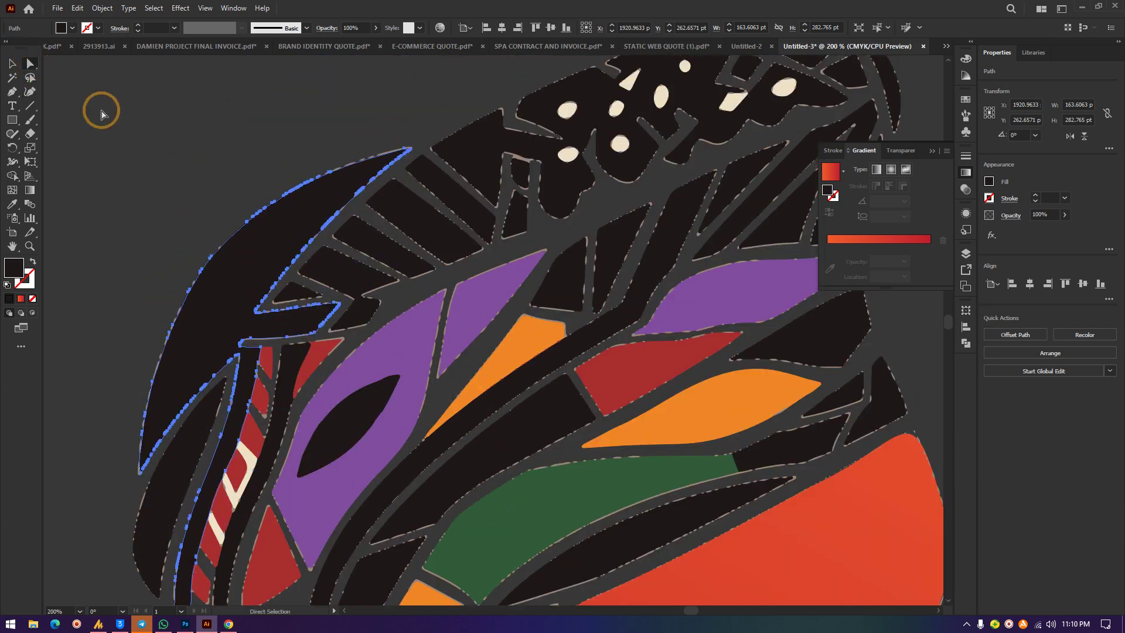
pyautogui.click(101, 113)
pyautogui.rightClick(255, 271)
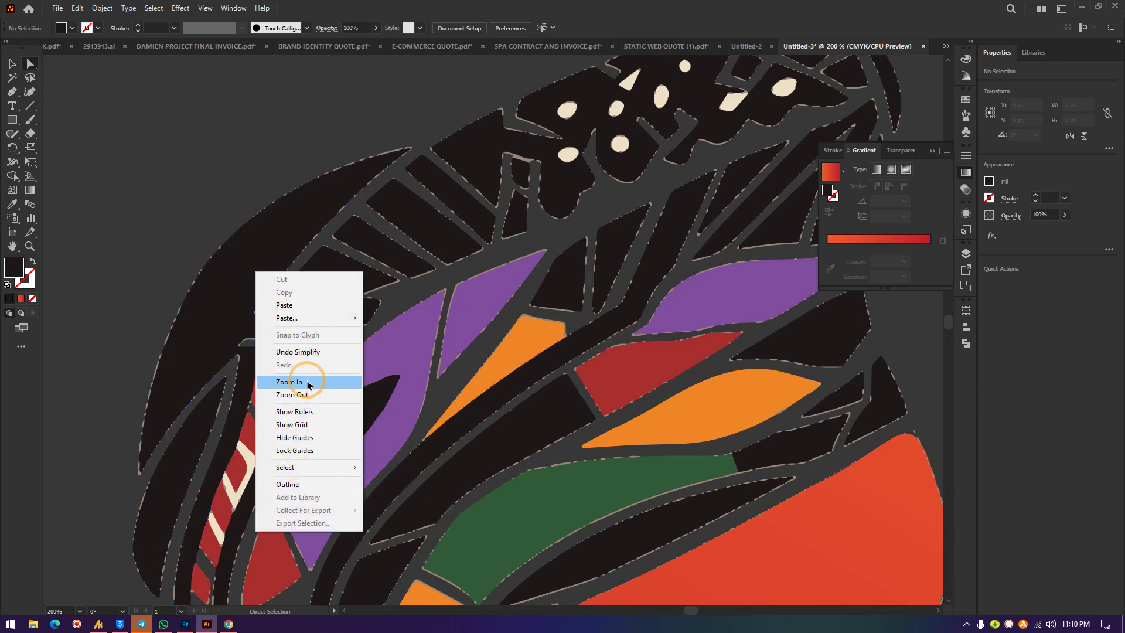
pyautogui.moveTo(297, 469)
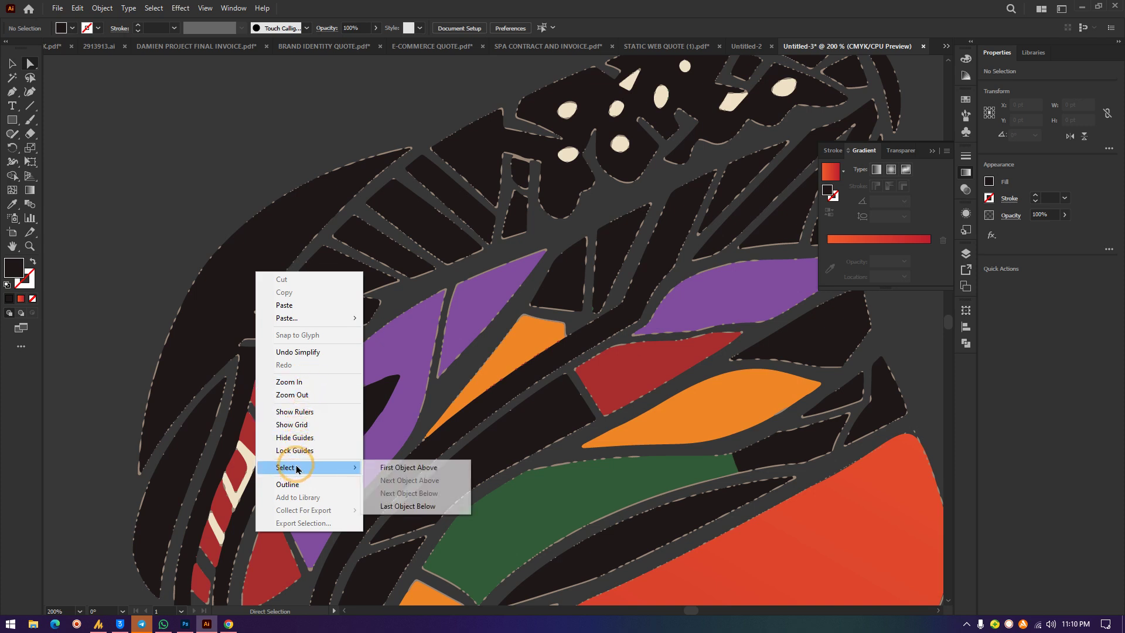
pyautogui.click(230, 302)
pyautogui.rightClick(232, 315)
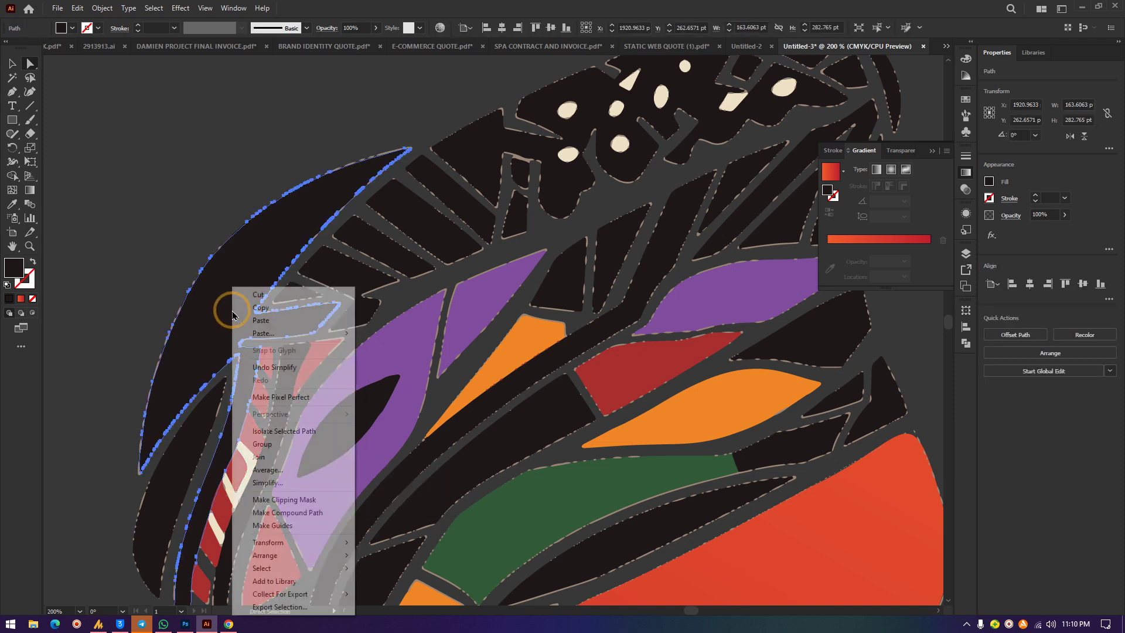
pyautogui.click(290, 483)
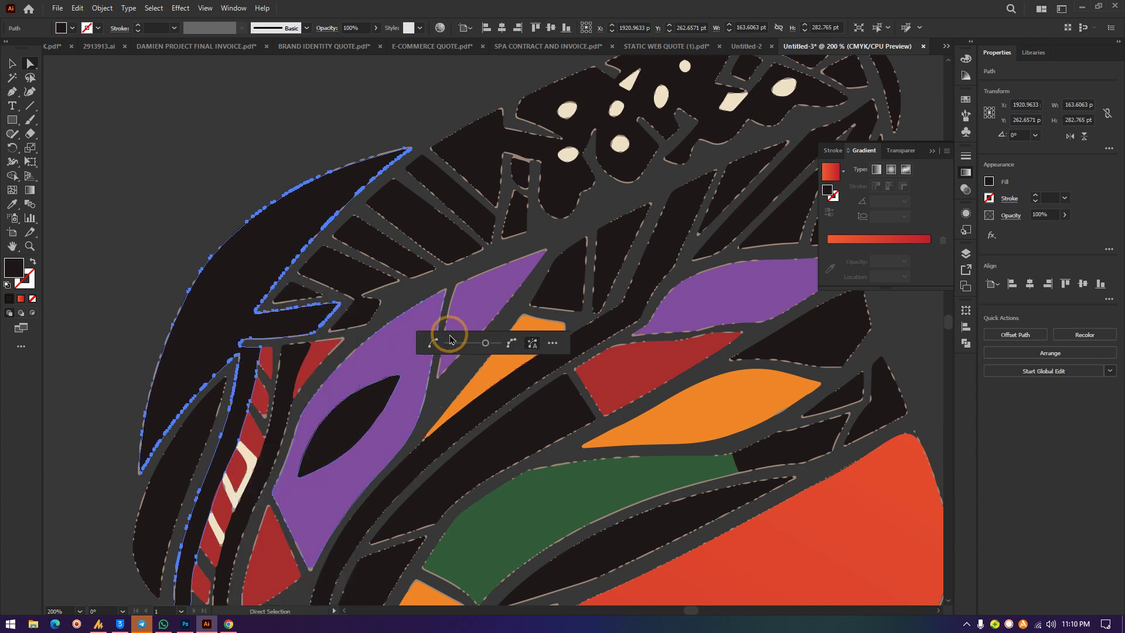
pyautogui.moveTo(489, 347); pyautogui.dragTo(464, 357)
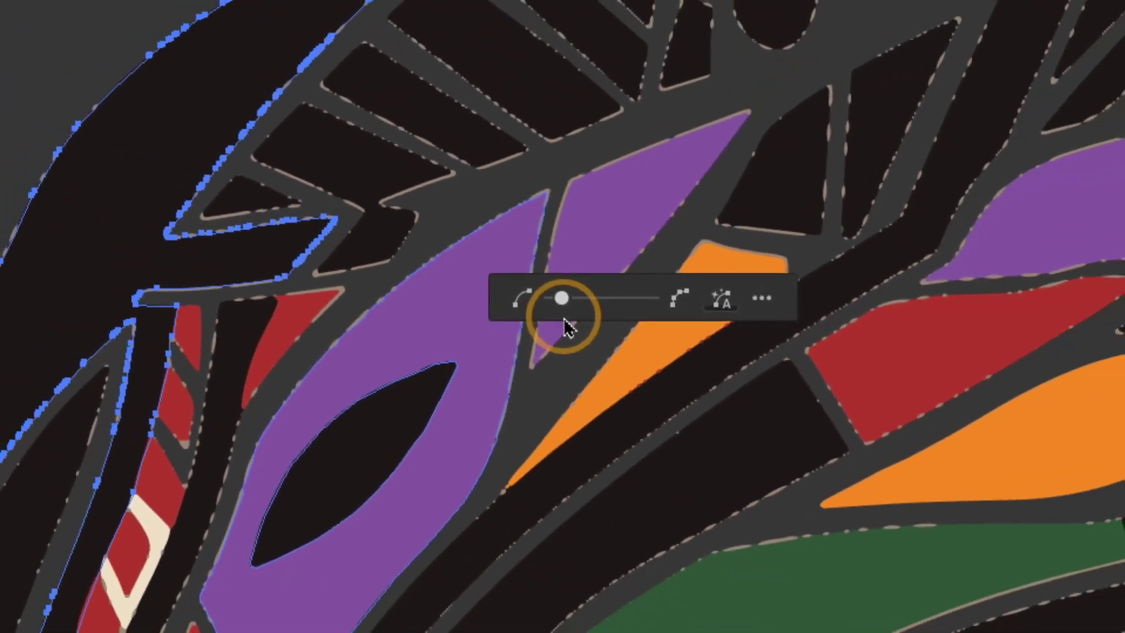
pyautogui.click(564, 320)
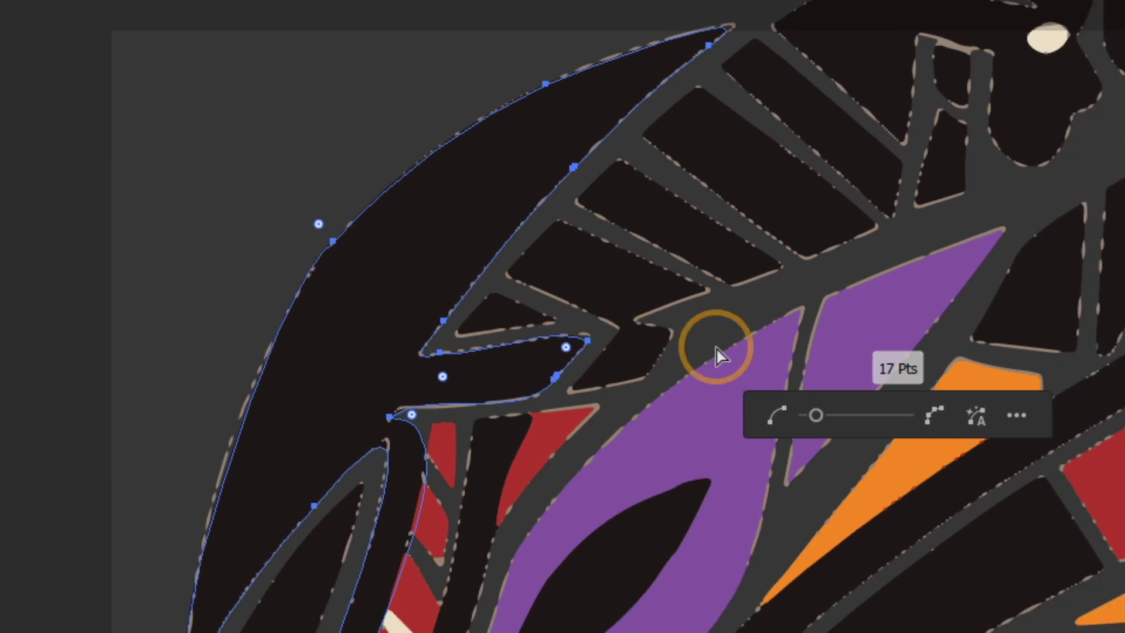
pyautogui.moveTo(815, 414); pyautogui.dragTo(804, 415)
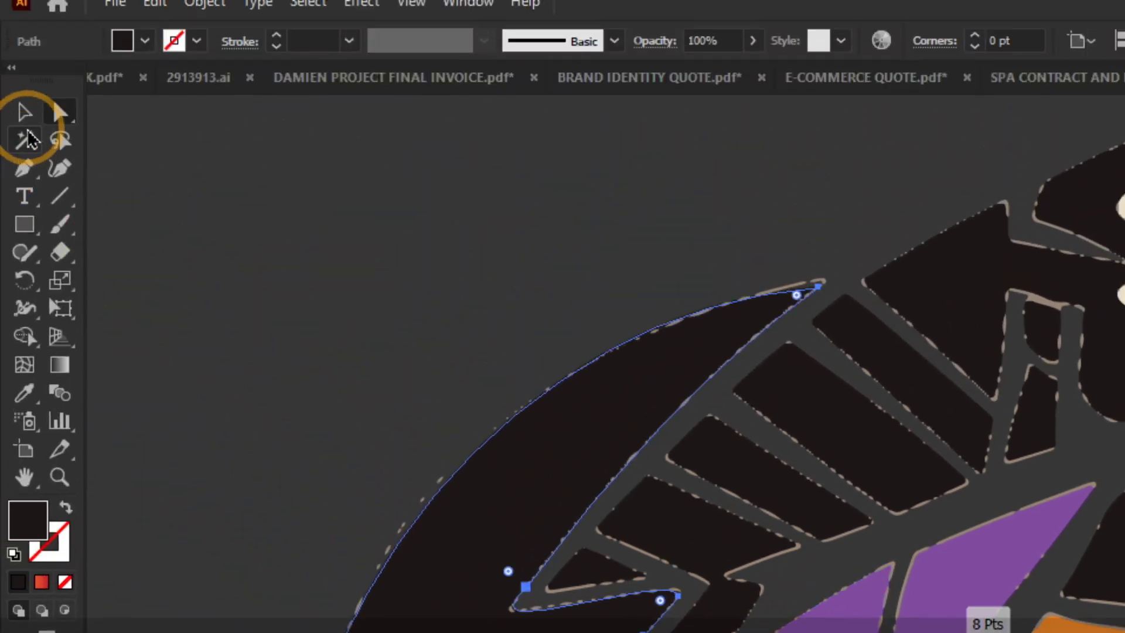
pyautogui.press('Return')
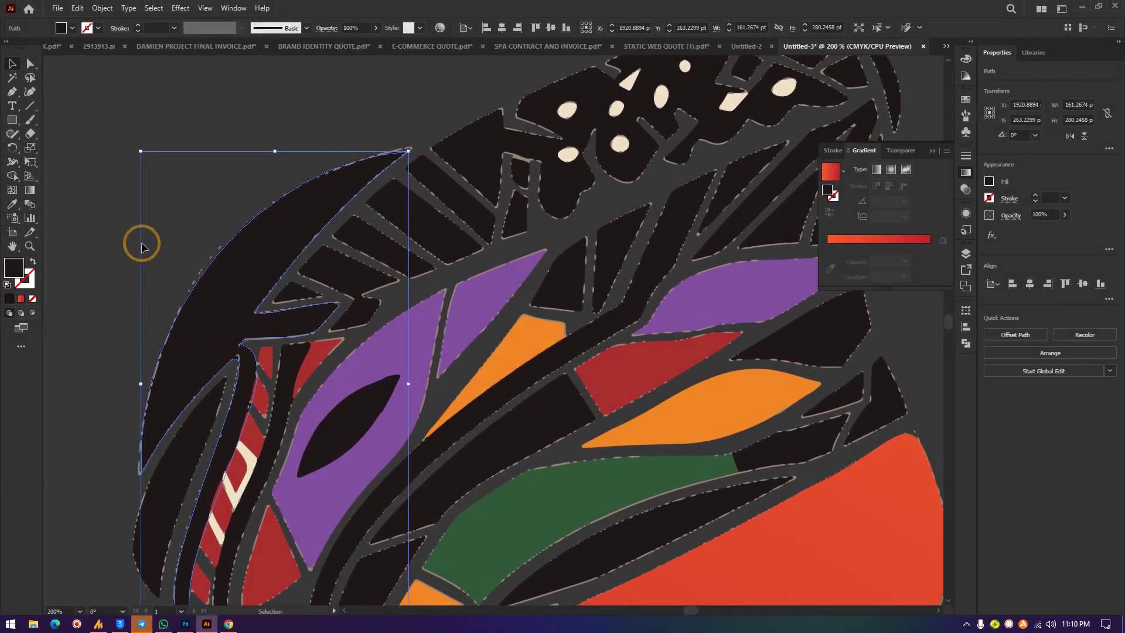
# Step: Move the simplified black panel about 41 pt left and 105 pt up, clear of the headwrap, and view the whole illustration
pyautogui.click(75, 252)
pyautogui.moveTo(243, 351); pyautogui.dragTo(181, 203)
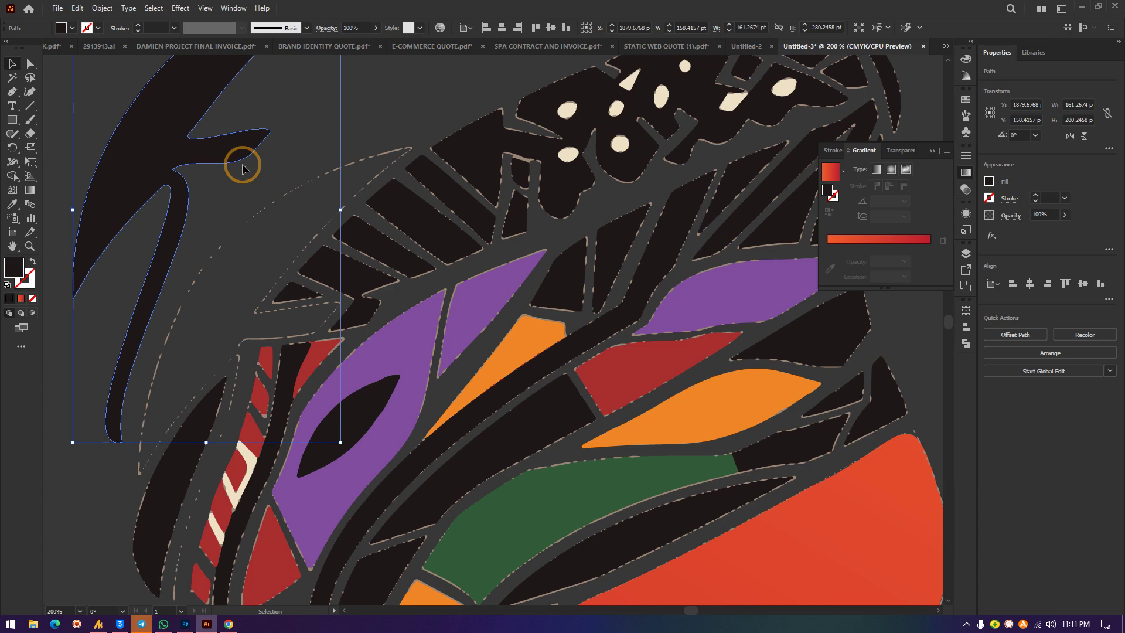
pyautogui.hotkey('ctrl', '-')
pyautogui.hotkey('ctrl', '-')
pyautogui.hotkey('ctrl', '-')
pyautogui.hotkey('ctrl', '-')
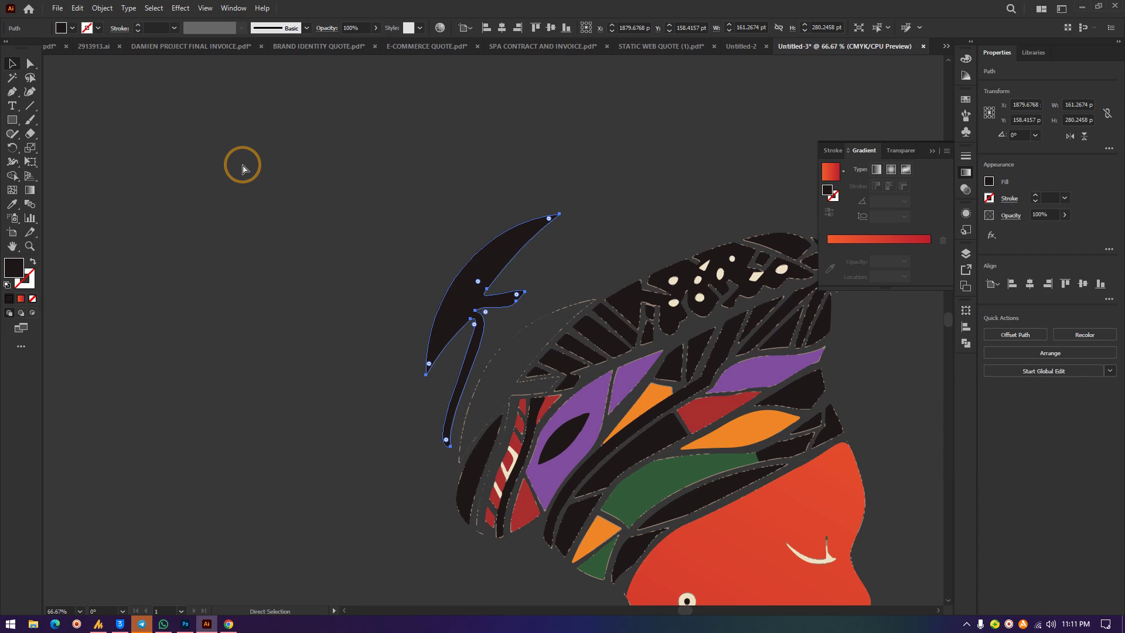
pyautogui.hscroll(6, 314, 271)
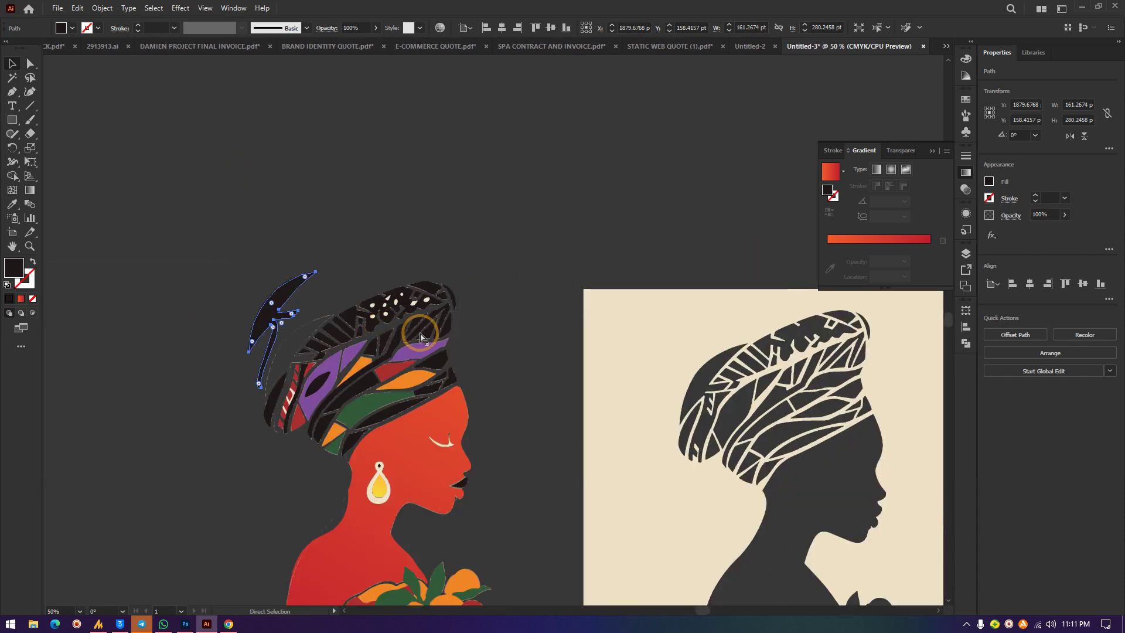
pyautogui.scroll(-3, 305, 281)
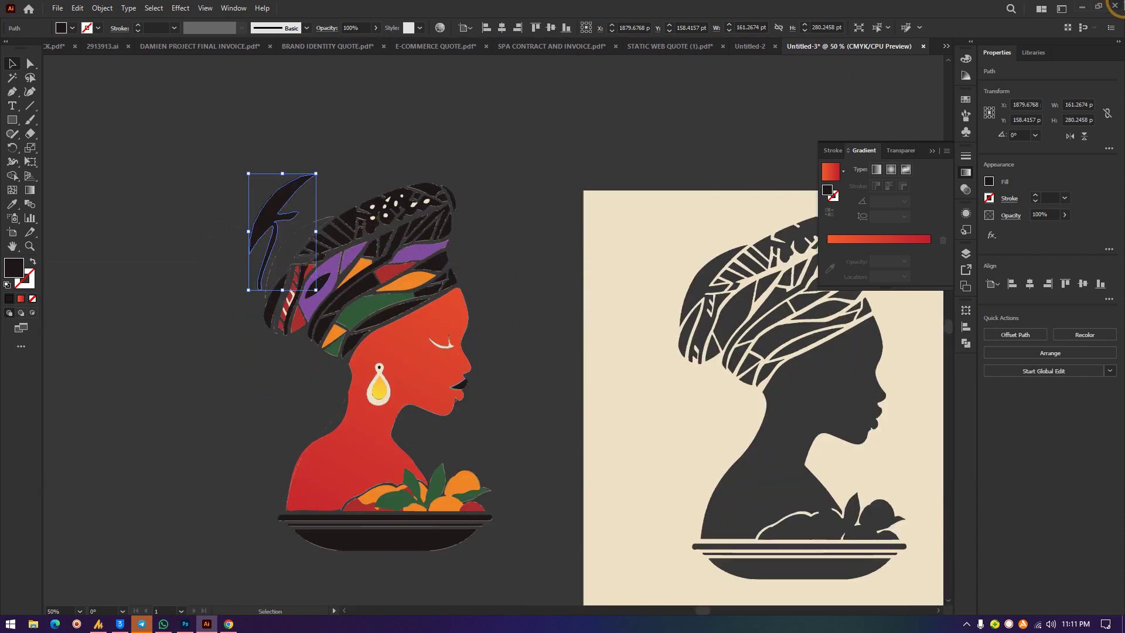
# Step: Place the photo 2150571360.jpg in the document, move it over the beige silhouette artwork, and put away the Gradient panel
pyautogui.click(1083, 10)
pyautogui.click(476, 322)
pyautogui.moveTo(467, 322); pyautogui.dragTo(526, 269)
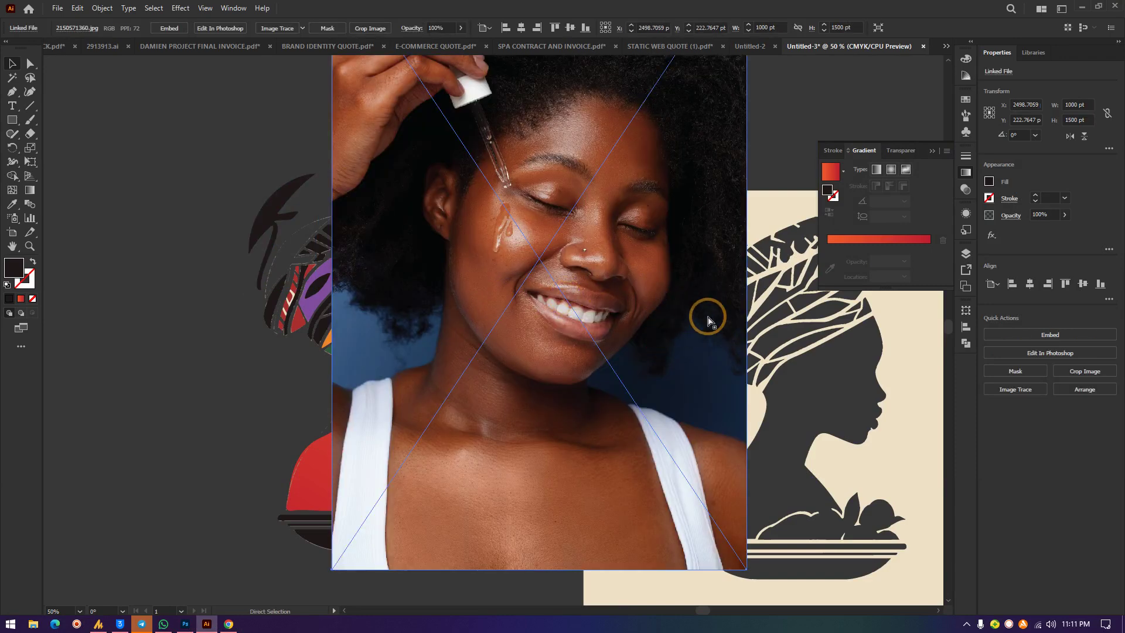
pyautogui.hotkey('ctrl', '-')
pyautogui.moveTo(535, 280); pyautogui.dragTo(646, 329)
pyautogui.click(934, 151)
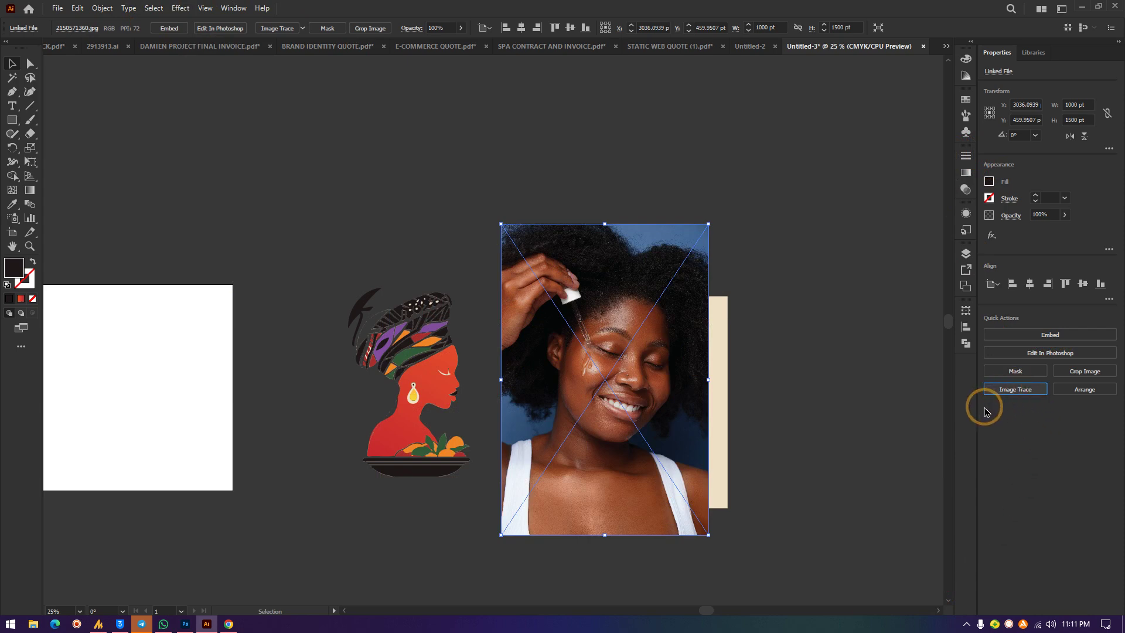
# Step: Trace the photo with the default Image Trace settings, expand the tracing, and ungroup it into separate shapes
pyautogui.click(1008, 391)
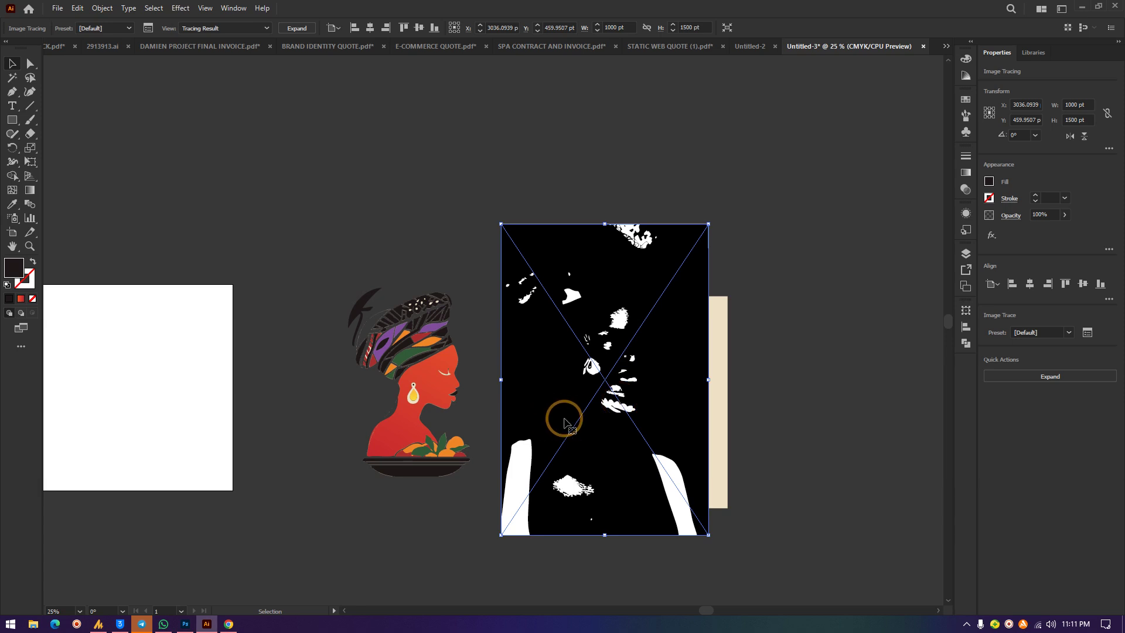
pyautogui.click(1049, 377)
pyautogui.click(1014, 382)
pyautogui.click(739, 252)
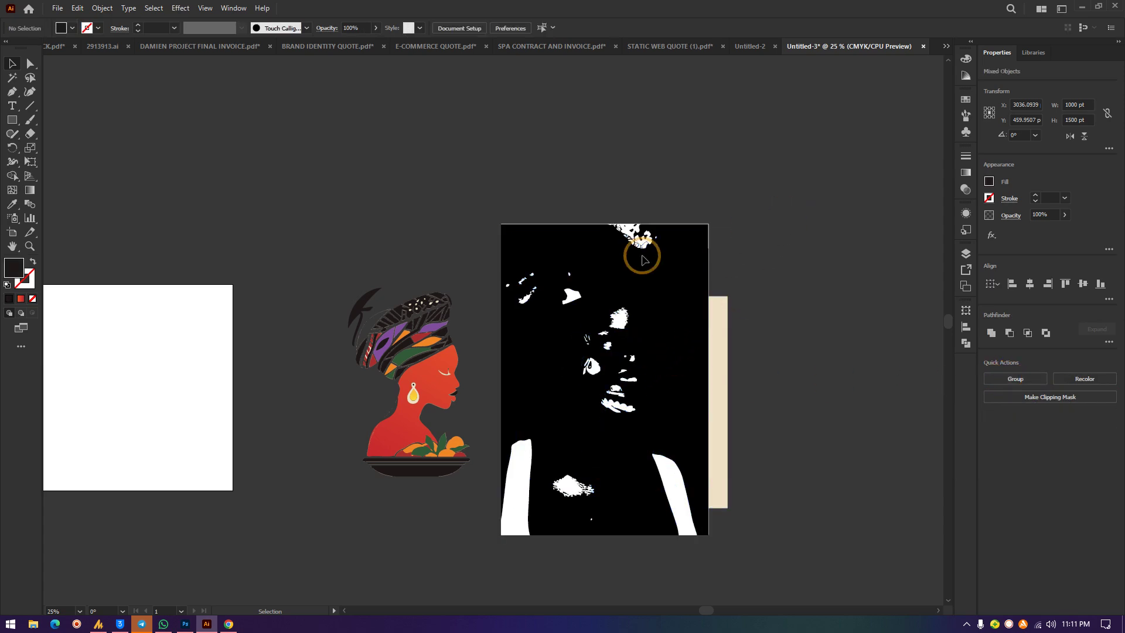
# Step: Try moving the large black shape and the white strap out of the traced photo, undoing each move
pyautogui.moveTo(654, 263)
pyautogui.mouseDown()
pyautogui.moveTo(474, 251)
pyautogui.moveTo(375, 166)
pyautogui.moveTo(353, 108)
pyautogui.mouseUp()
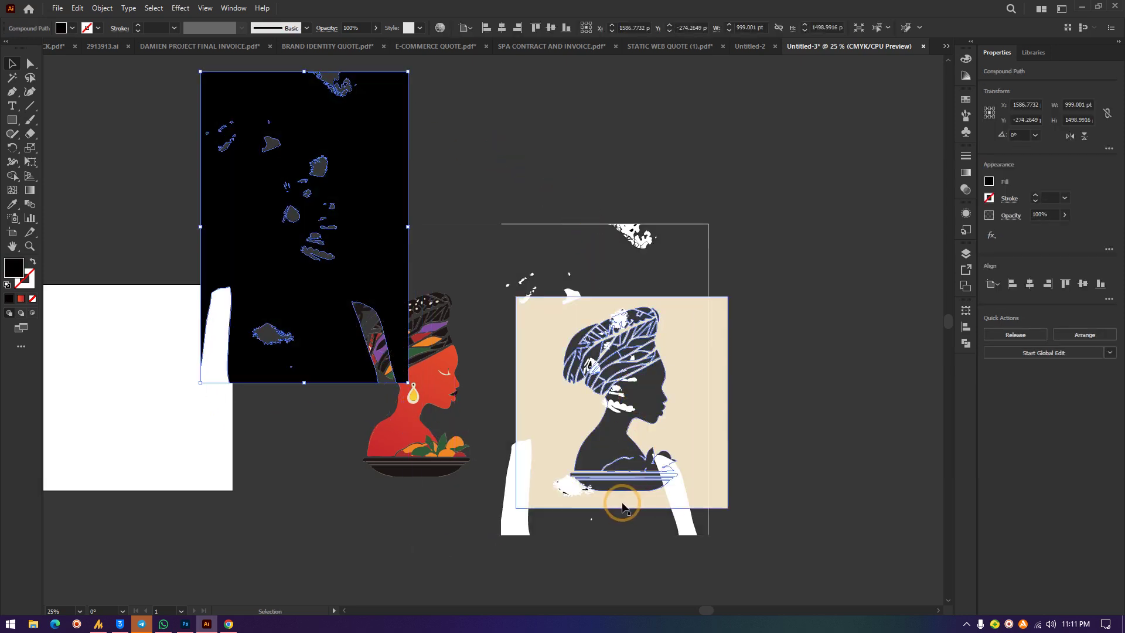
pyautogui.hotkey('ctrl', 'z')
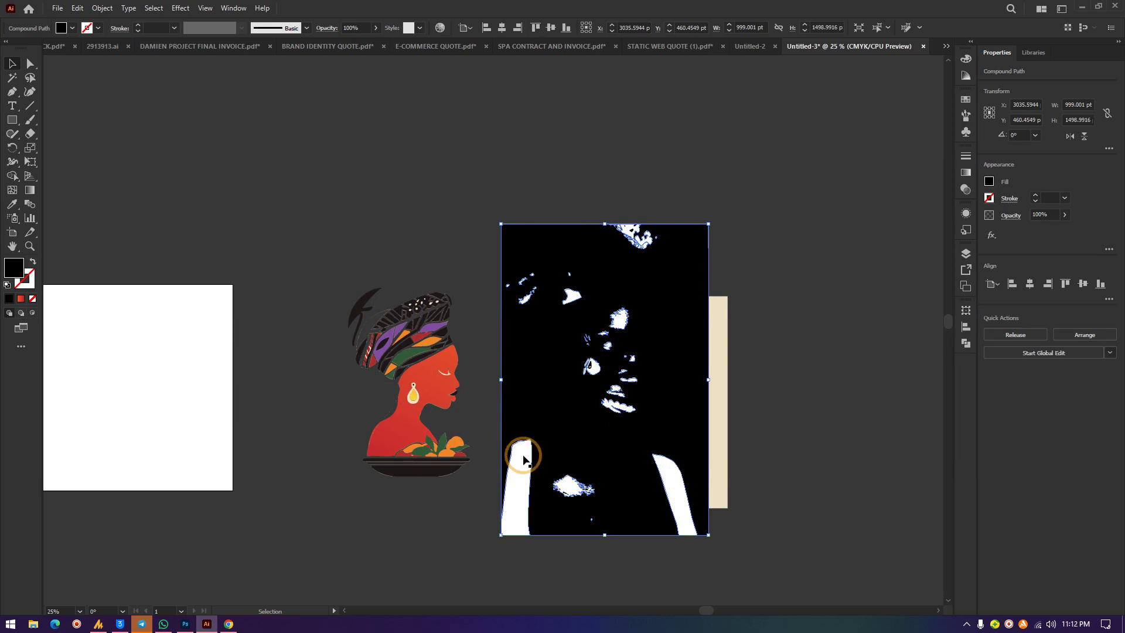
pyautogui.moveTo(516, 503); pyautogui.dragTo(466, 499)
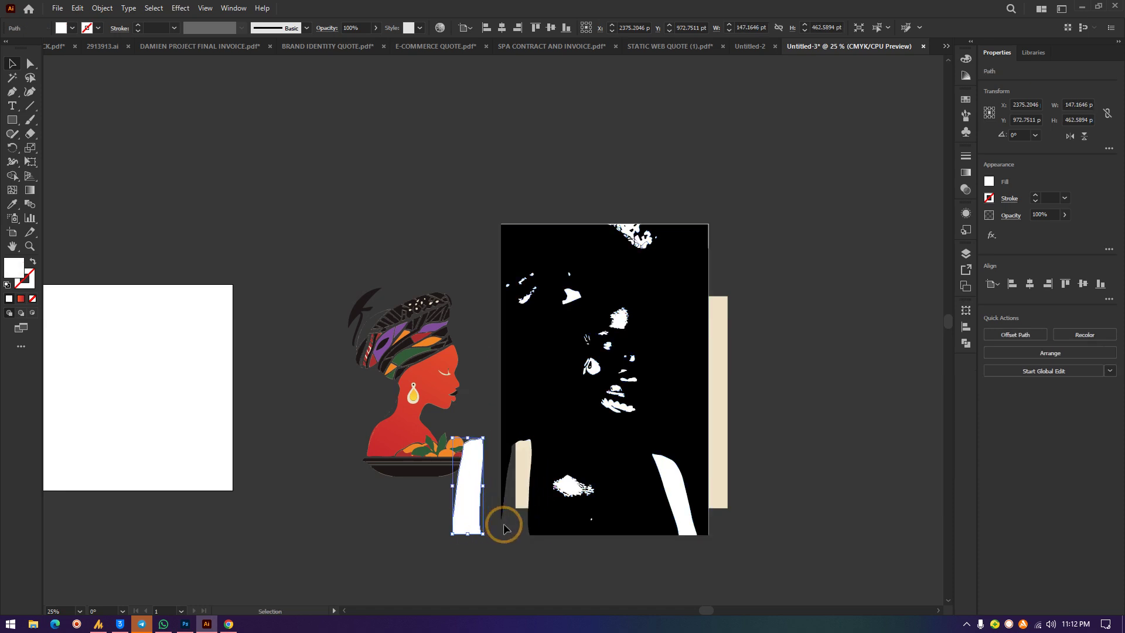
pyautogui.hotkey('ctrl', 'z')
pyautogui.click(841, 276)
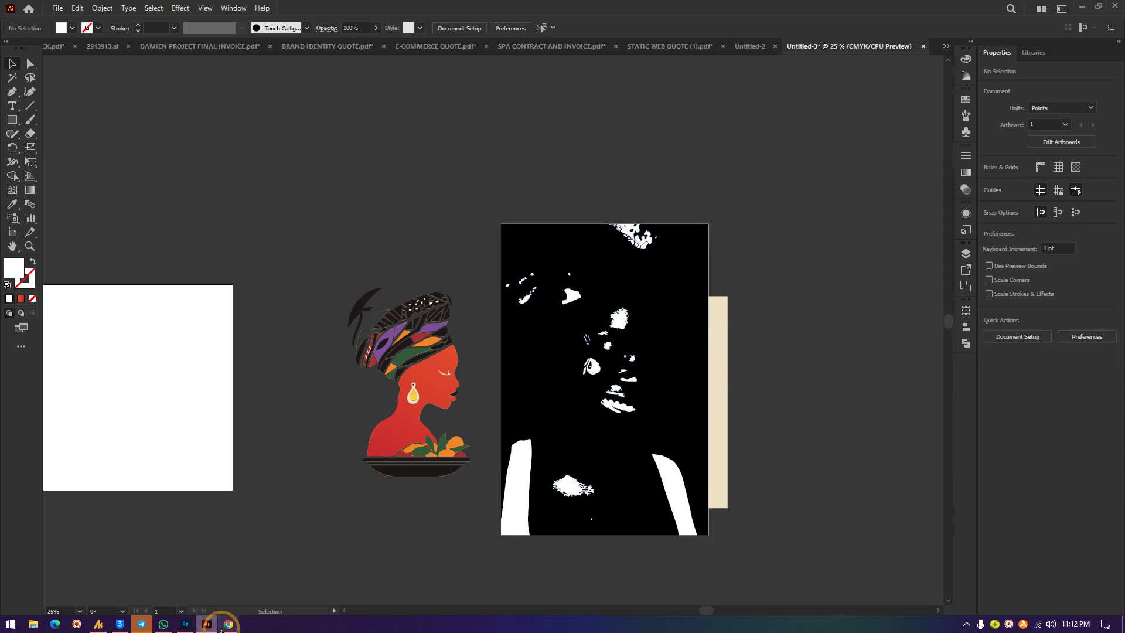
# Step: Delete the traced photo shapes together with the beige silhouette artwork behind them
pyautogui.moveTo(488, 203); pyautogui.dragTo(782, 615)
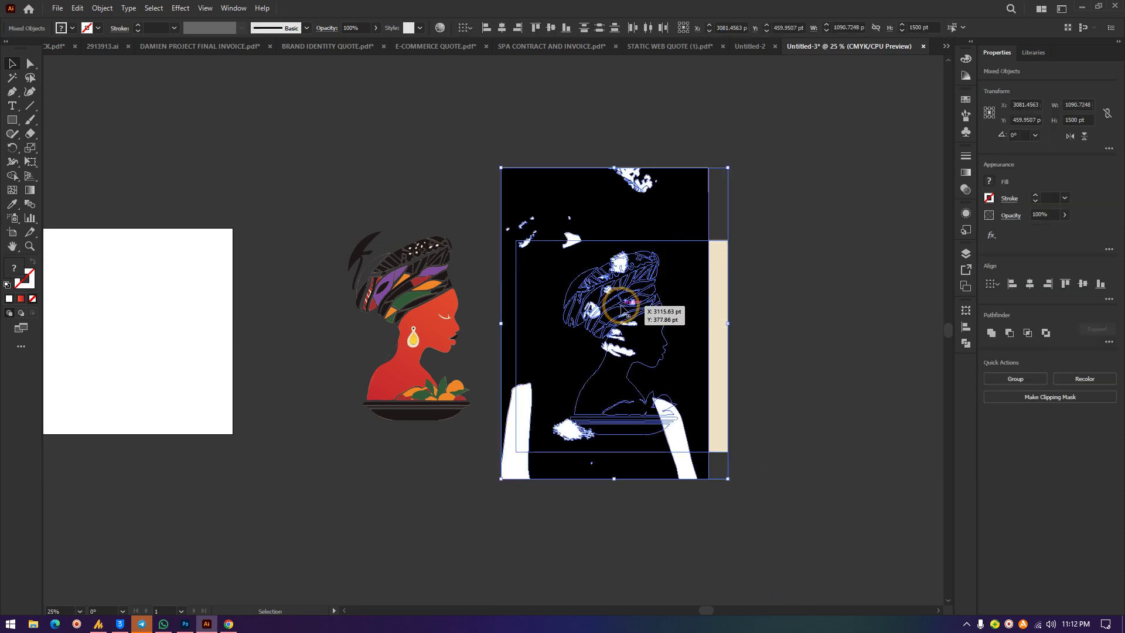
pyautogui.press('Delete')
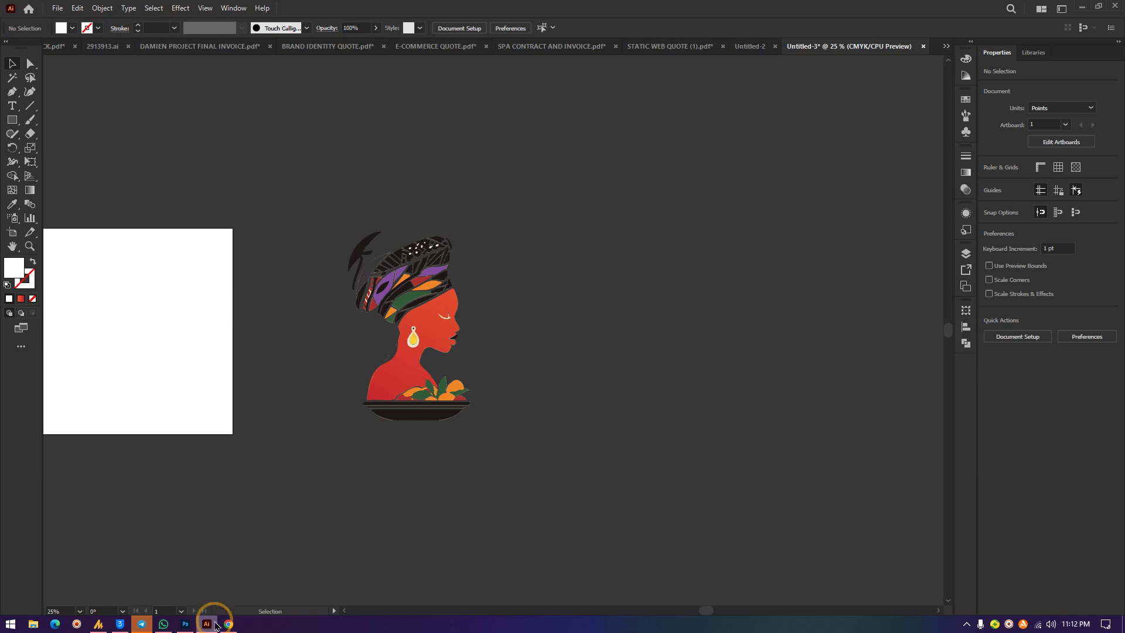
# Step: Switch to Chrome and examine the shopstation.ng homepage's hero banner, brand logo strip and product section
pyautogui.click(228, 624)
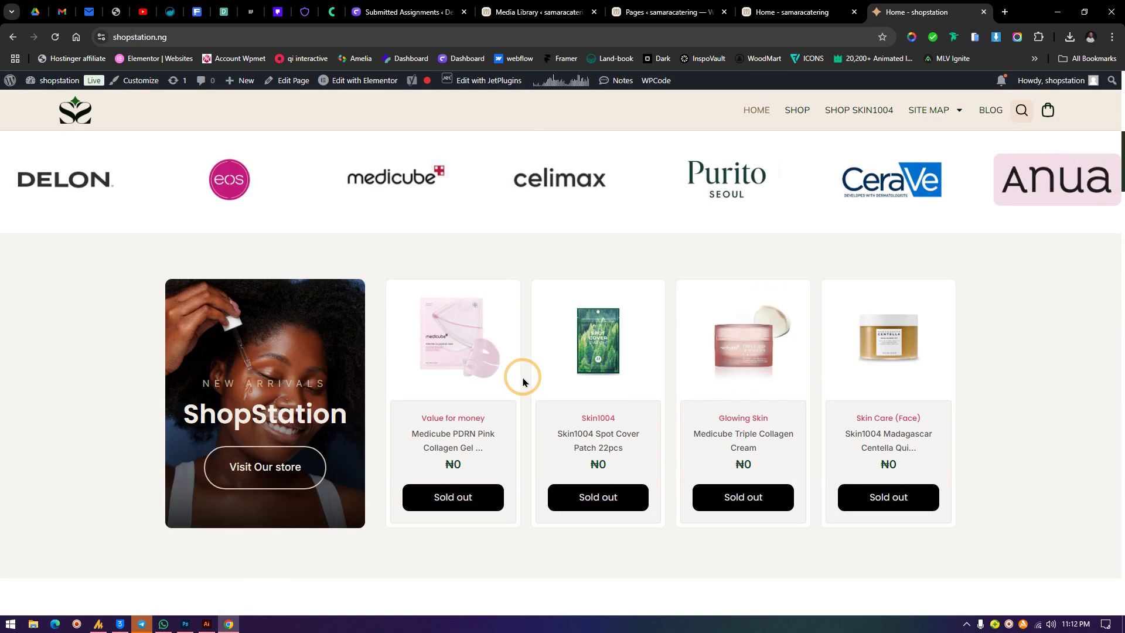
pyautogui.scroll(8, 523, 380)
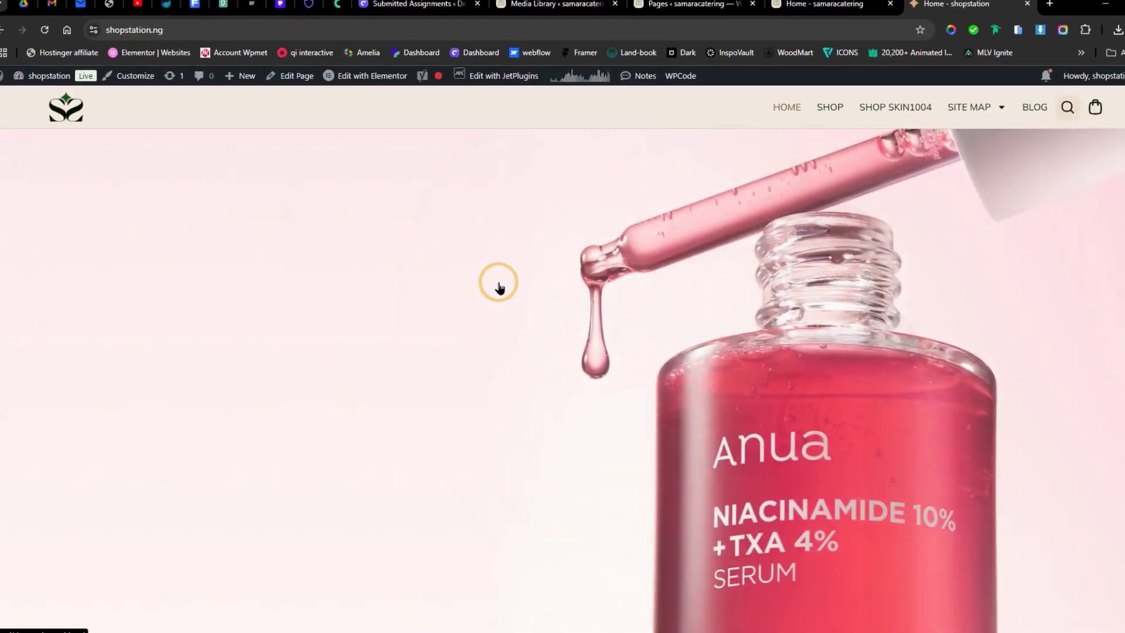
pyautogui.scroll(-6, 485, 286)
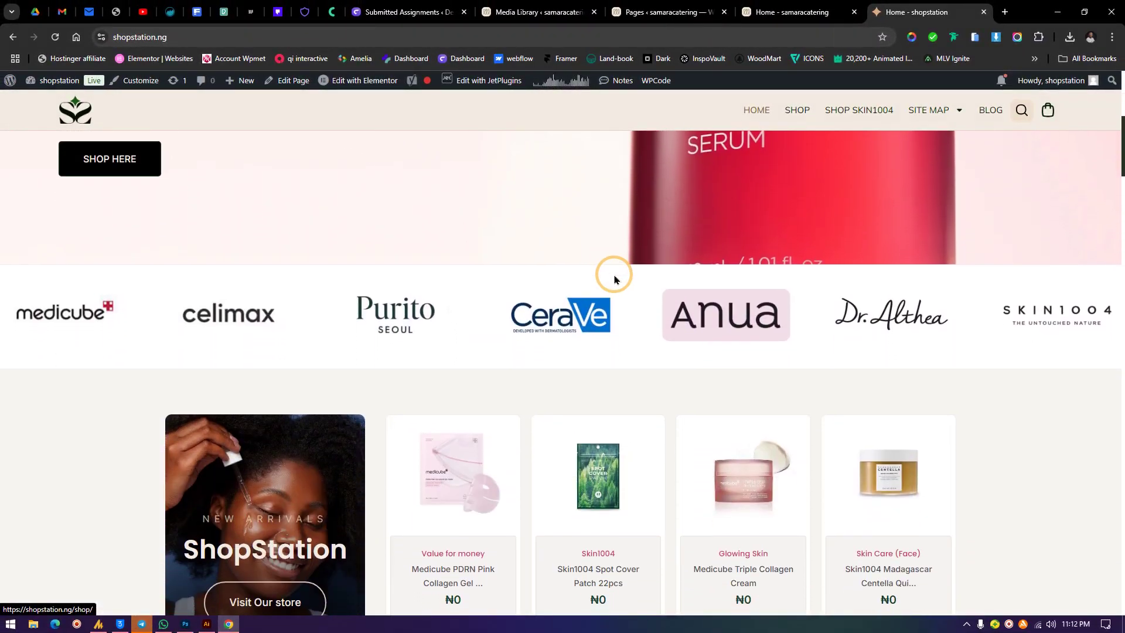
pyautogui.scroll(6, 737, 269)
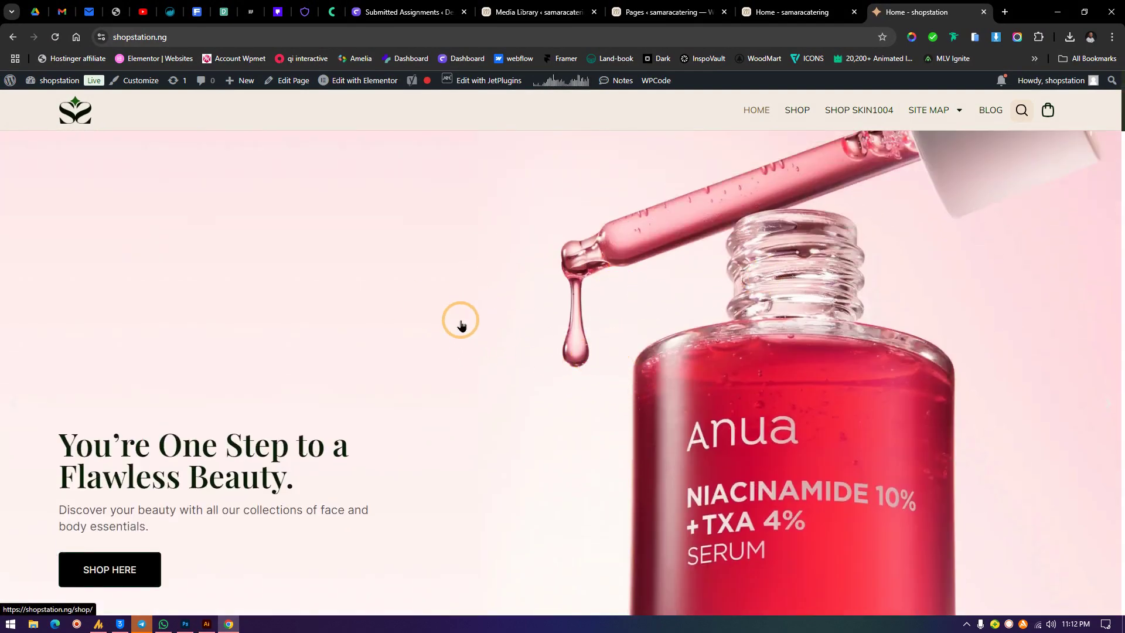
pyautogui.scroll(-6, 678, 344)
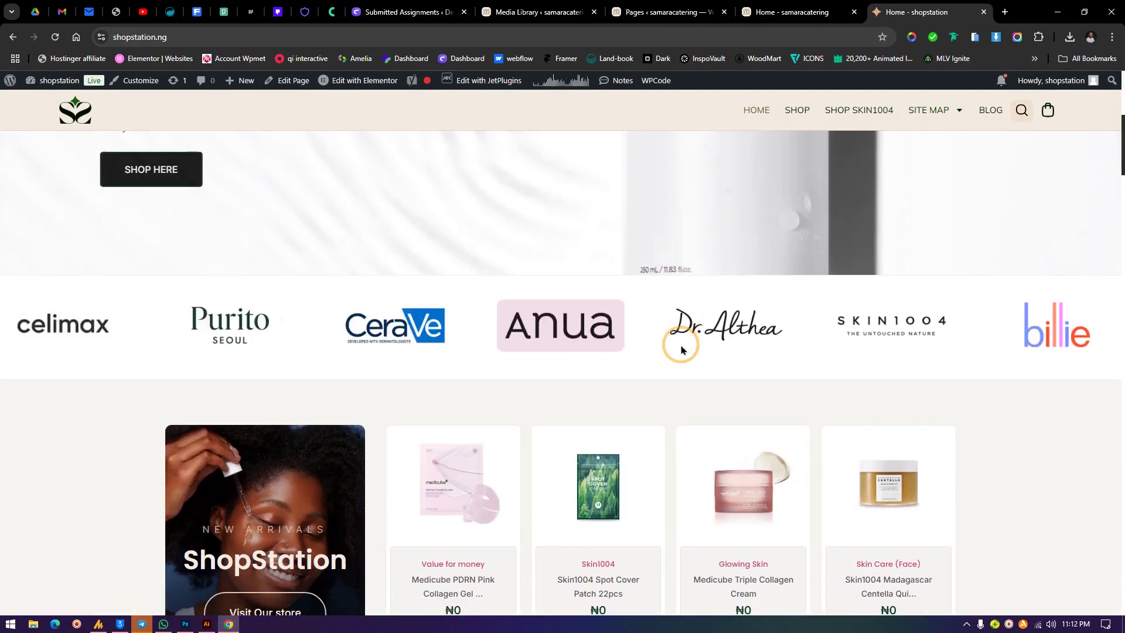
pyautogui.scroll(6, 727, 375)
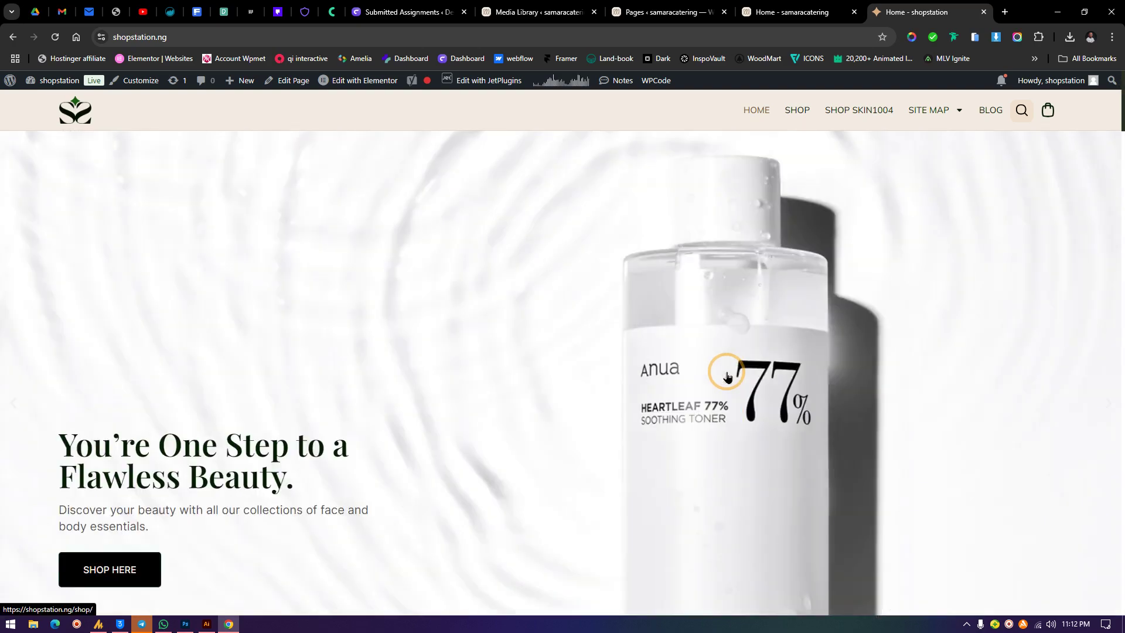